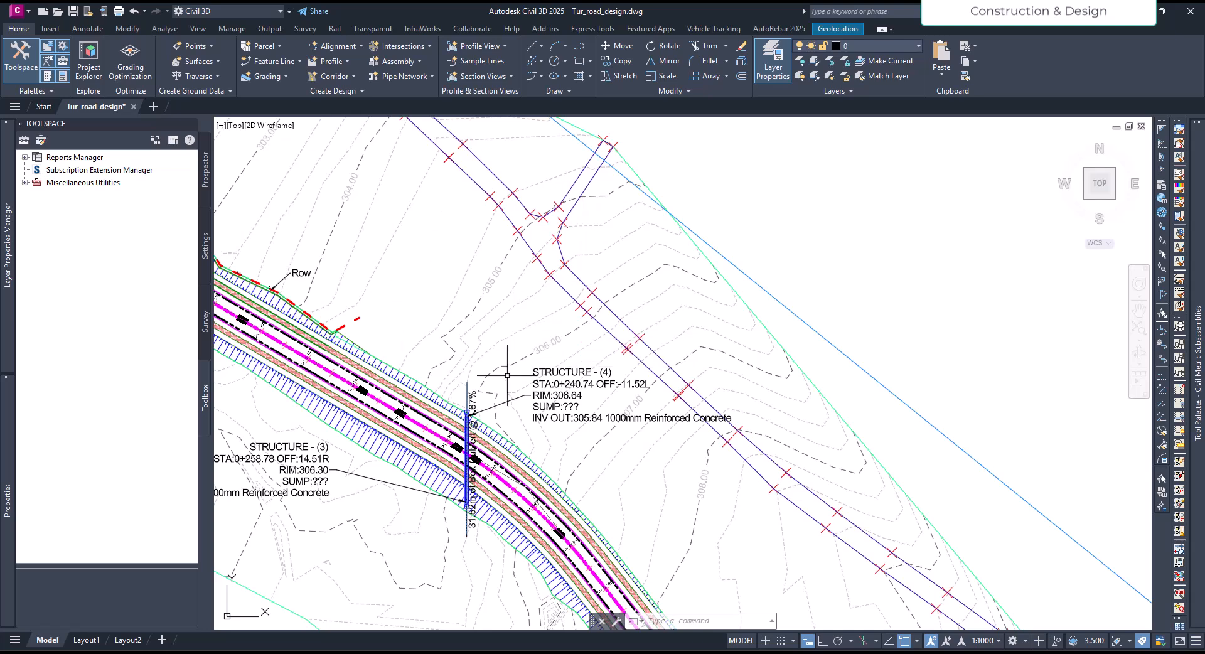
# Launch the Hydraflow Express extension from the road design drawing.
pyautogui.moveTo(505, 376); pyautogui.dragTo(524, 347)
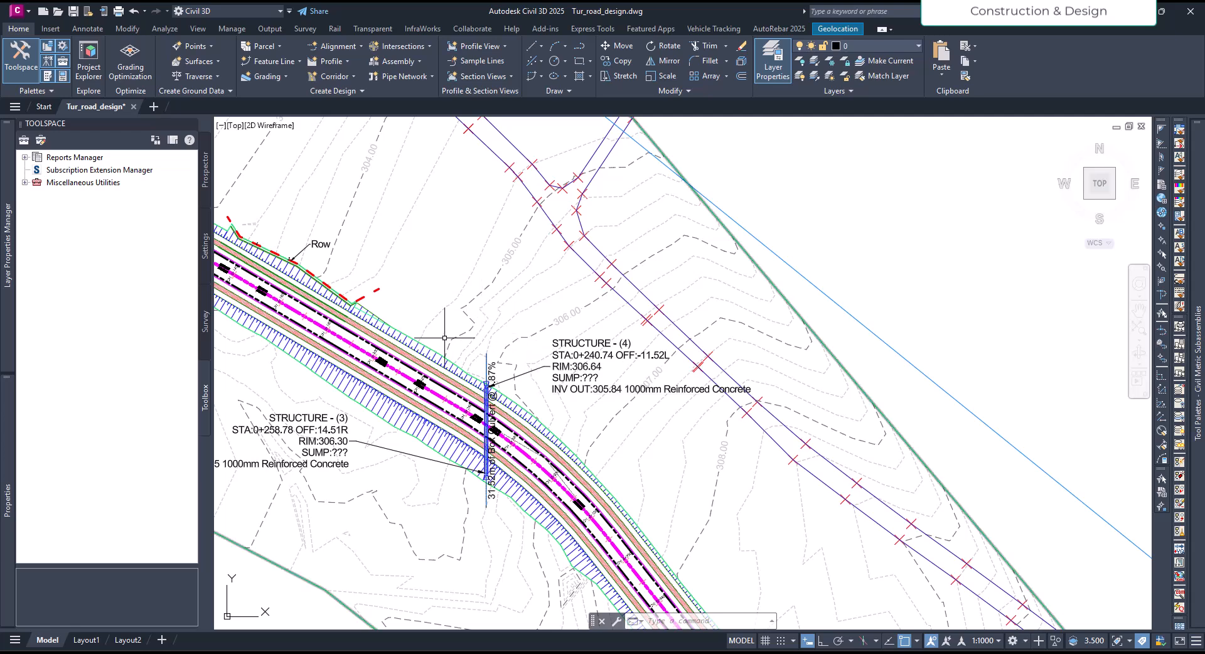
pyautogui.scroll(2, 489, 442)
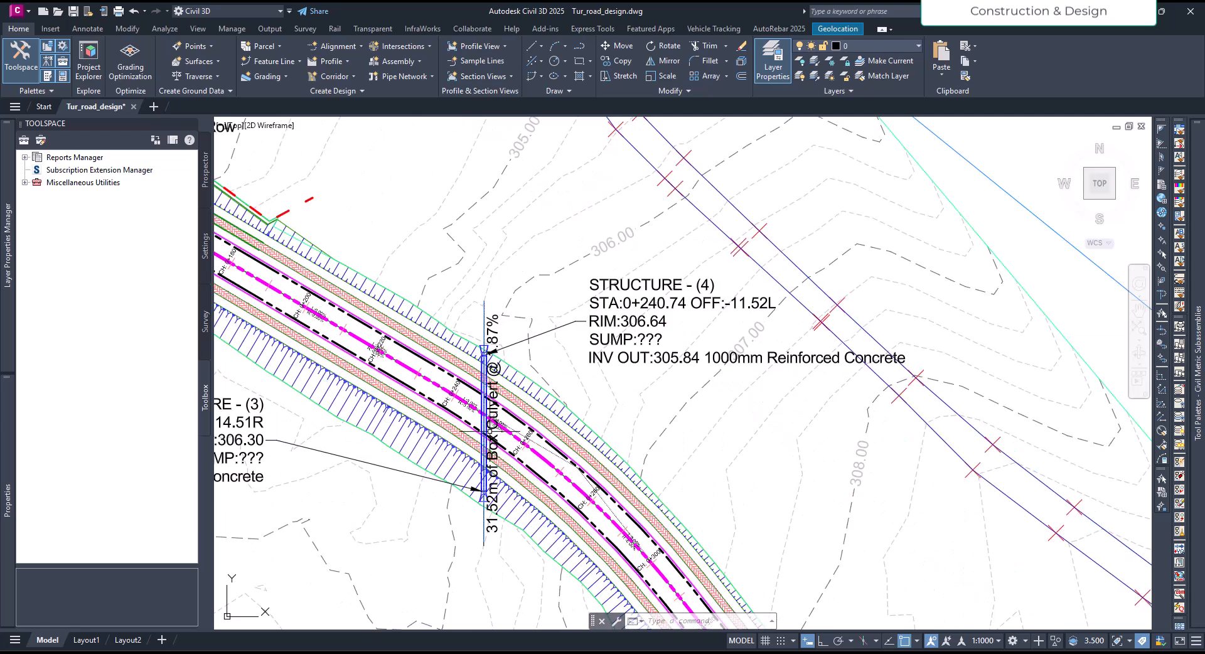
pyautogui.scroll(-2, 495, 499)
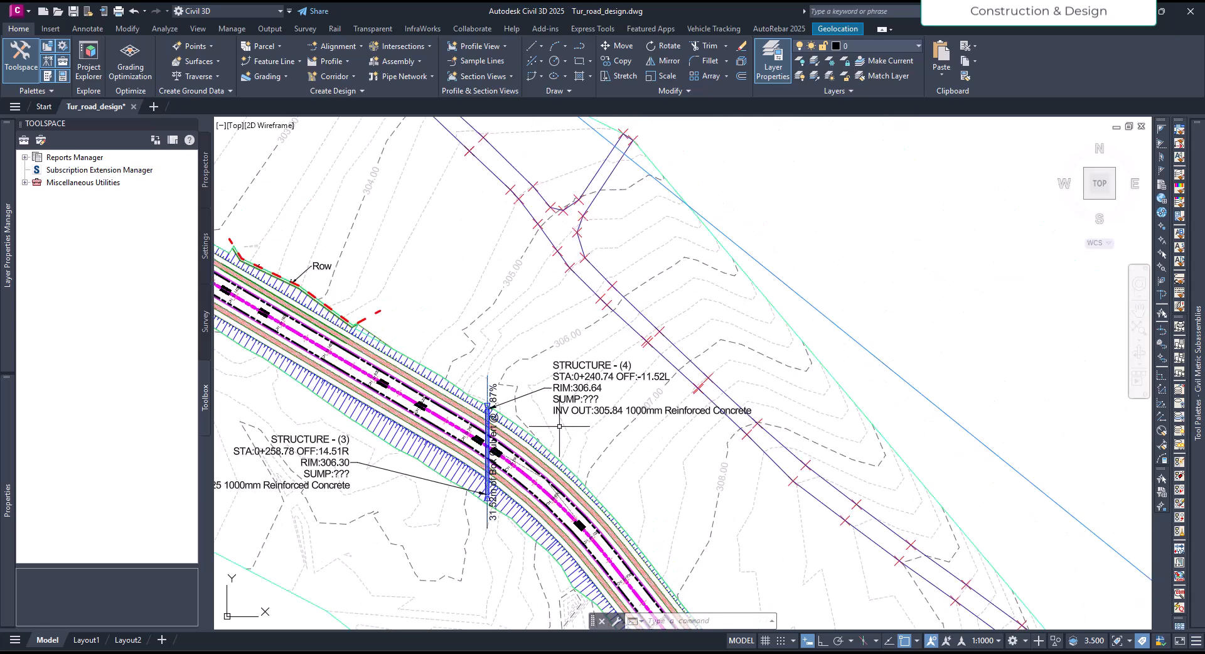
pyautogui.moveTo(558, 427)
pyautogui.click(162, 29)
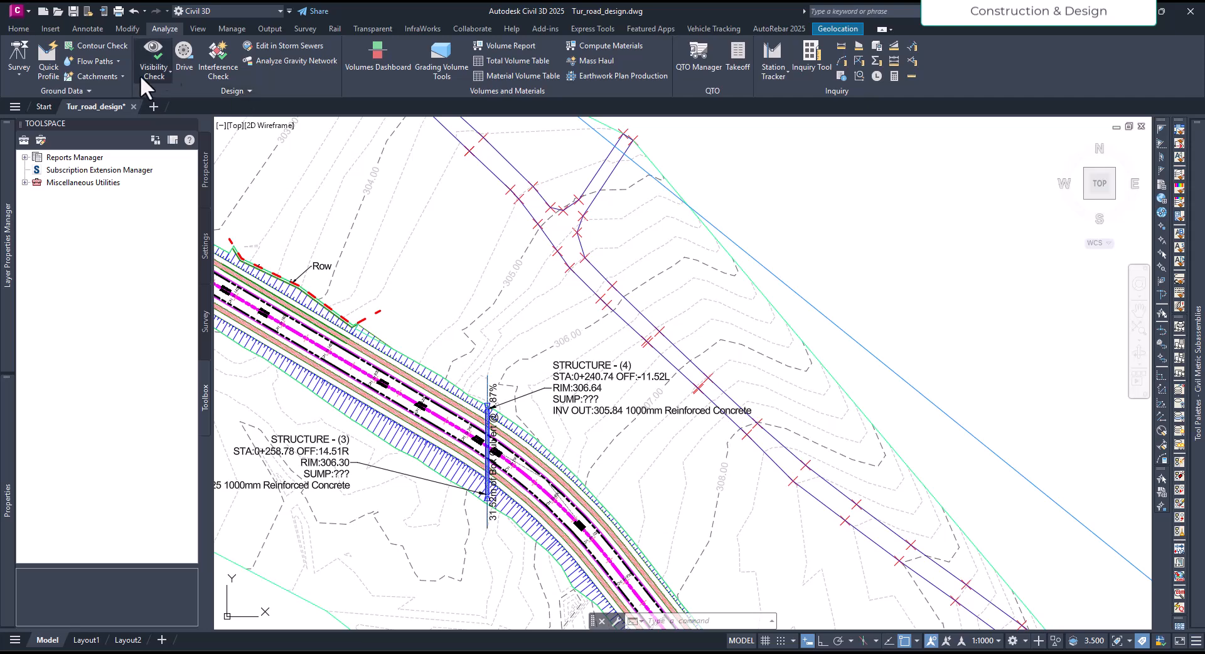
pyautogui.click(253, 88)
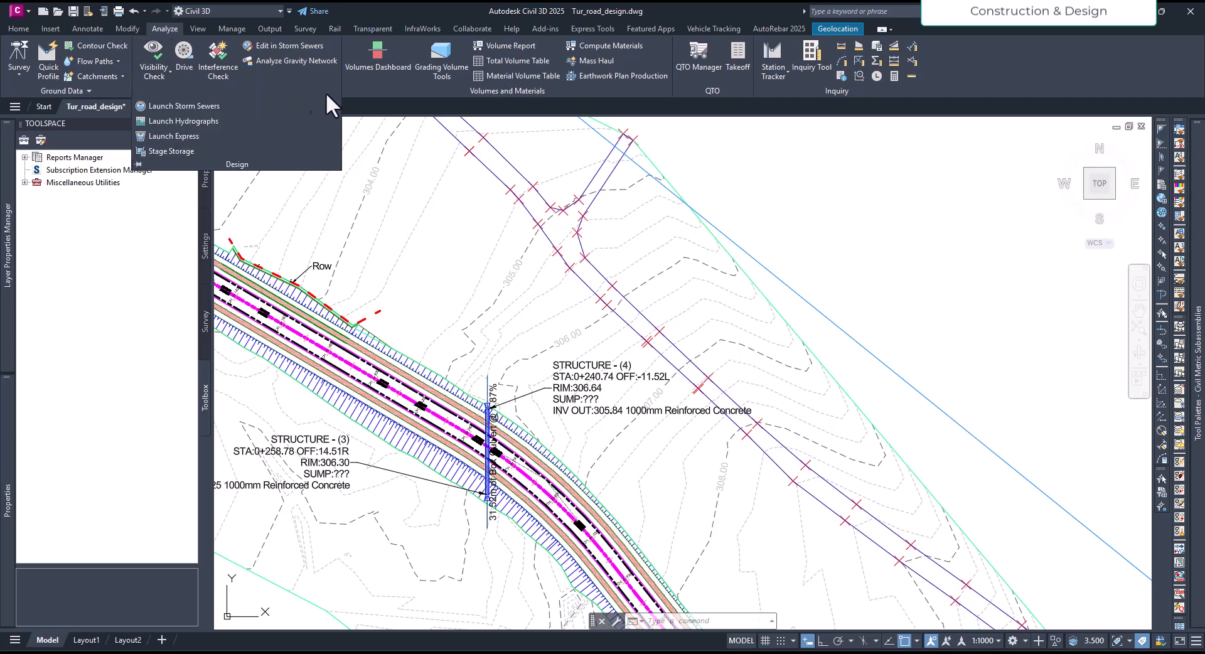
pyautogui.click(185, 136)
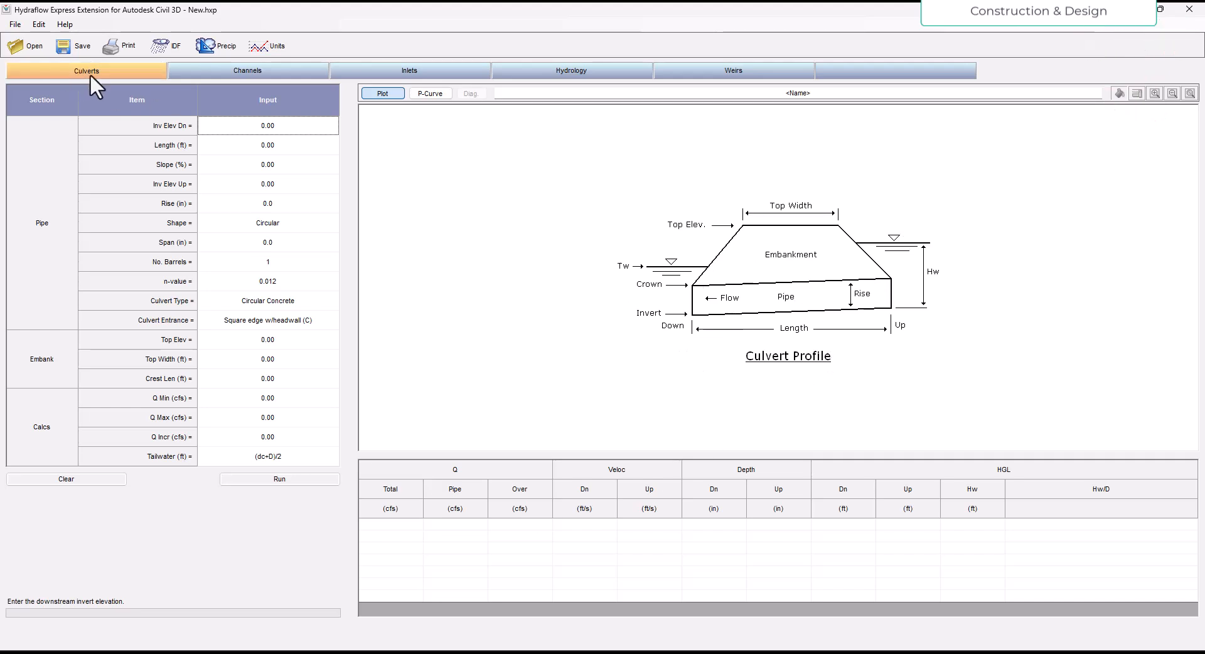
# Look through the channel, inlet, hydrology and weir calculators, including the proportional weir type.
pyautogui.click(253, 70)
pyautogui.click(421, 74)
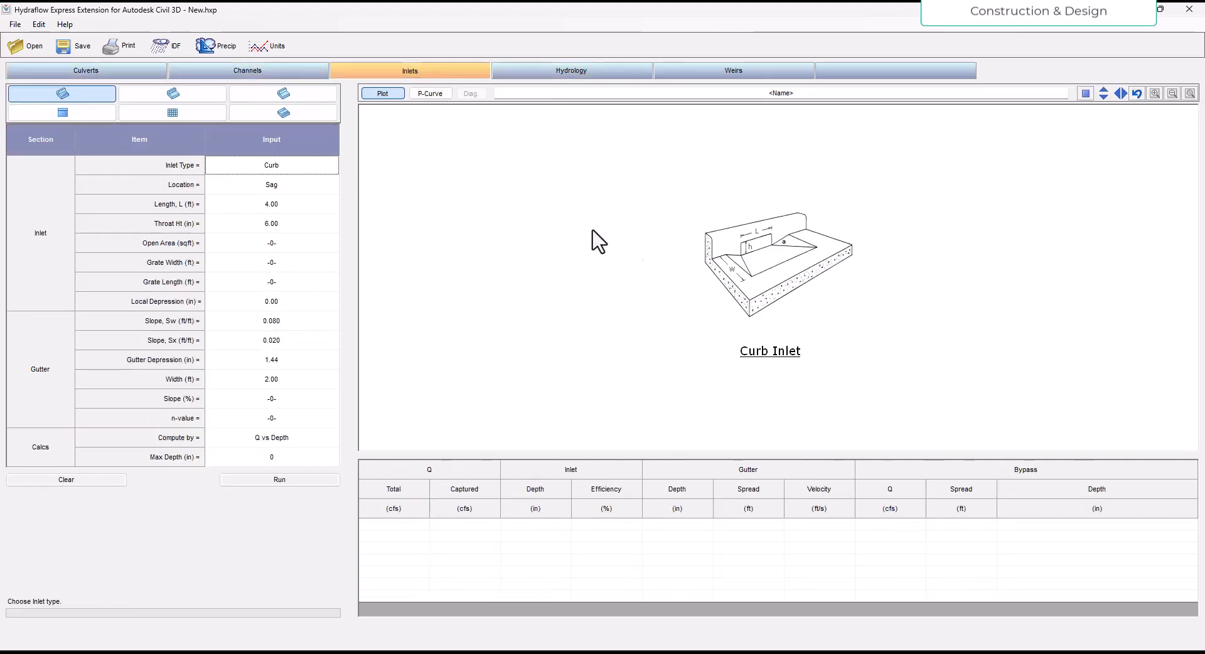
pyautogui.click(586, 74)
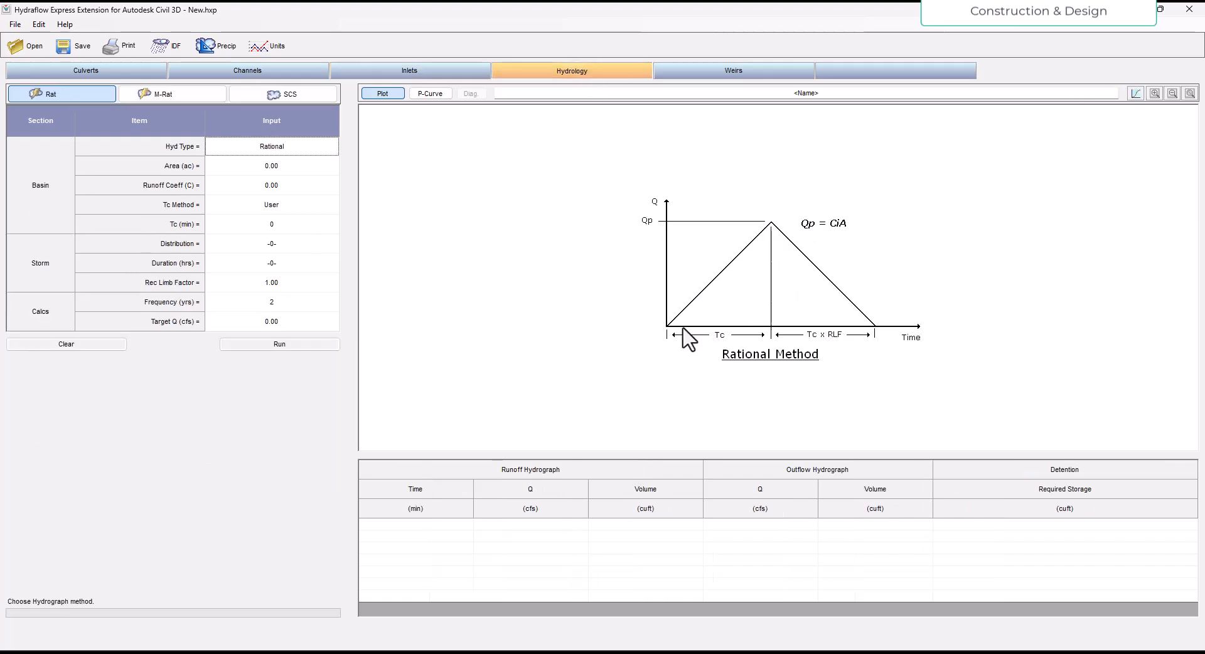
pyautogui.click(720, 74)
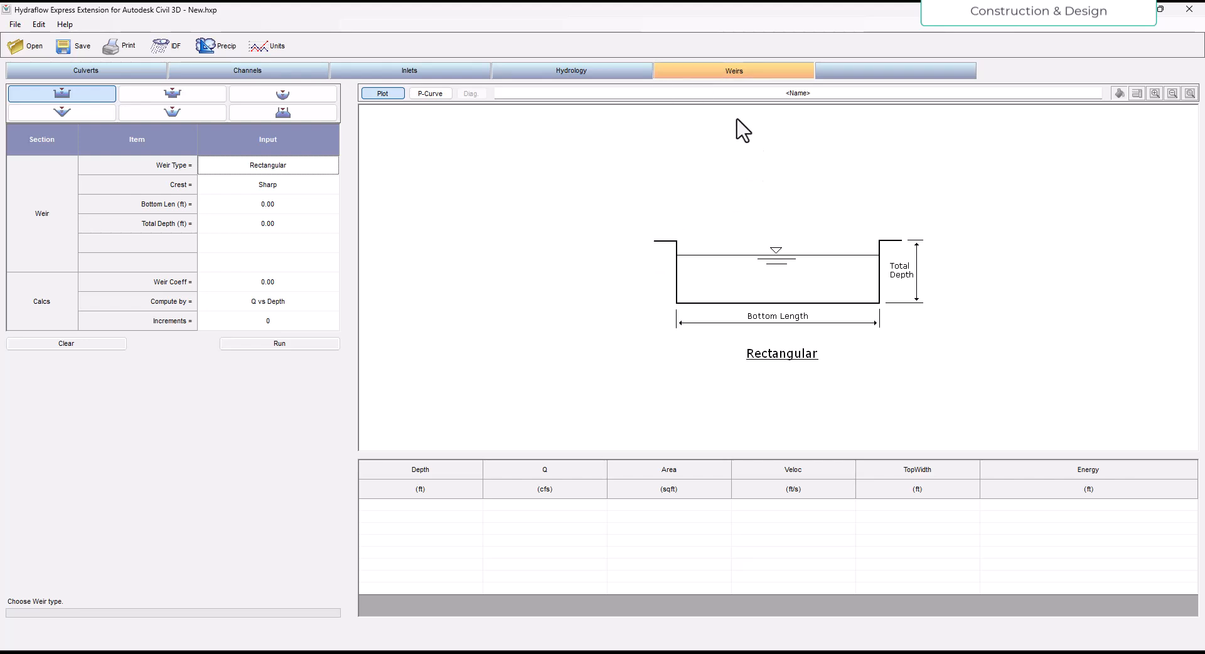
pyautogui.click(139, 116)
pyautogui.click(309, 118)
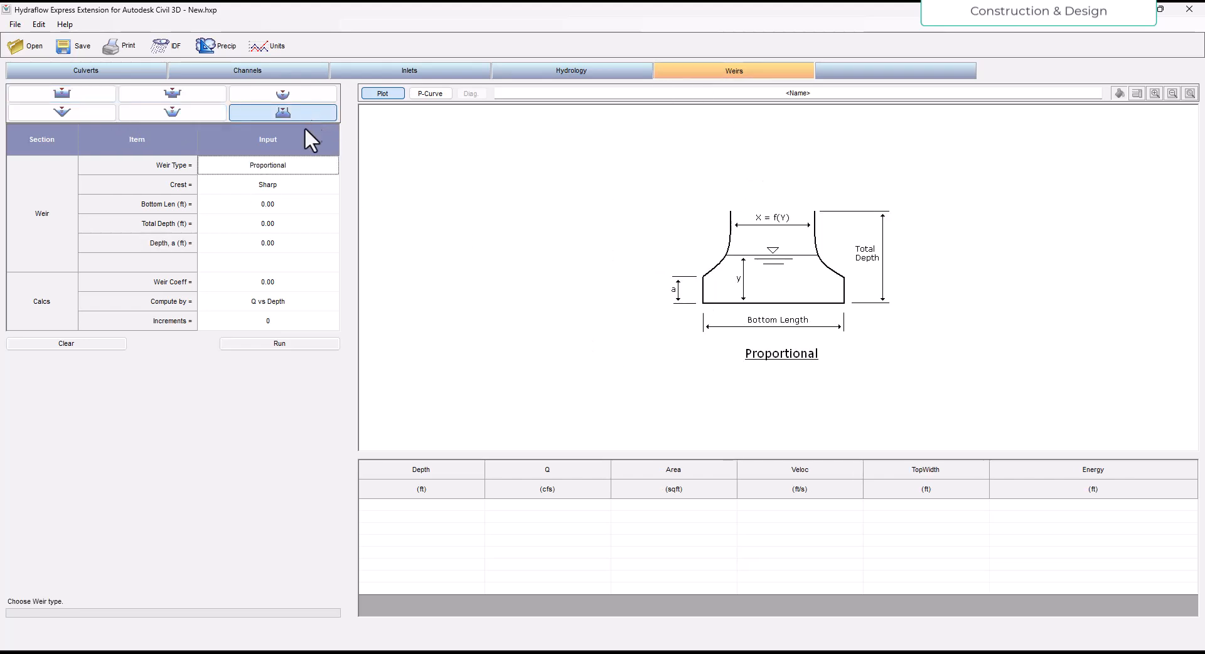
# Return to the culvert calculator and switch the units to SI, converting the existing data.
pyautogui.click(82, 72)
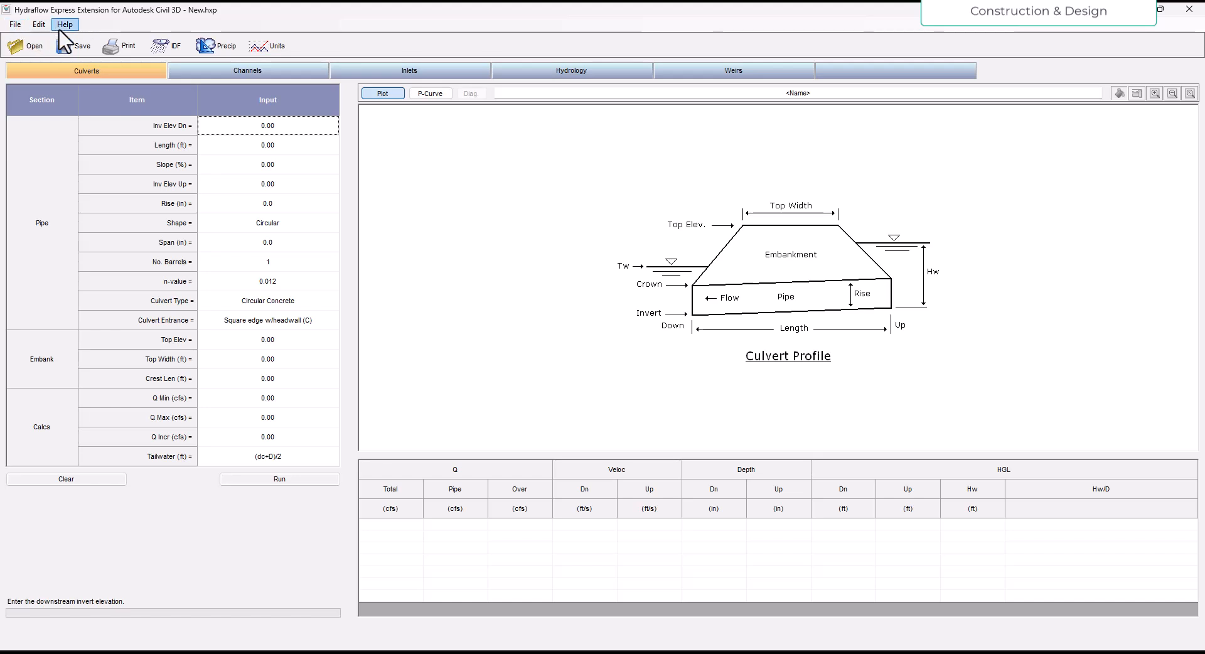
pyautogui.click(269, 47)
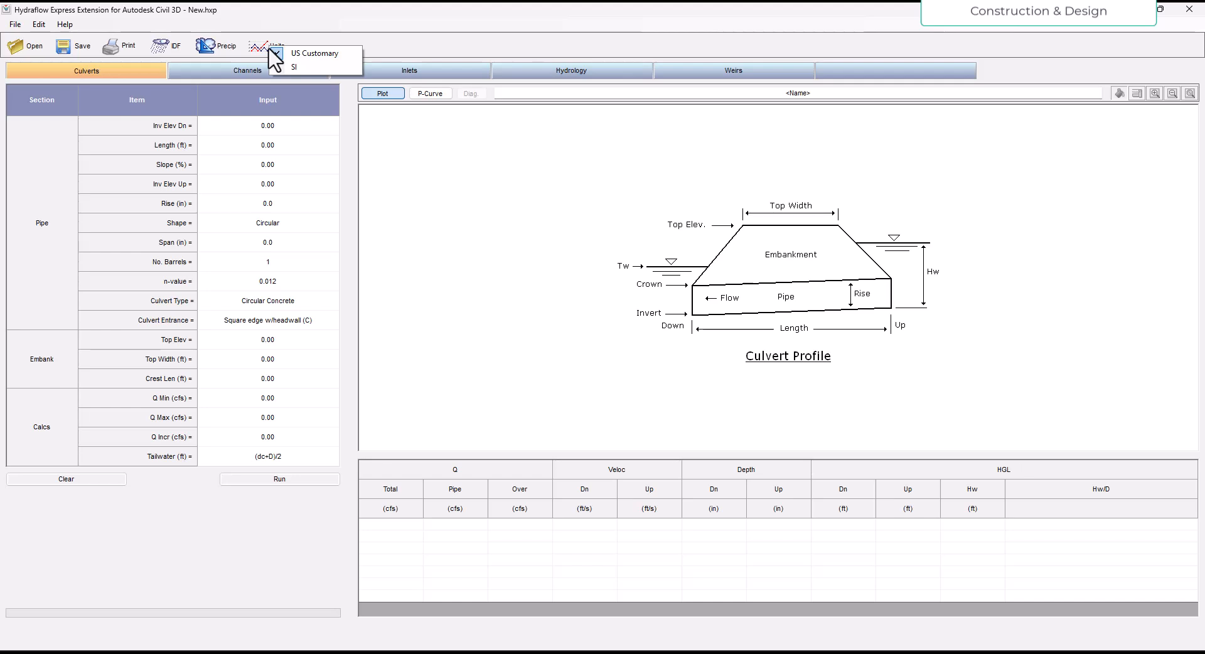
pyautogui.click(299, 66)
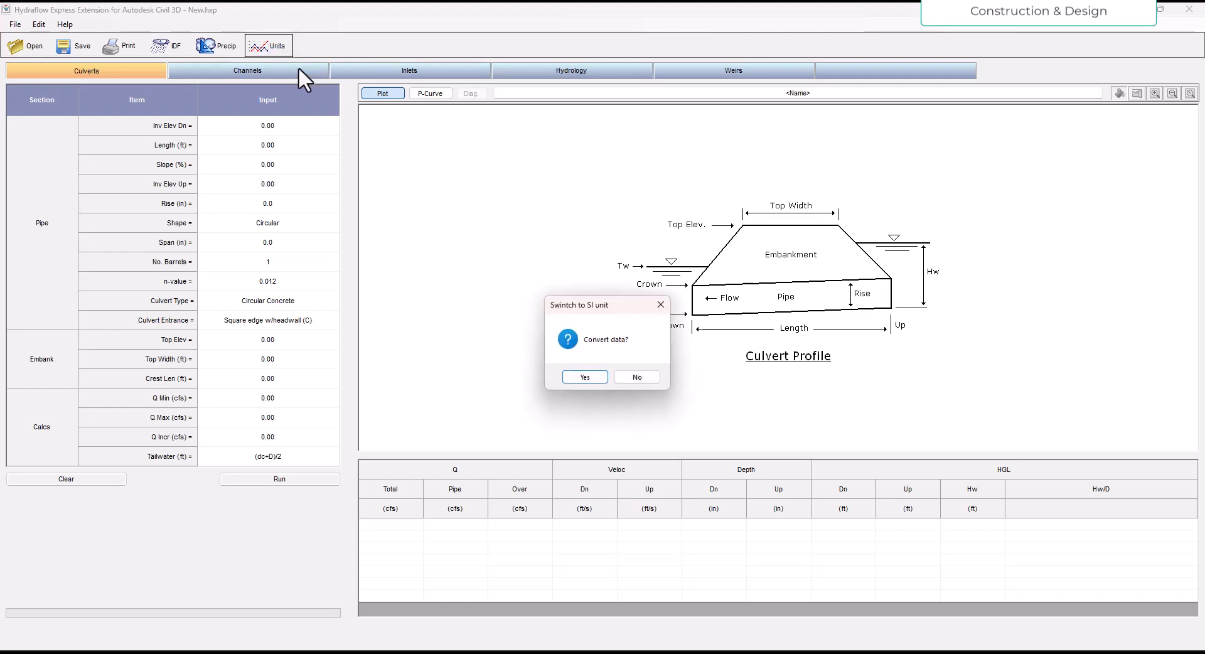
pyautogui.click(585, 376)
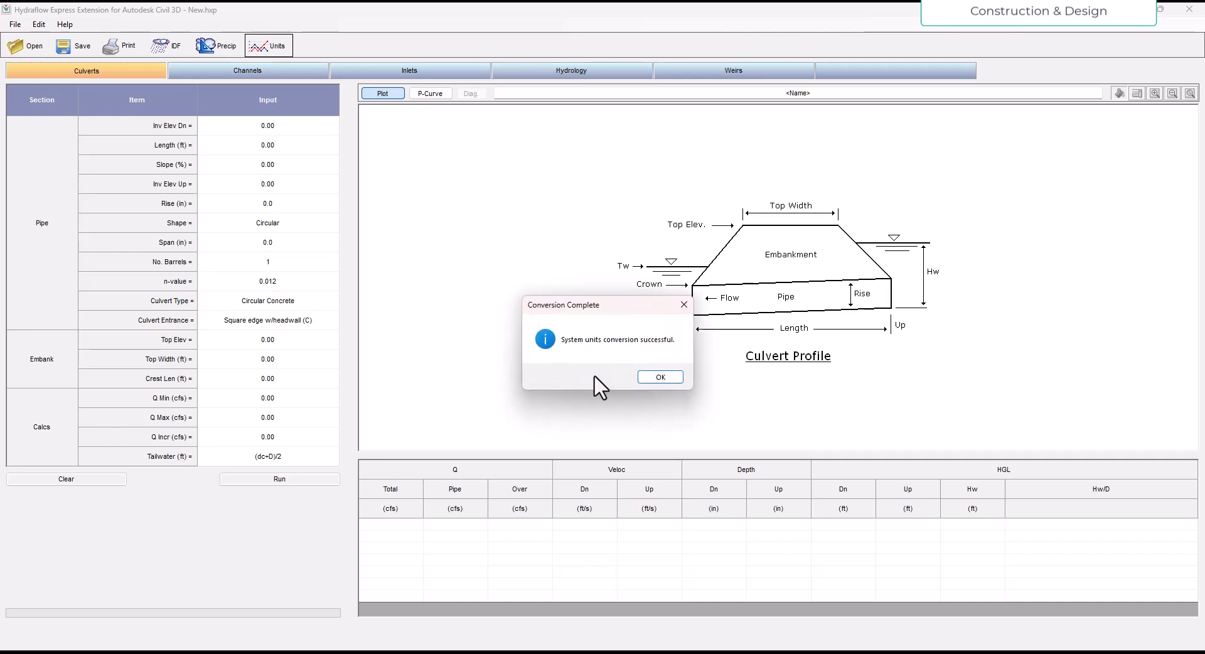
pyautogui.click(657, 377)
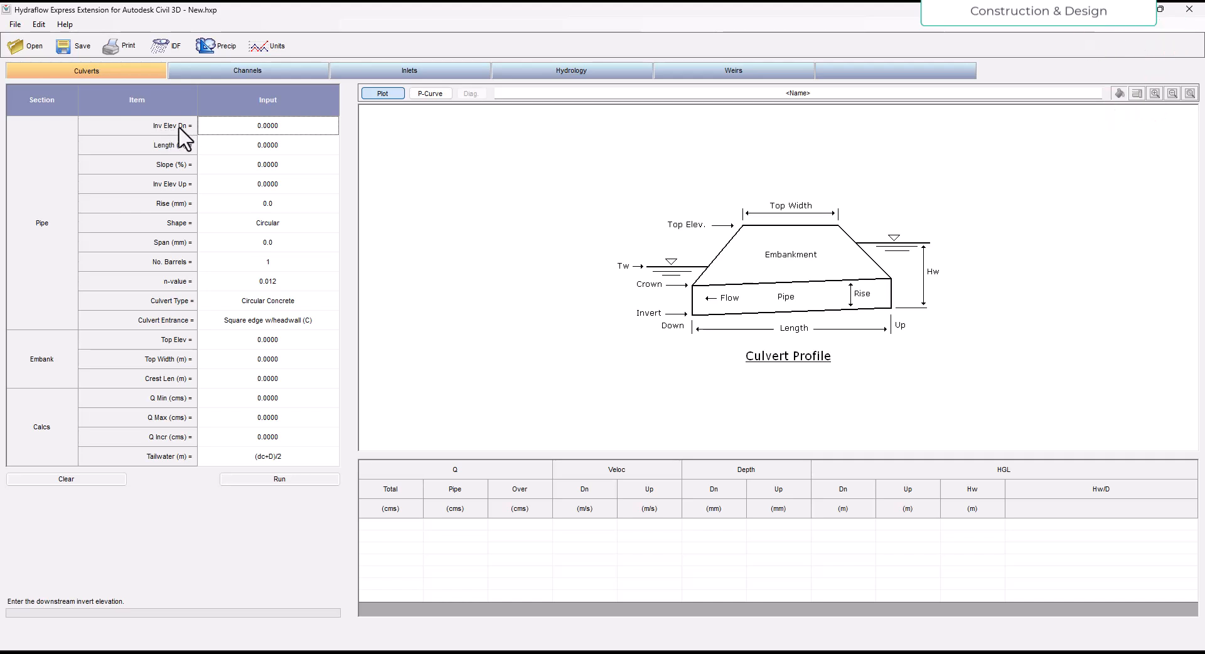
# Examine the culvert's cross-section and its elevation bands in the Civil 3D drawing for the downstream invert elevation.
pyautogui.click(168, 151)
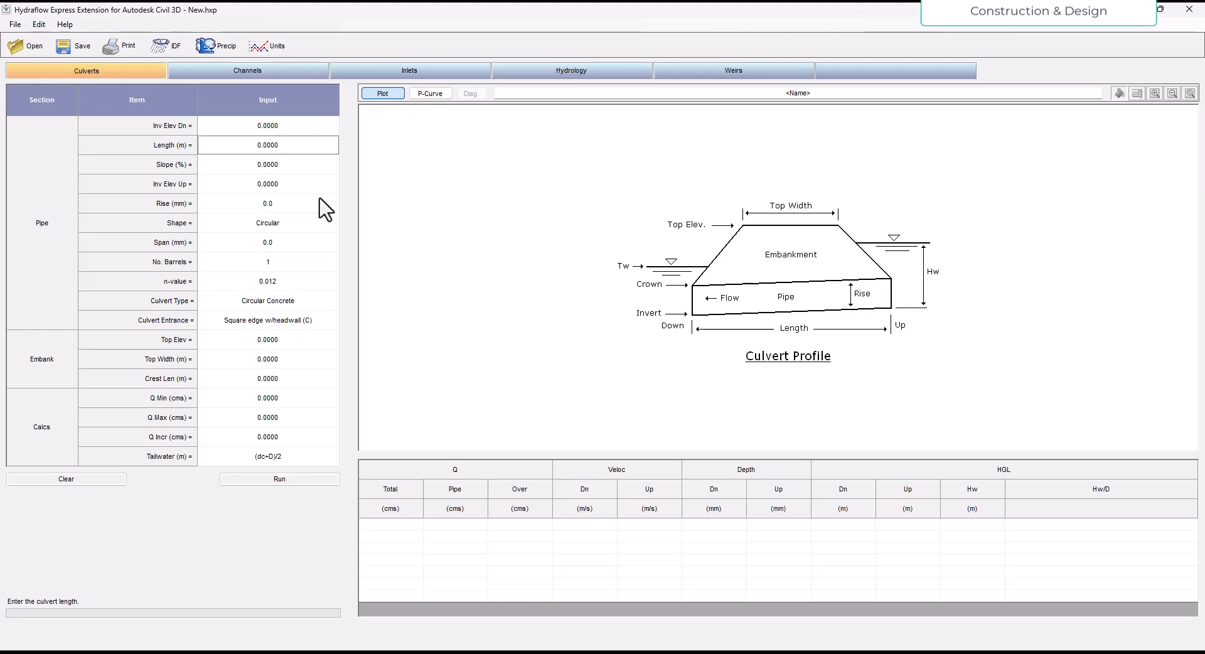
pyautogui.click(163, 133)
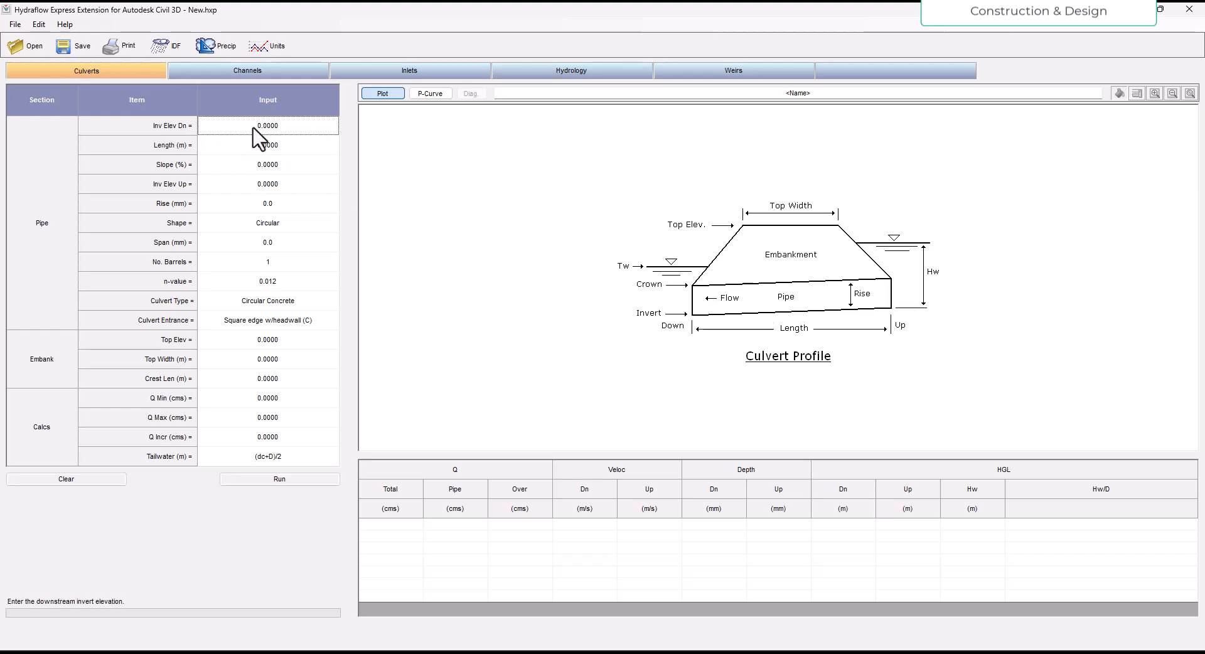
pyautogui.click(266, 129)
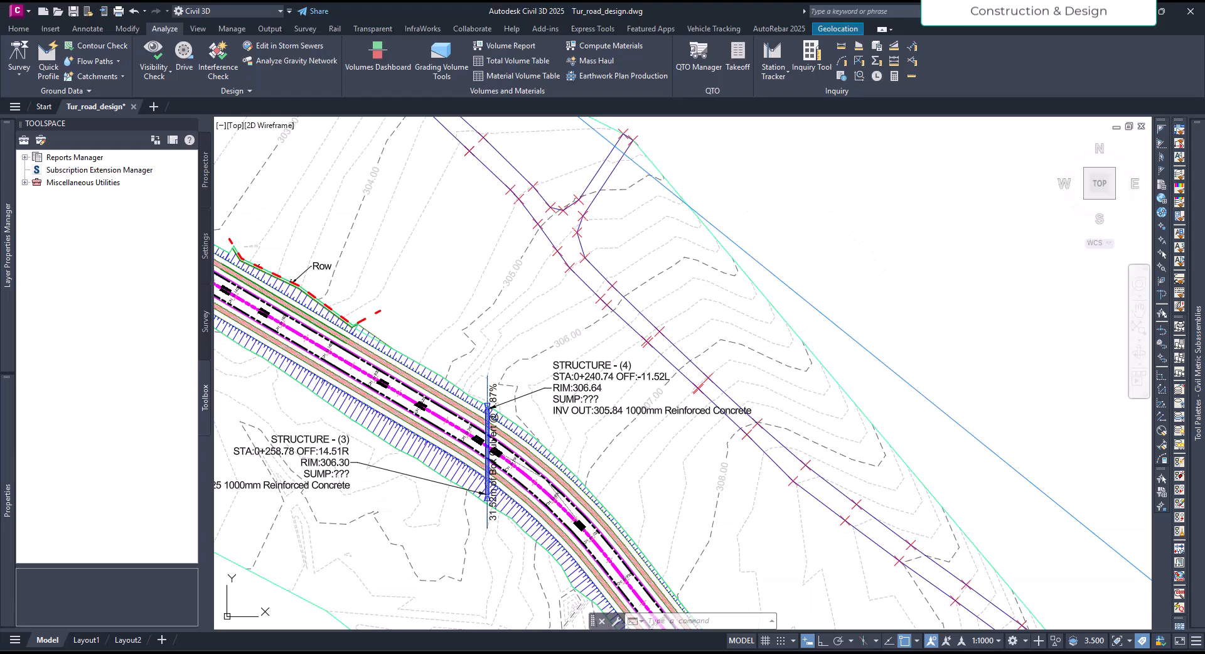
pyautogui.scroll(-5, 520, 414)
pyautogui.scroll(8, 855, 463)
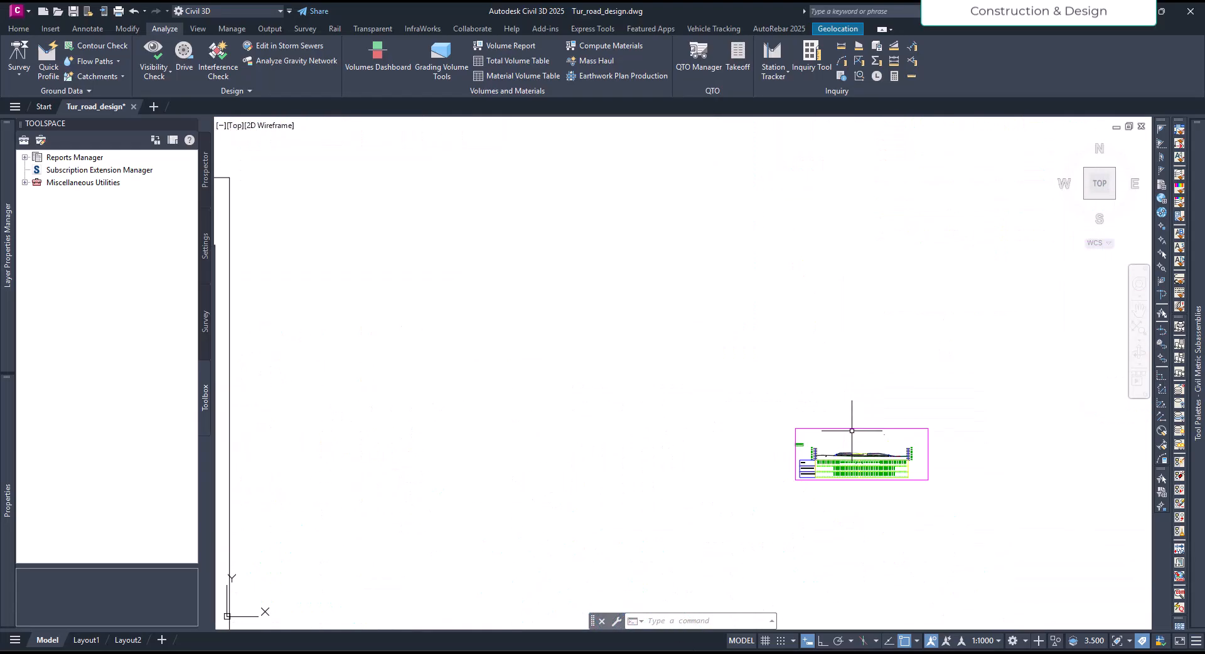
pyautogui.scroll(9, 979, 377)
pyautogui.moveTo(1003, 404); pyautogui.dragTo(629, 423)
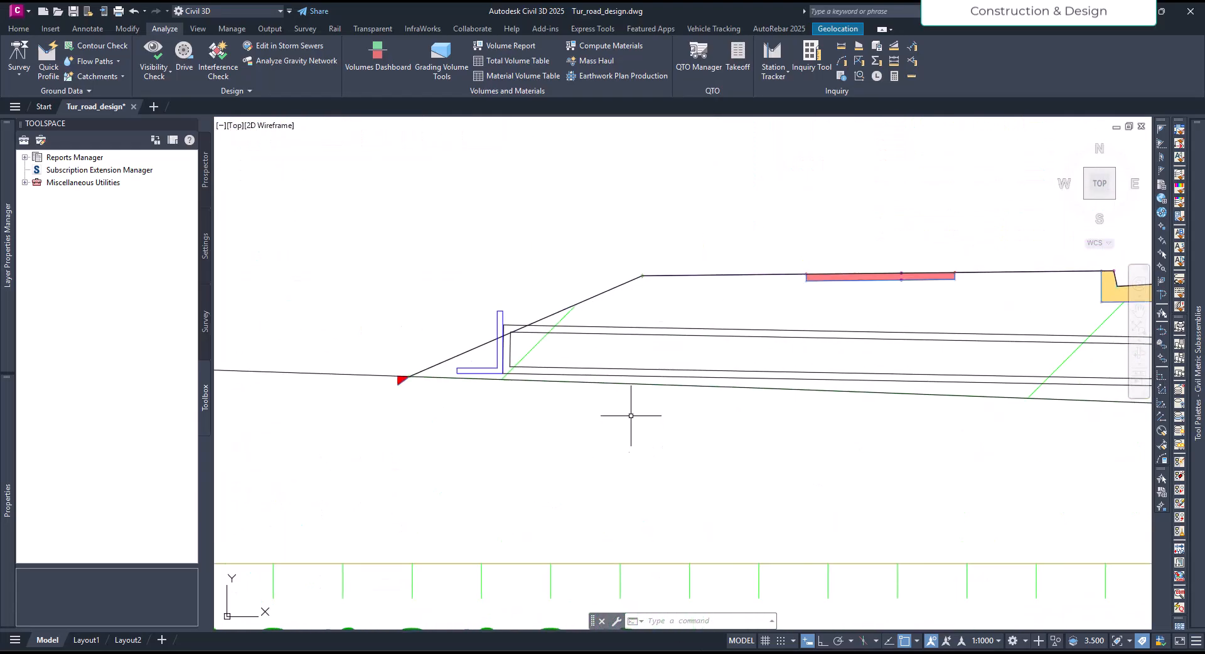
pyautogui.scroll(-7, 586, 304)
pyautogui.moveTo(1065, 344); pyautogui.dragTo(603, 410)
pyautogui.scroll(6, 517, 434)
pyautogui.scroll(-8, 635, 363)
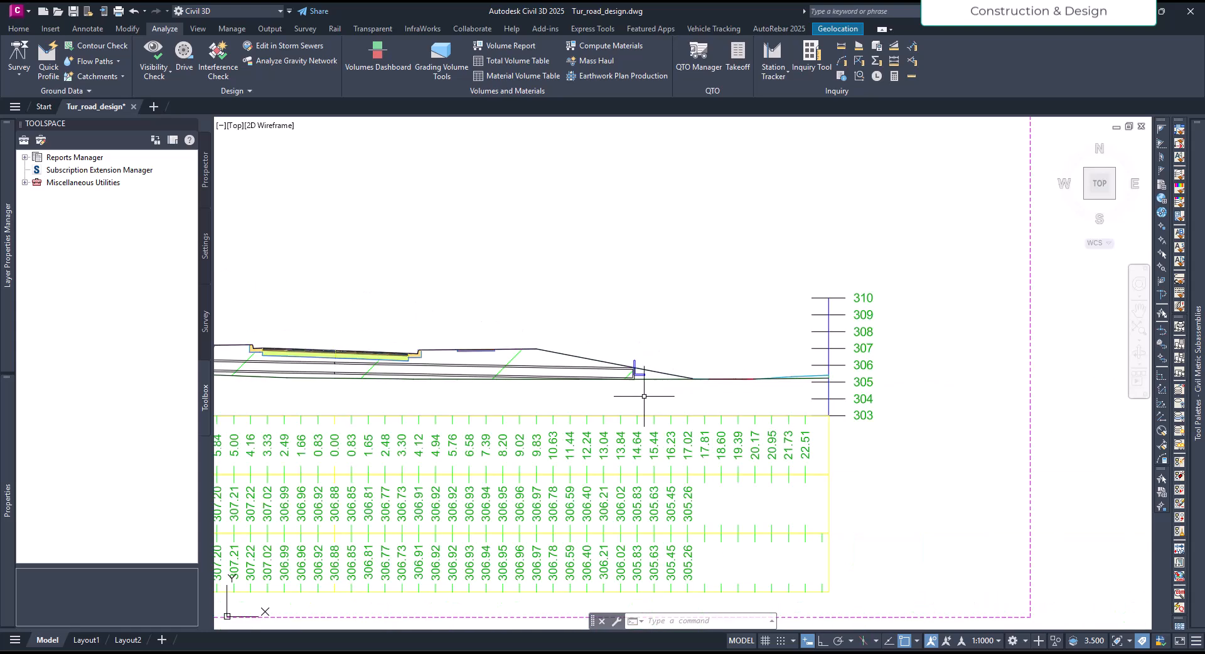
pyautogui.scroll(3, 720, 424)
pyautogui.moveTo(720, 423); pyautogui.dragTo(725, 356)
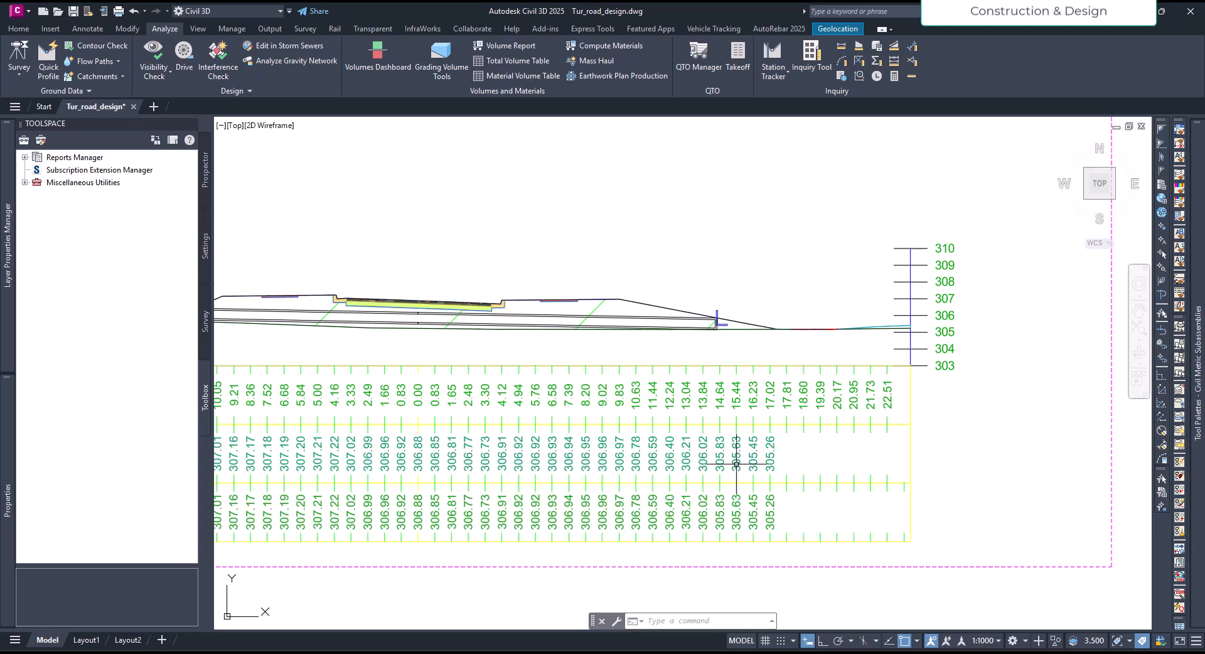
# Switch to Hydraflow Express and set the culvert's downstream invert elevation to 305.
pyautogui.click(823, 652)
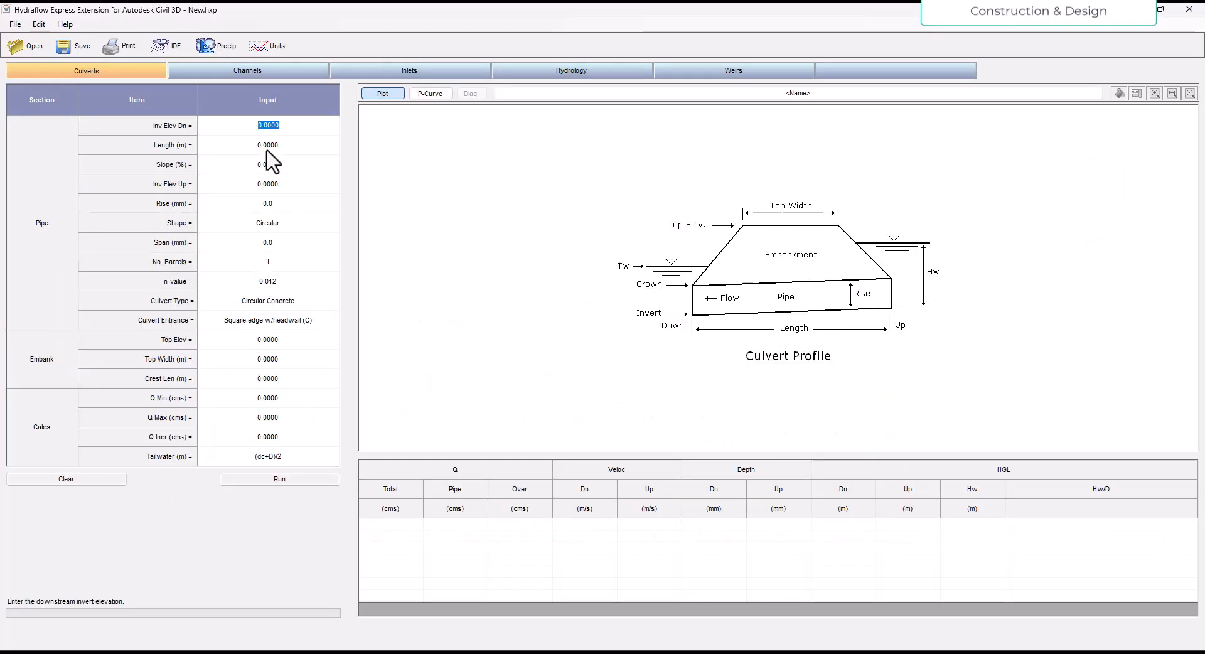
pyautogui.moveTo(286, 124); pyautogui.dragTo(248, 121)
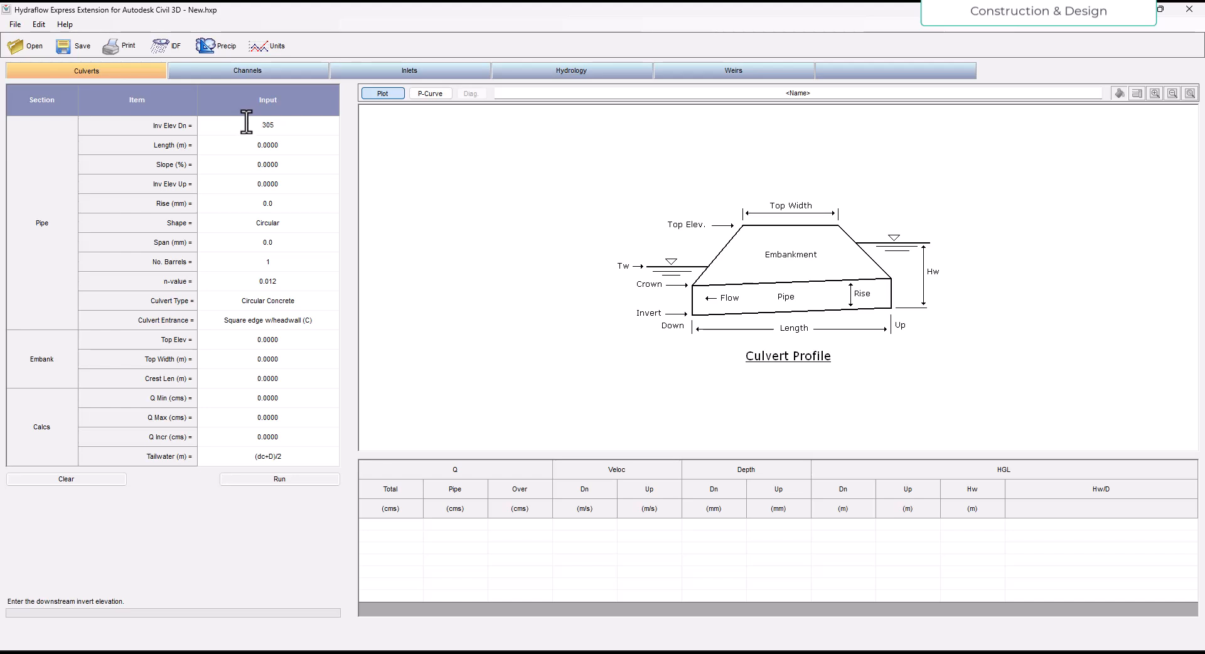
pyautogui.click(284, 147)
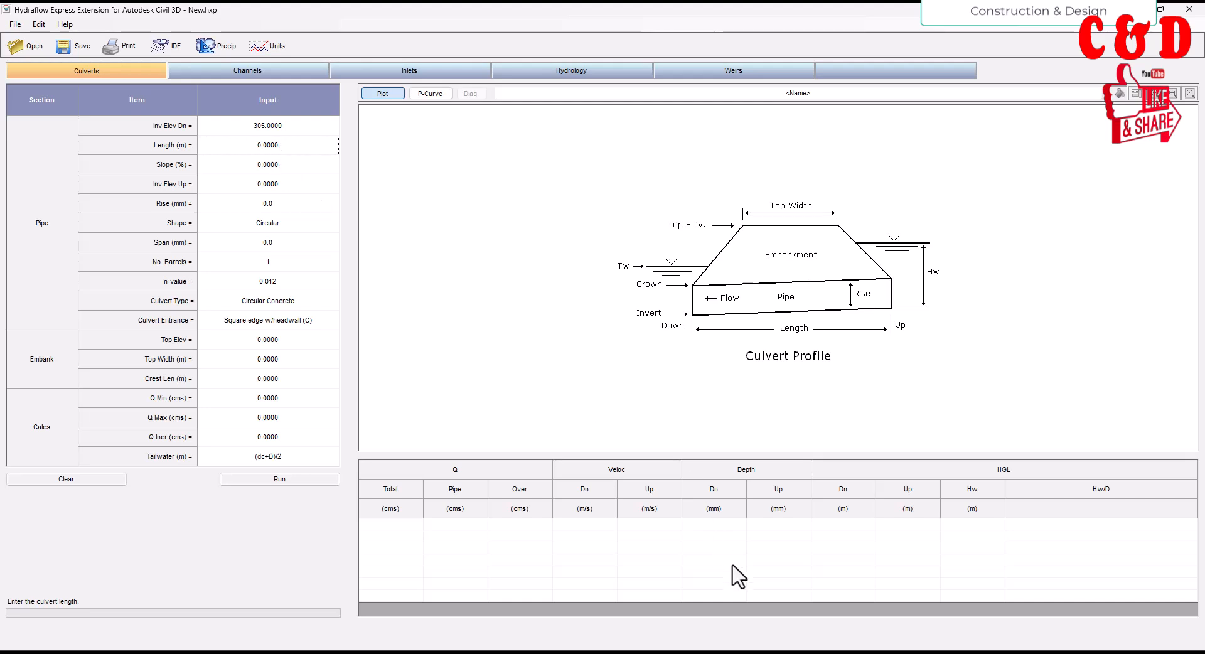
# Check the culvert's extent against the offsets in the Civil 3D section view and set the culvert length to 25 m in Hydraflow Express.
pyautogui.hotkey('alt', 'Tab')
pyautogui.scroll(-3, 681, 293)
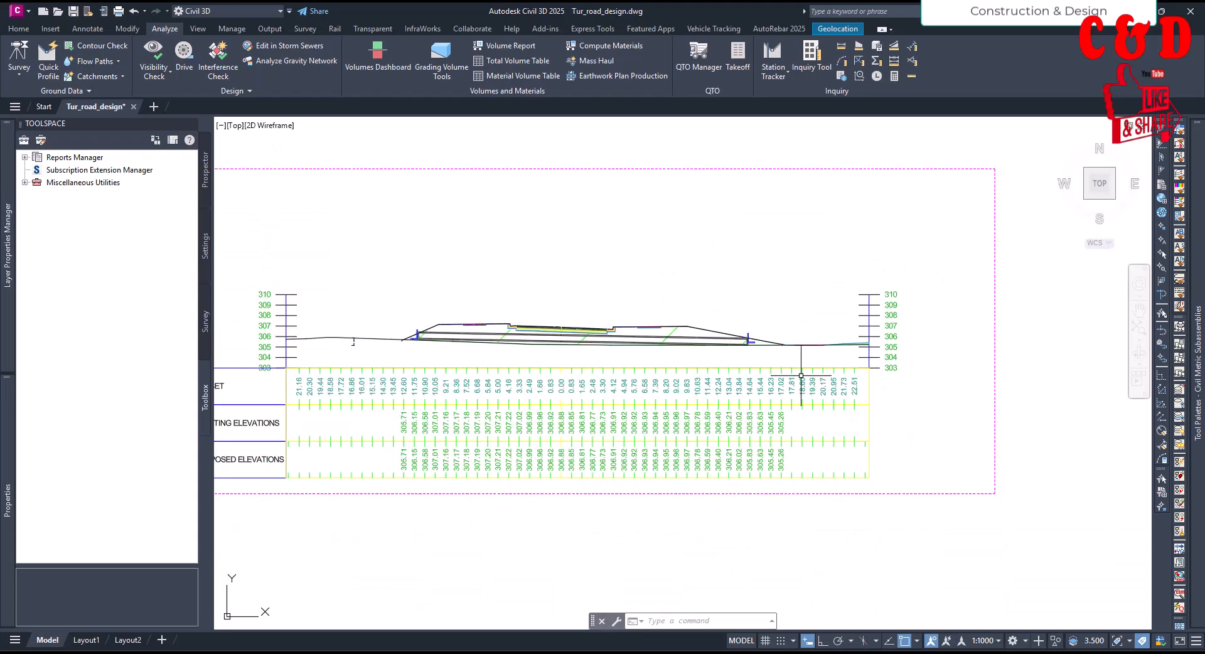
pyautogui.scroll(2, 402, 407)
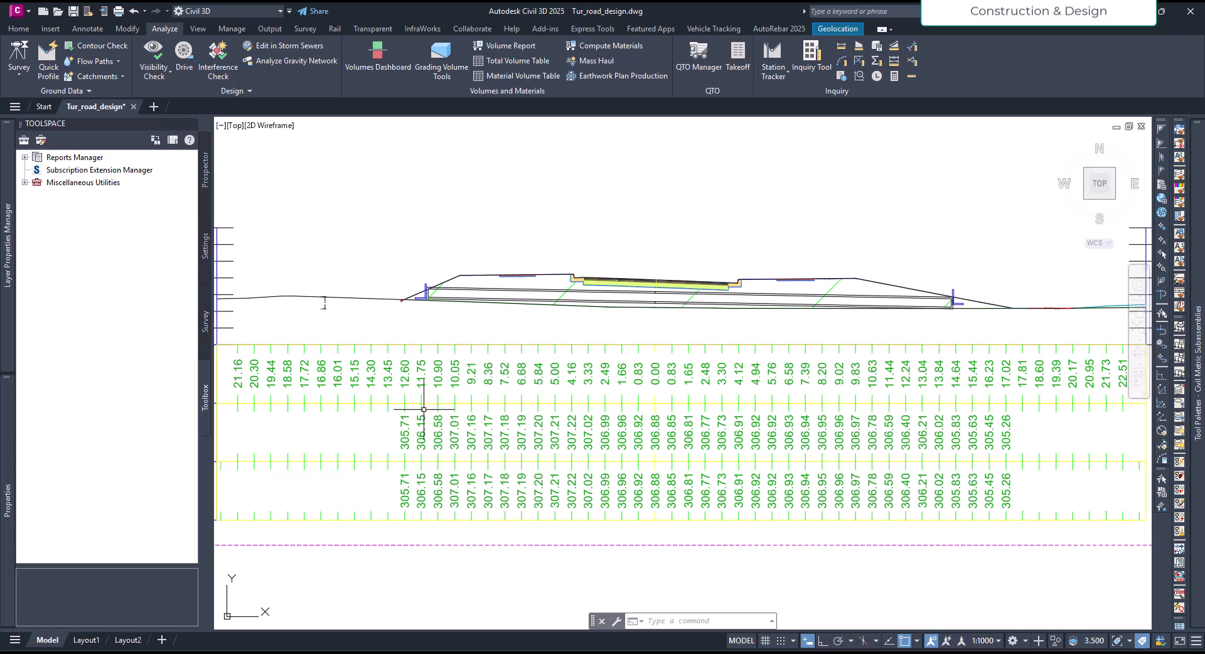
pyautogui.moveTo(942, 409); pyautogui.dragTo(903, 417)
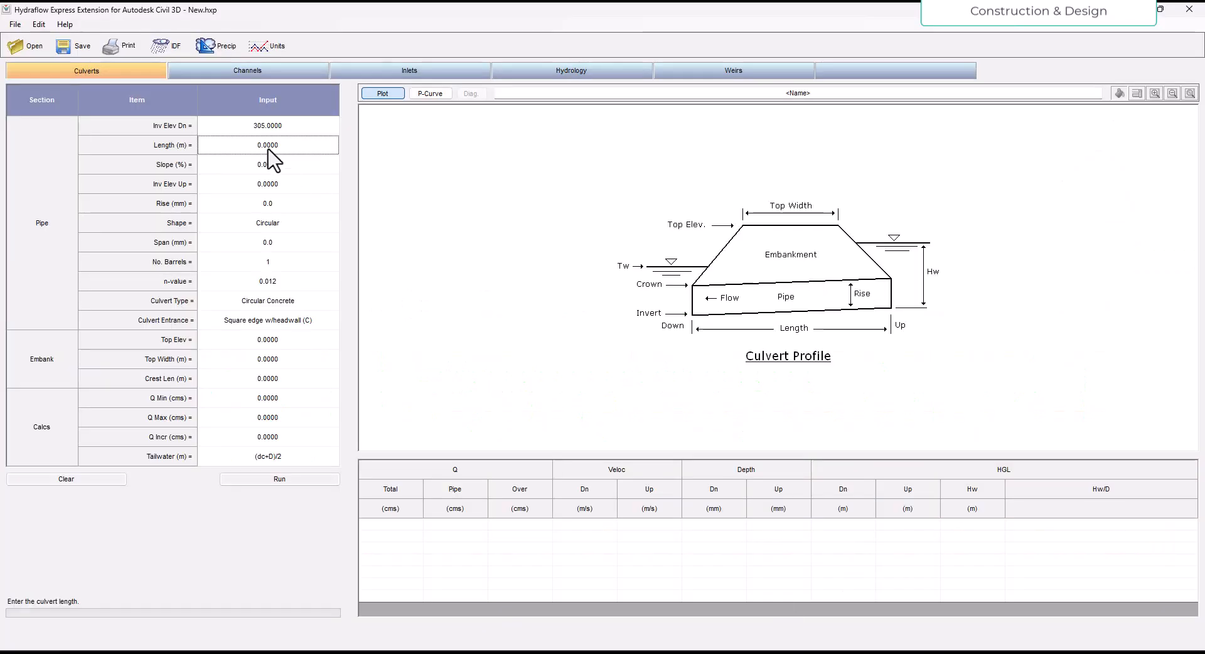
pyautogui.click(256, 142)
pyautogui.press('Delete')
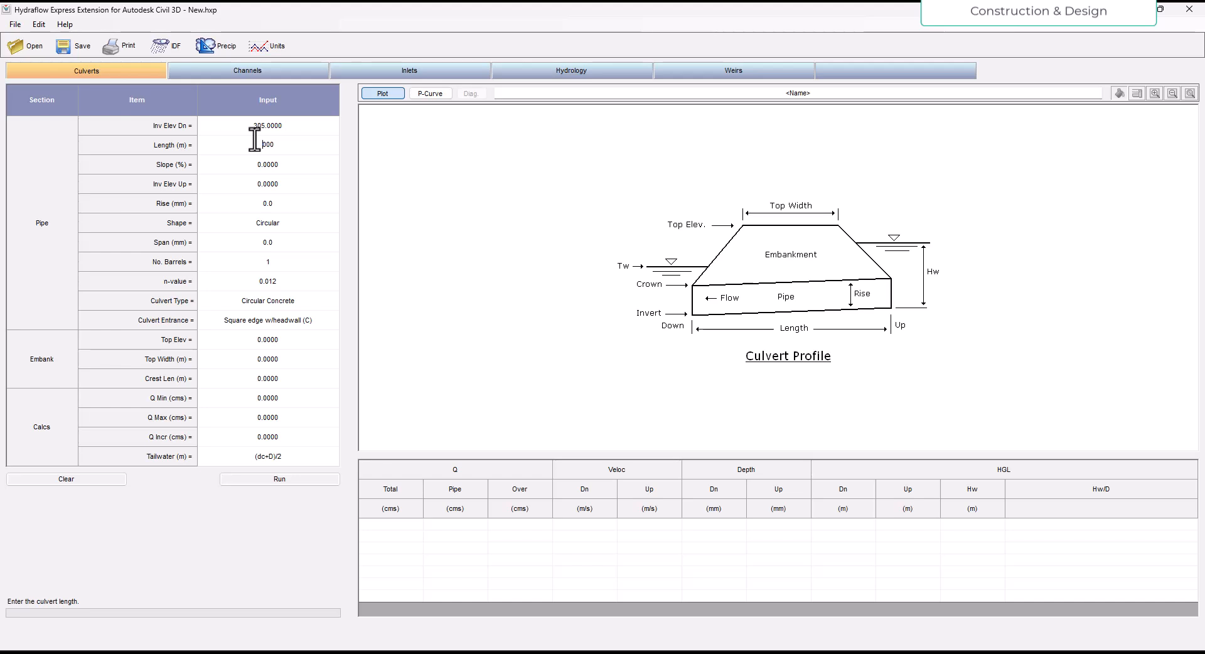
pyautogui.write('25')
pyautogui.press('Return')
# Switch to Civil 3D and add a grade label to the section view, measured between the two ends of the culvert's underside.
pyautogui.click(257, 164)
pyautogui.click(261, 166)
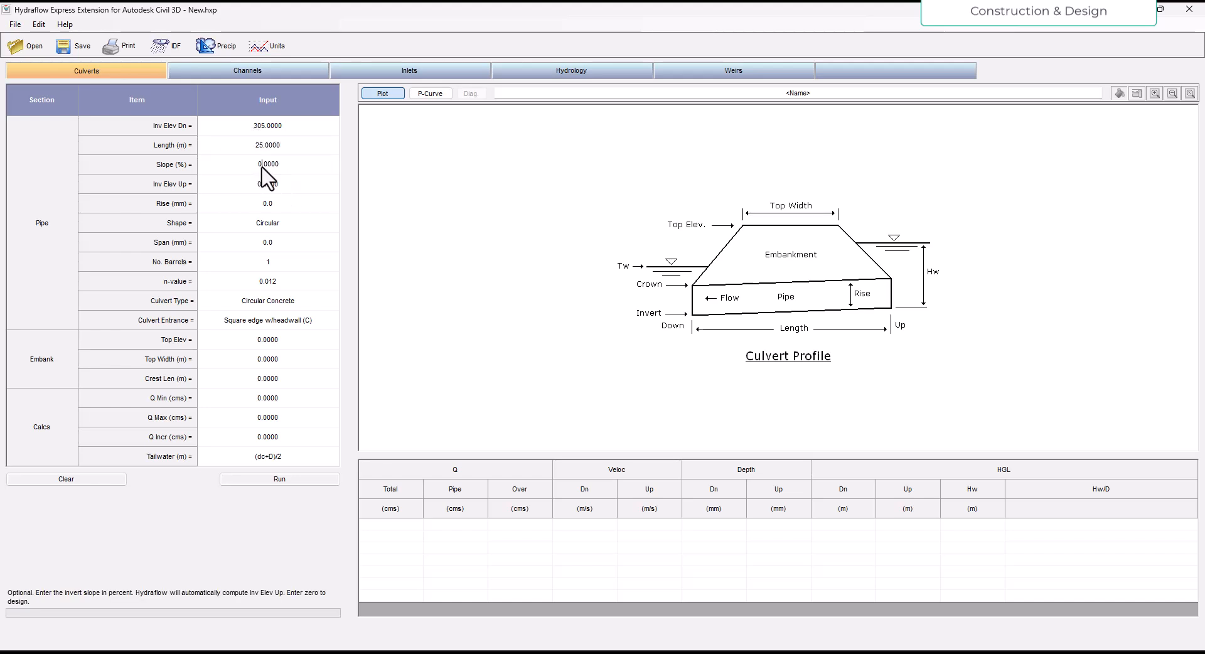
pyautogui.click(722, 652)
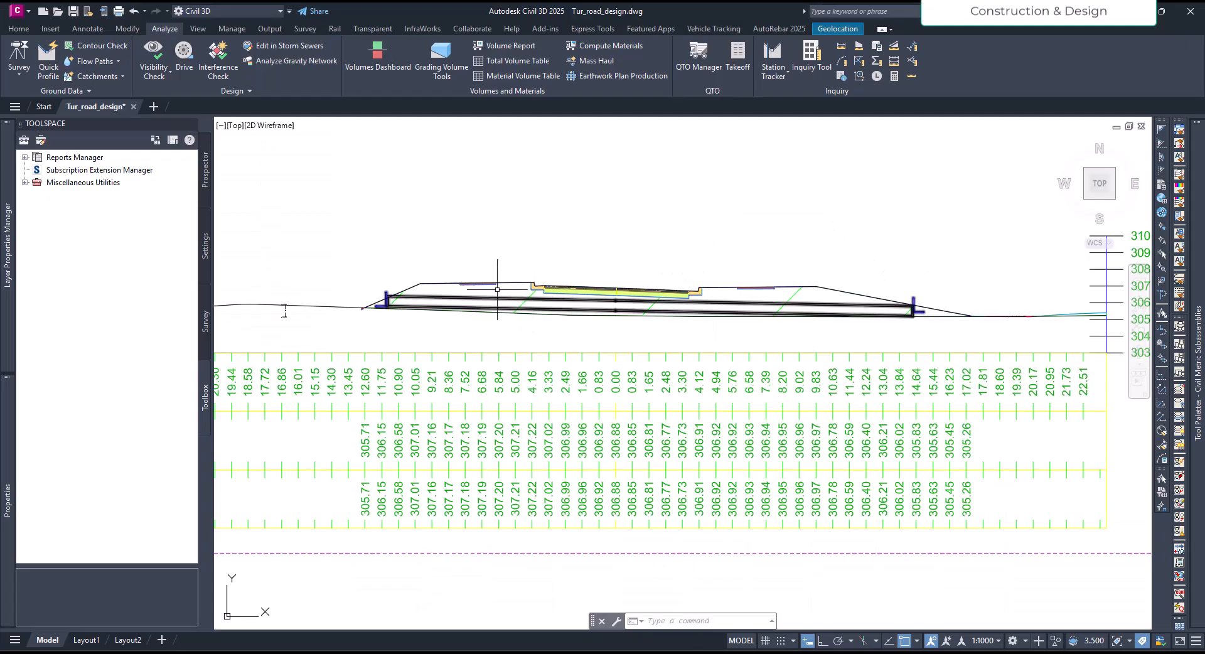
pyautogui.click(470, 351)
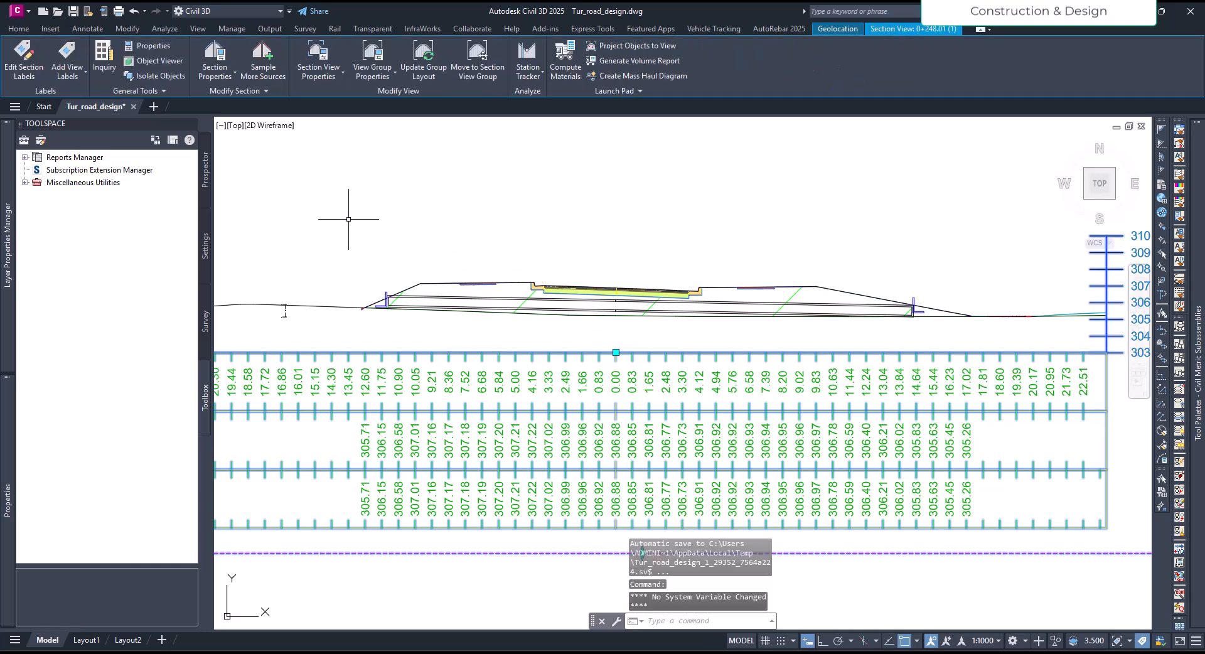
pyautogui.click(70, 68)
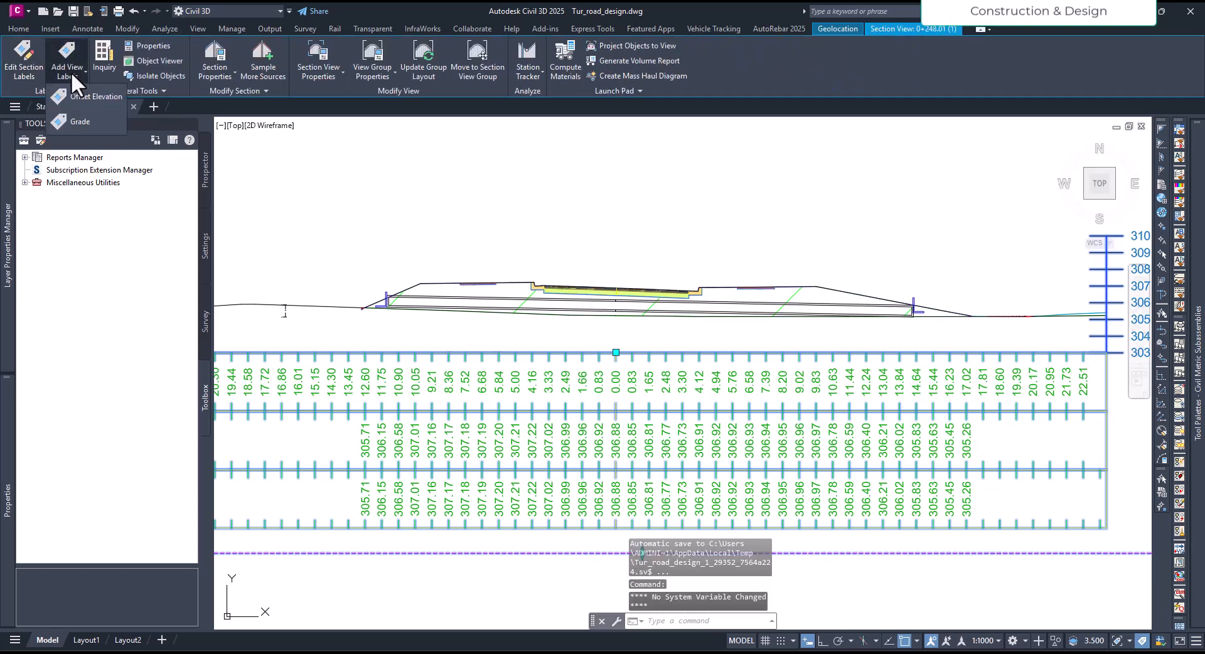
pyautogui.click(89, 120)
pyautogui.click(387, 302)
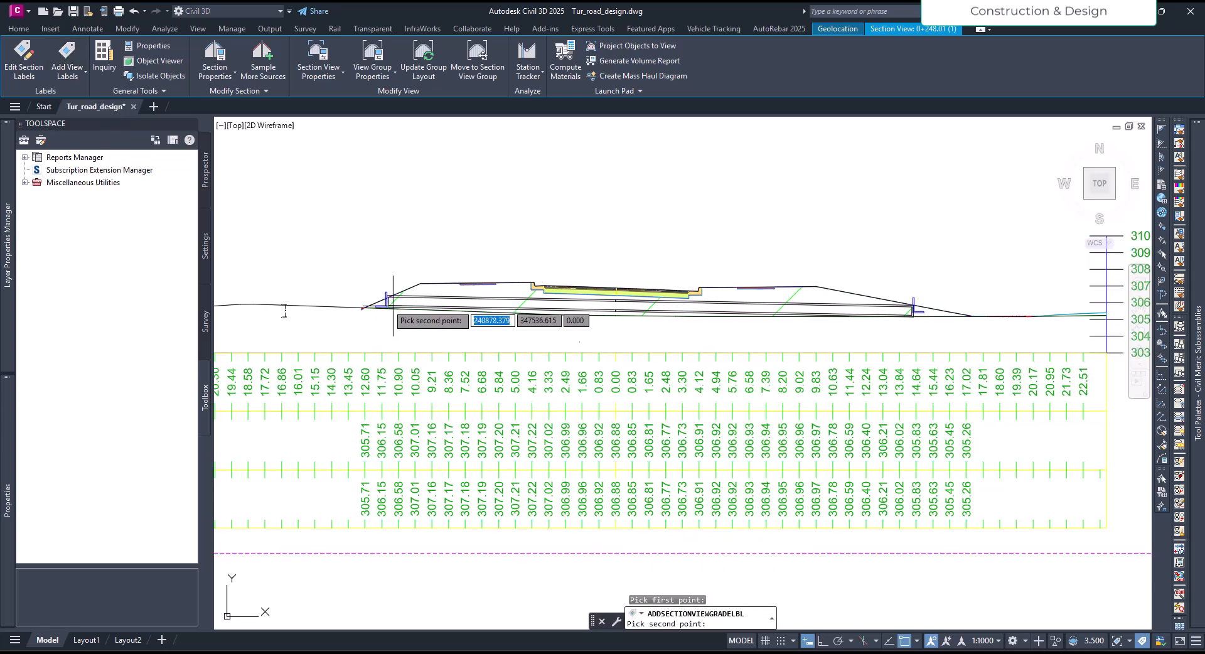
pyautogui.click(941, 317)
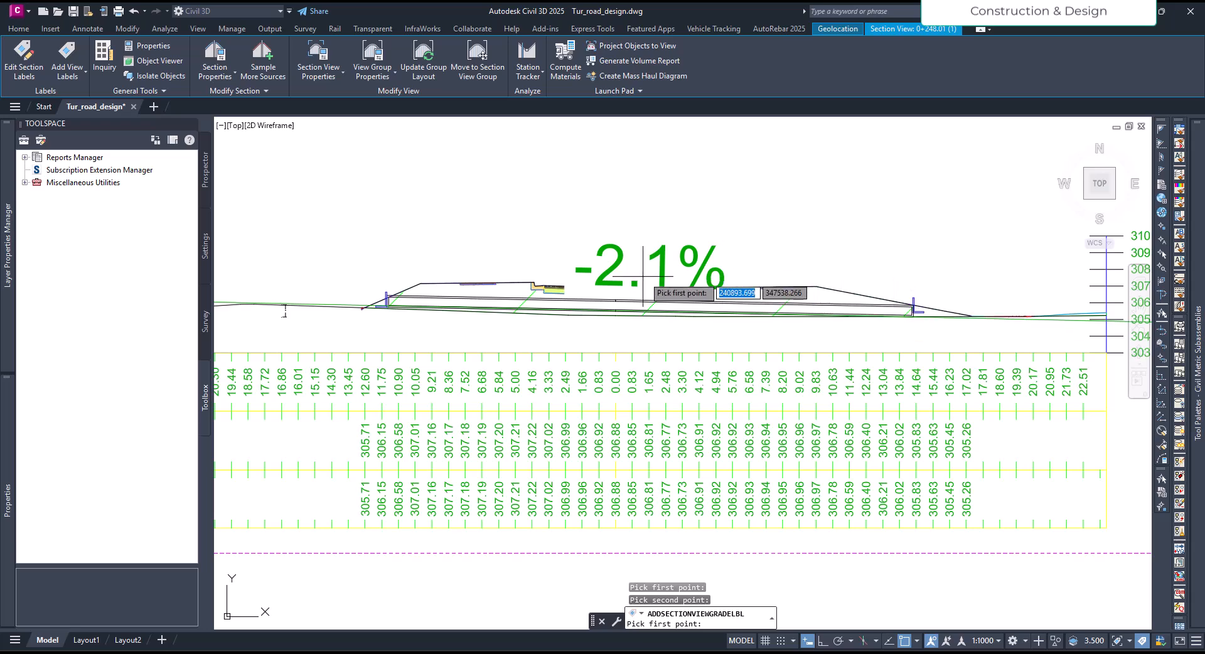
# End the grade labelling and delete the -2.1% grade label from the section view.
pyautogui.press('Escape')
pyautogui.press('Escape')
pyautogui.click(713, 257)
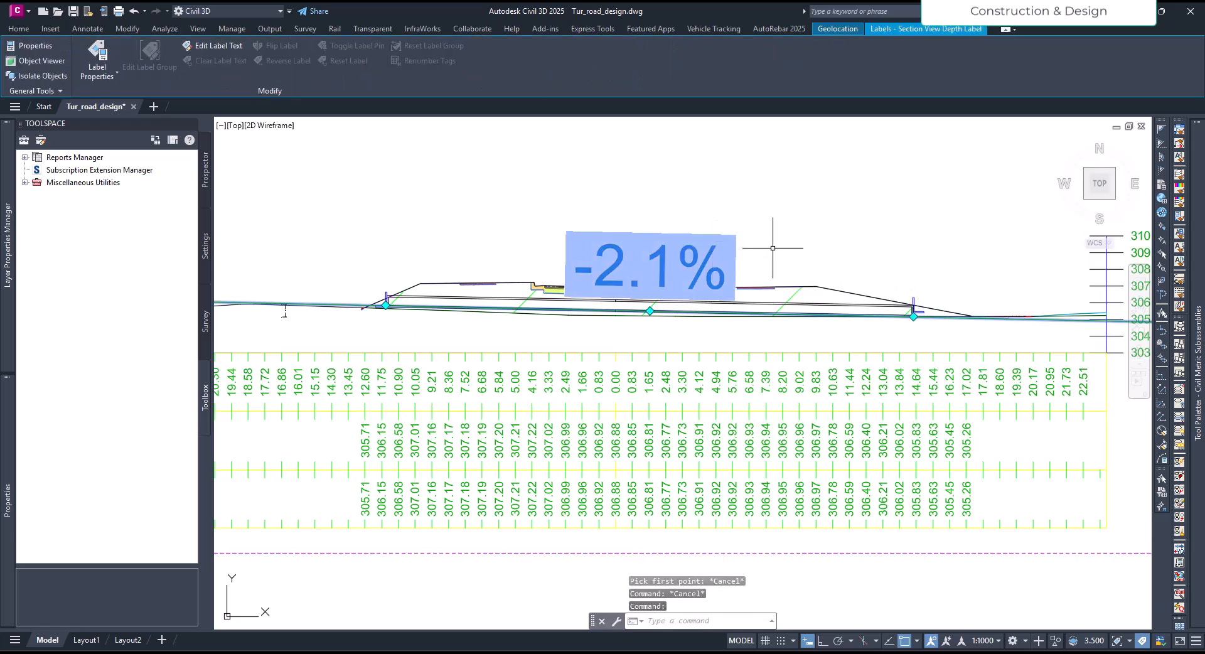
pyautogui.press('Escape')
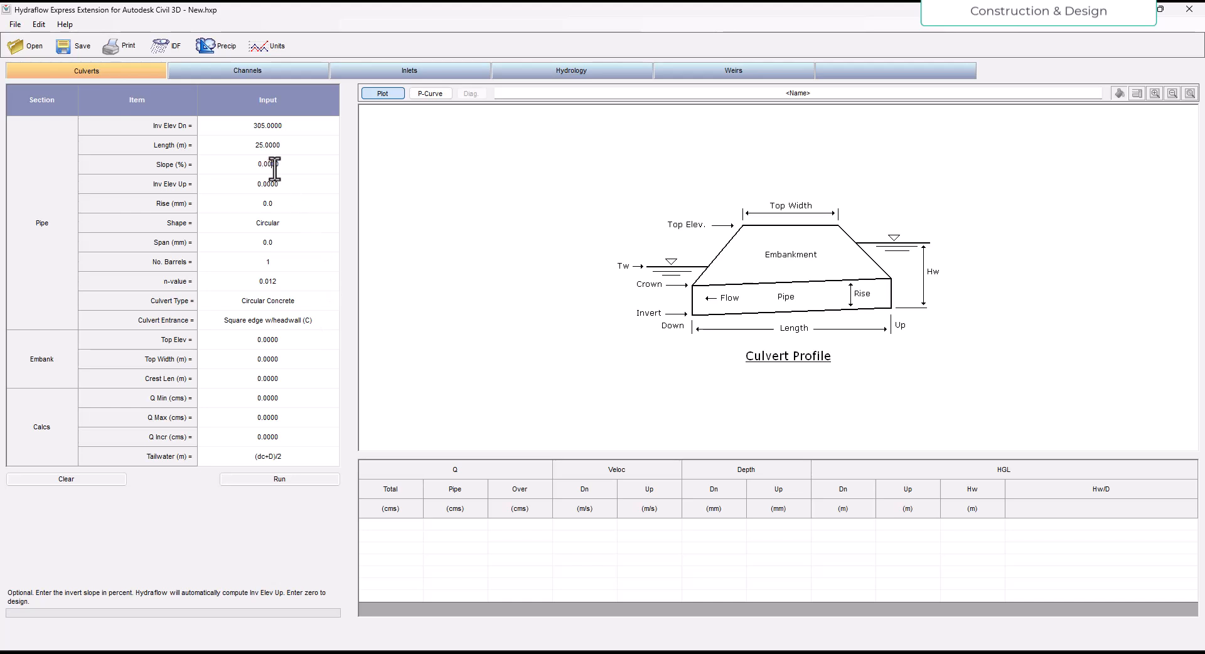
# Switch to Hydraflow Express and set the culvert slope to 2% and the pipe rise to 1500 mm.
pyautogui.click(274, 166)
pyautogui.press('Return')
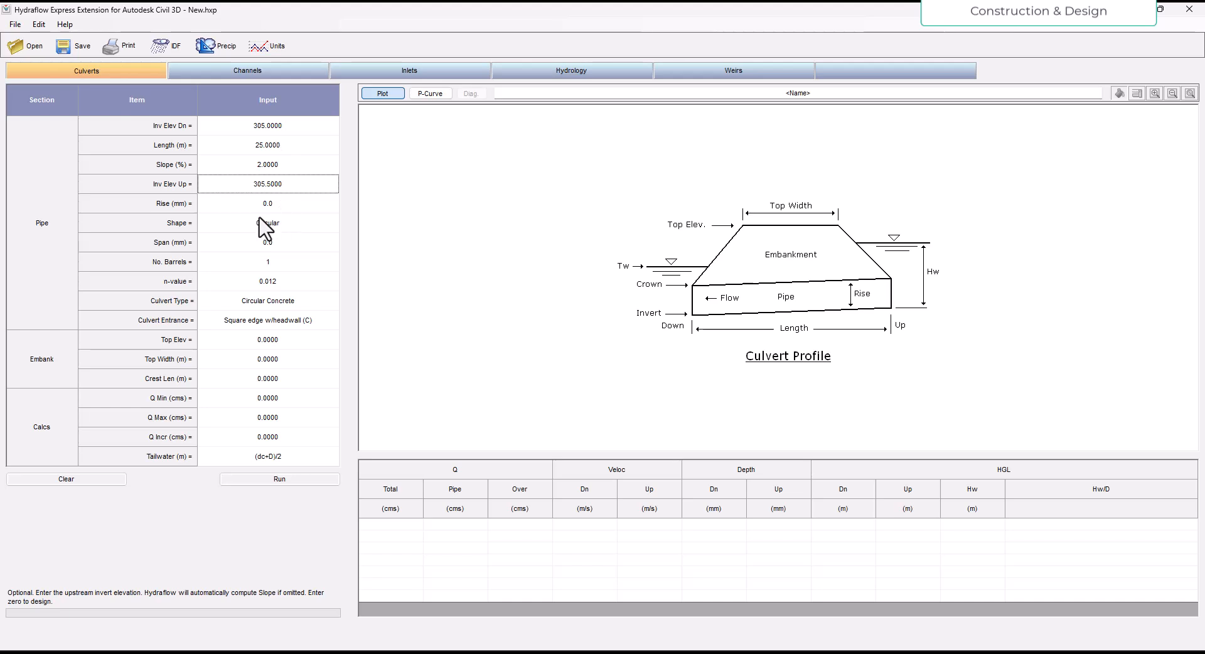
pyautogui.click(183, 206)
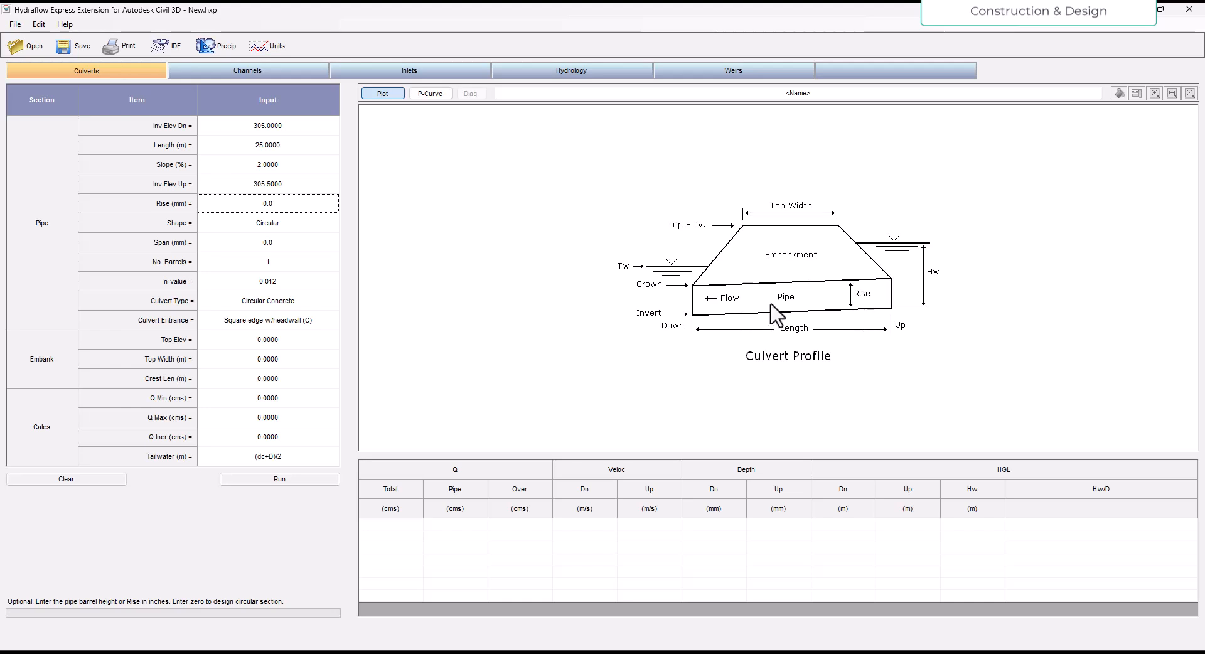
pyautogui.click(268, 205)
pyautogui.doubleClick(270, 205)
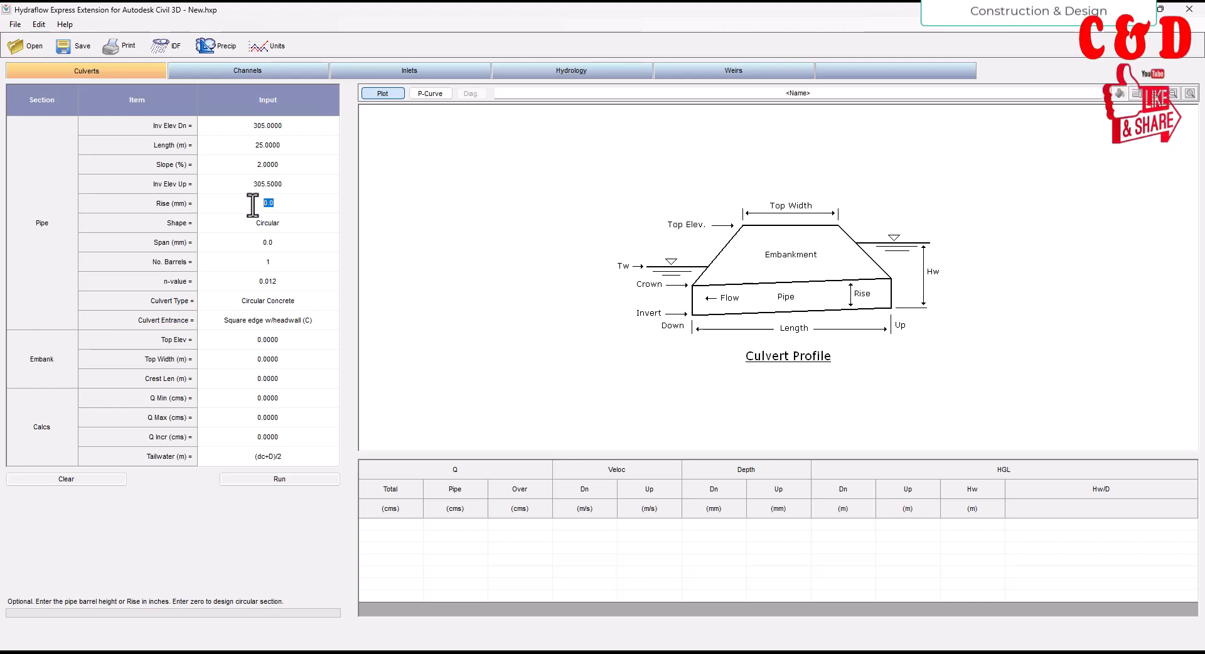
pyautogui.write('1.5')
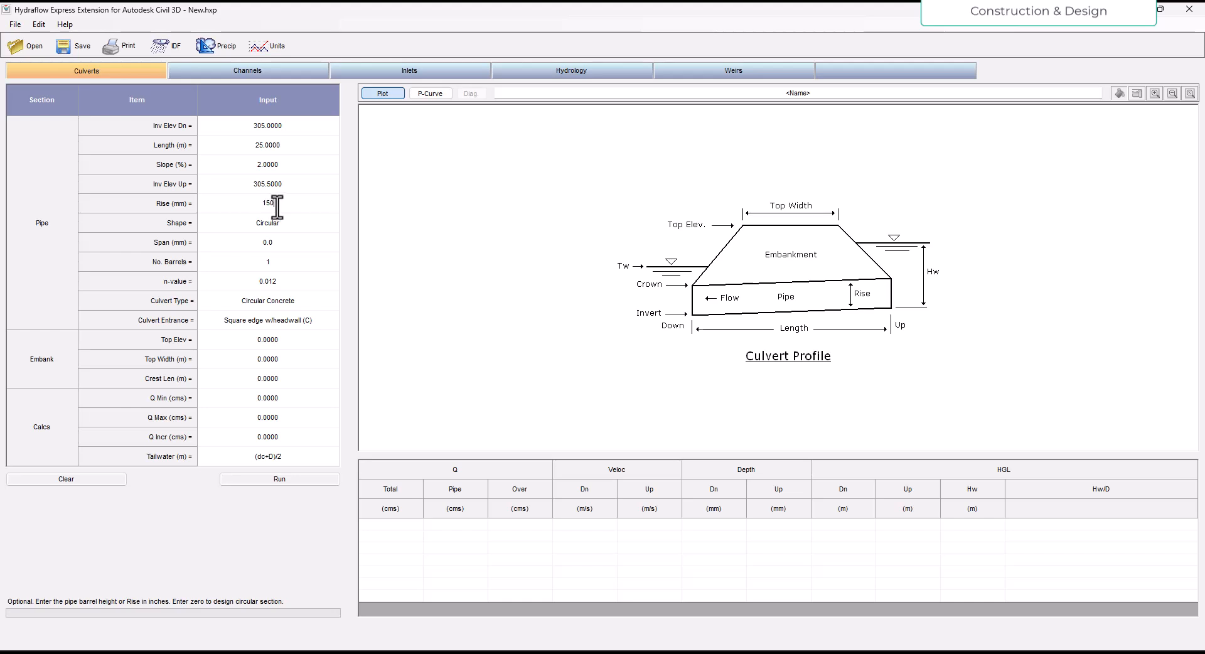
pyautogui.press('Return')
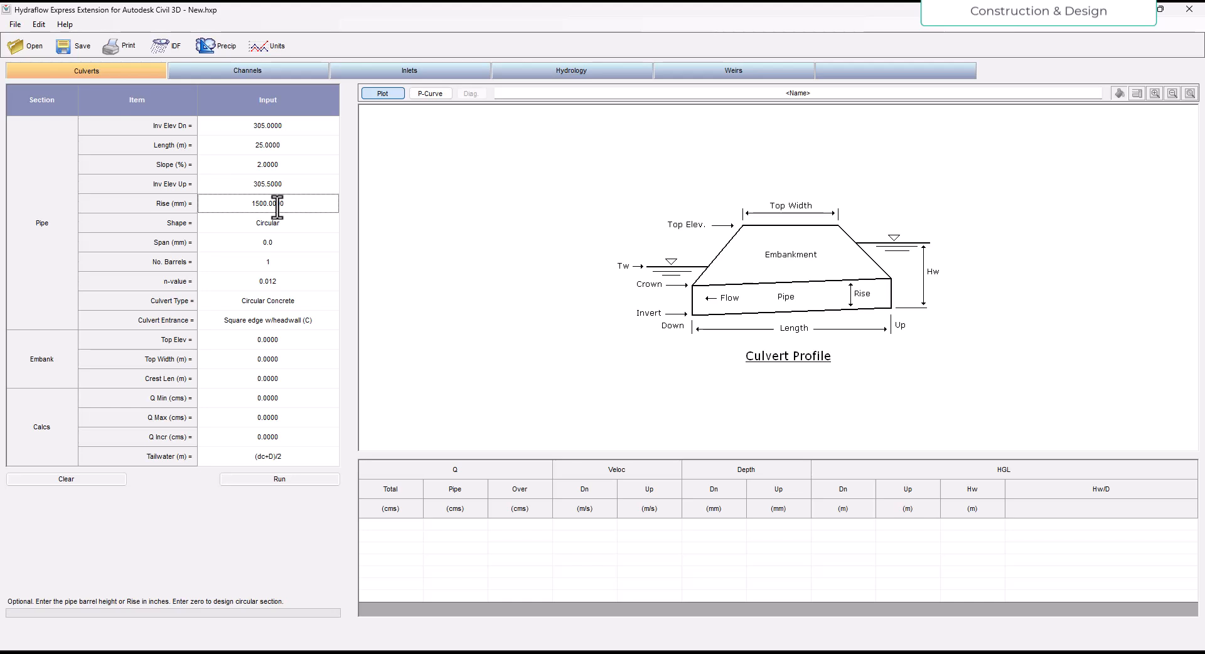
# Choose Circular as the barrel shape from the available shapes and set the span to 1500 mm.
pyautogui.click(289, 238)
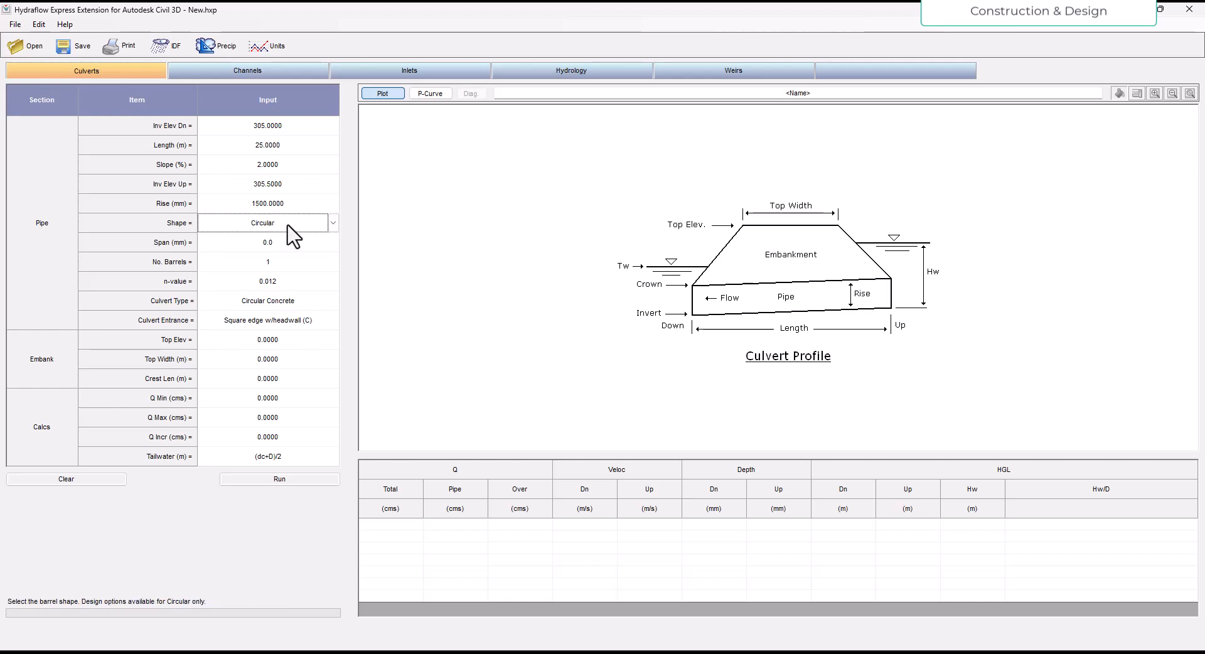
pyautogui.click(334, 223)
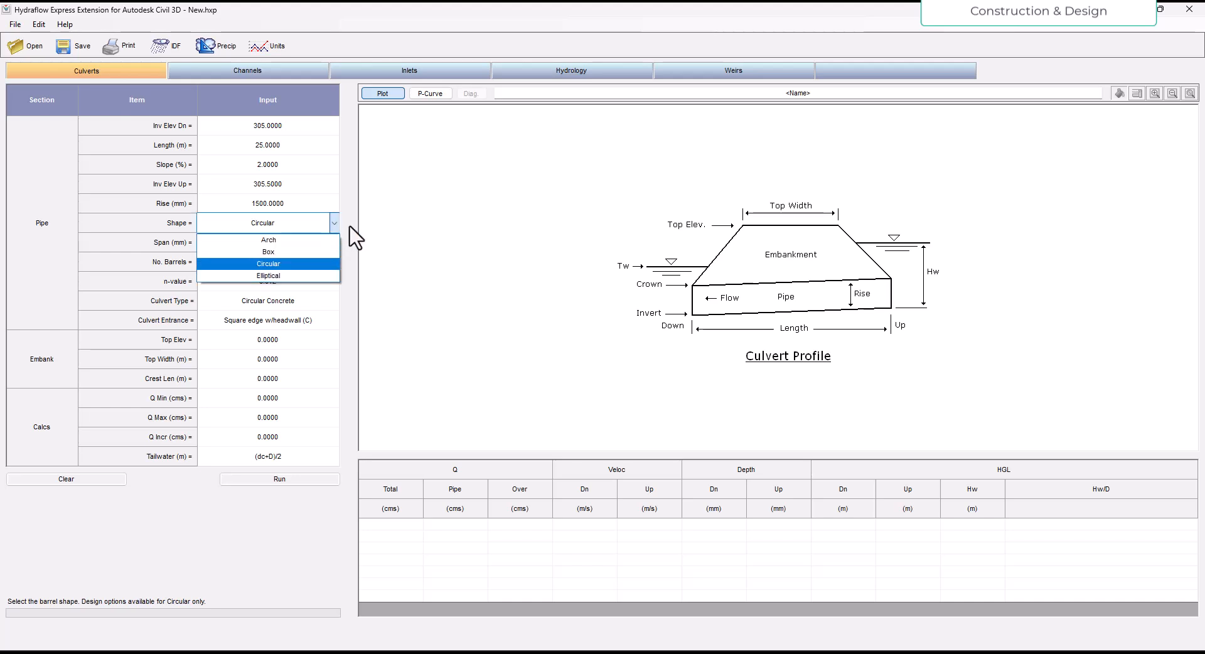
pyautogui.click(335, 226)
pyautogui.click(336, 227)
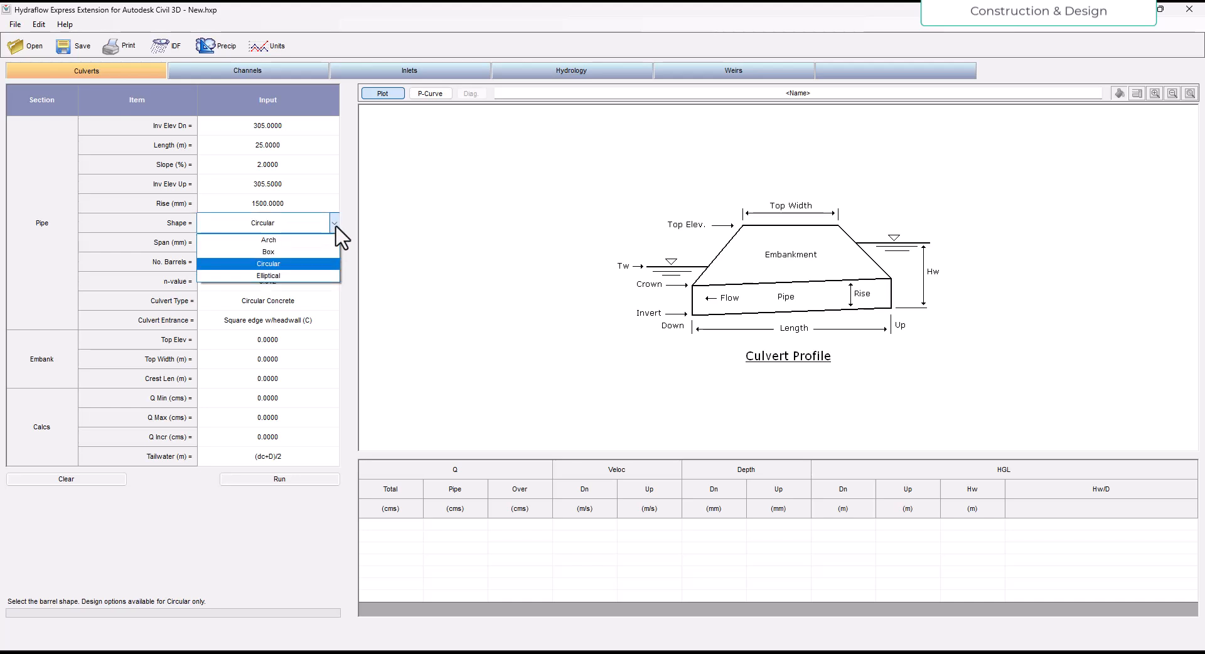
pyautogui.click(300, 264)
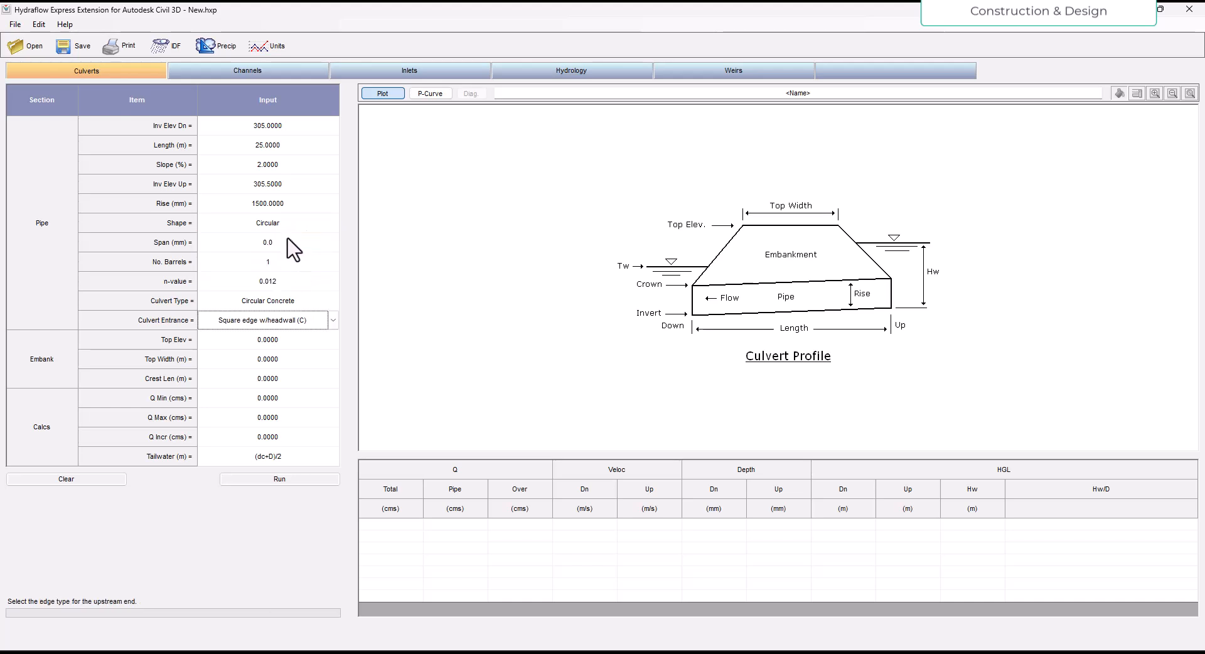
pyautogui.click(271, 247)
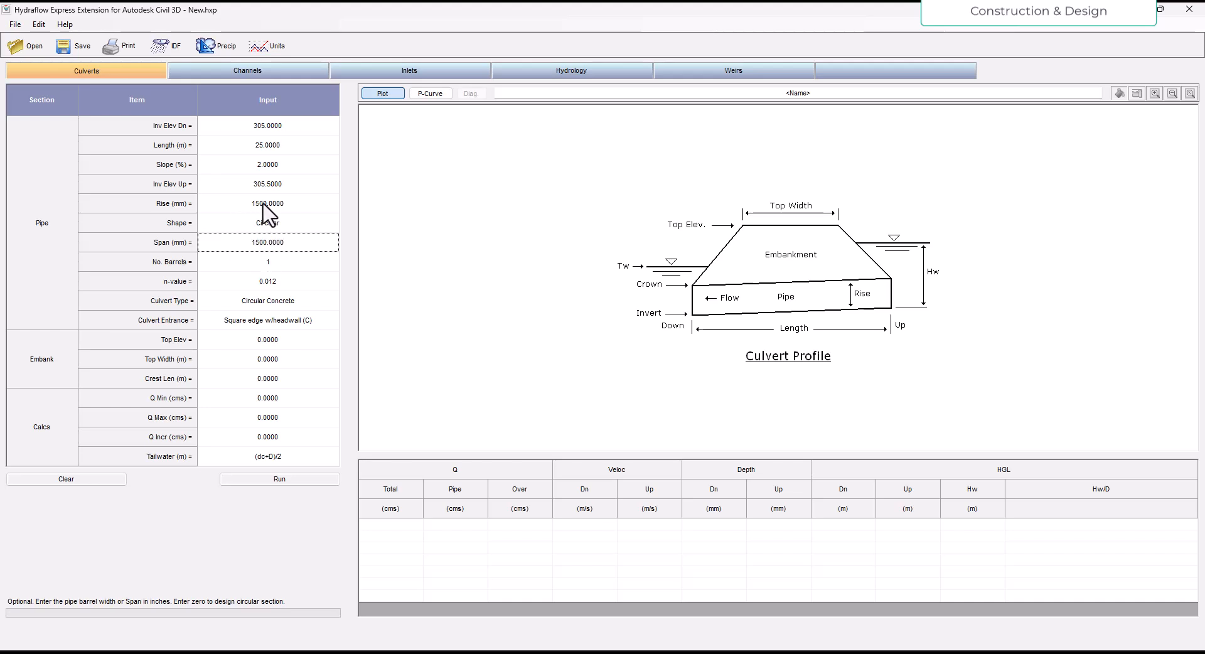
# Try the Box barrel shape with a span of 2500 mm.
pyautogui.click(331, 225)
pyautogui.click(334, 224)
pyautogui.click(320, 255)
pyautogui.click(270, 243)
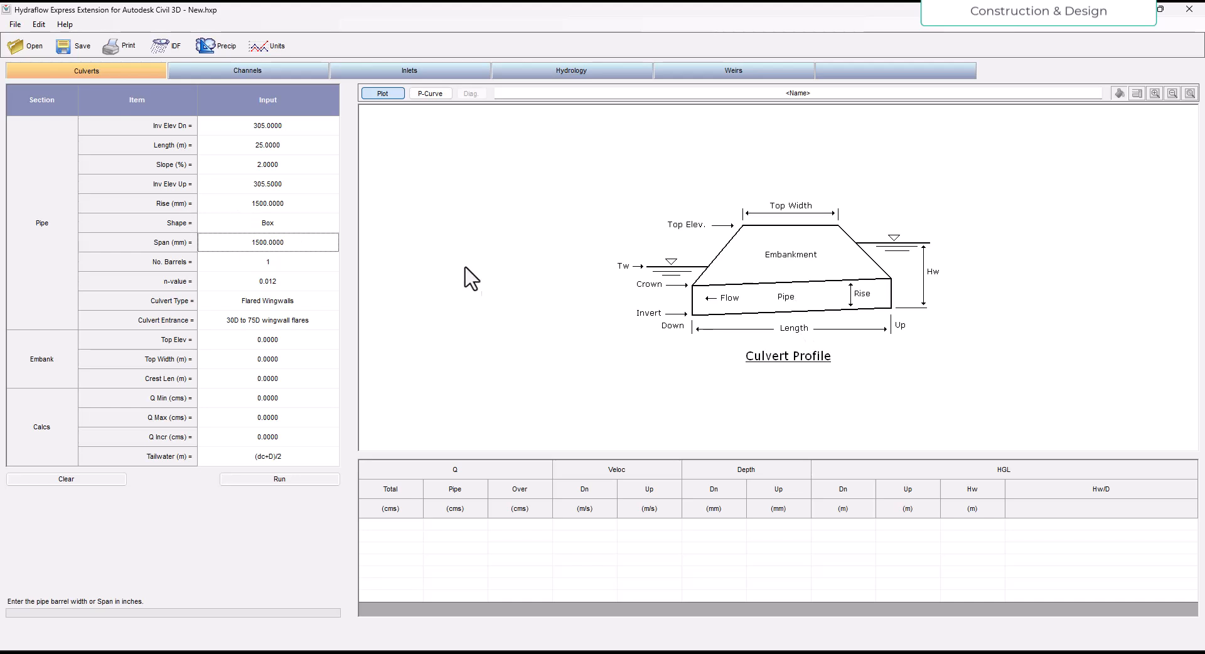
pyautogui.click(258, 245)
# Switch the barrel shape back to Circular and restore the span to 1500 mm.
pyautogui.click(333, 223)
pyautogui.click(302, 263)
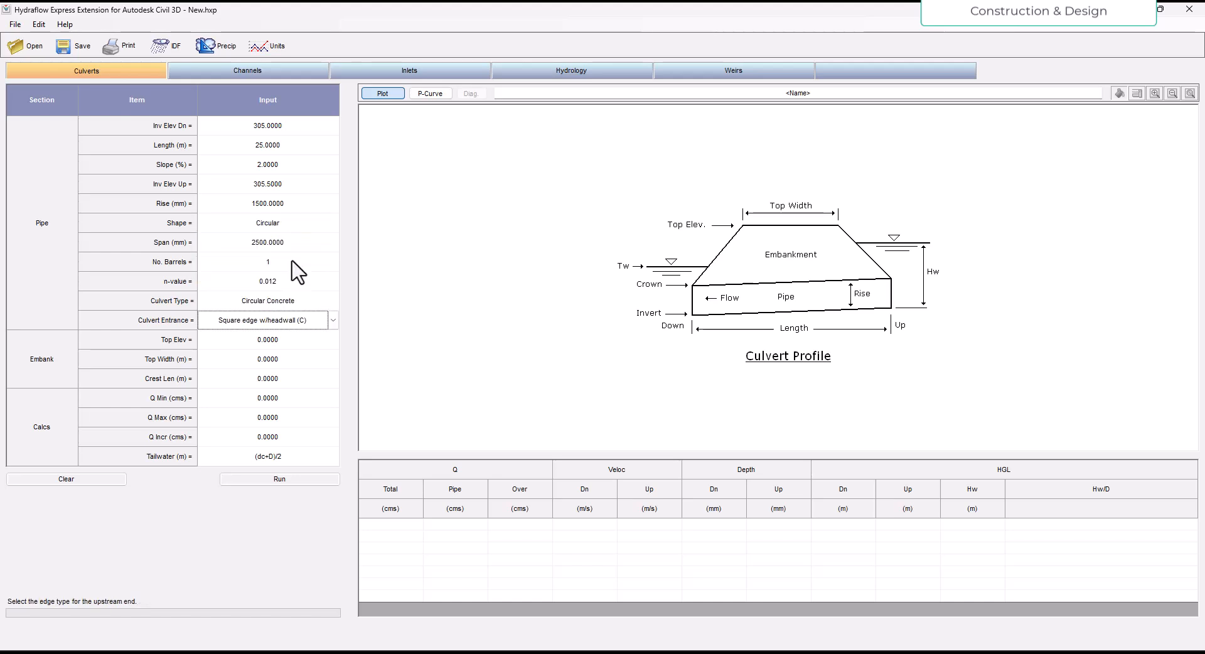
pyautogui.click(271, 204)
pyautogui.click(267, 239)
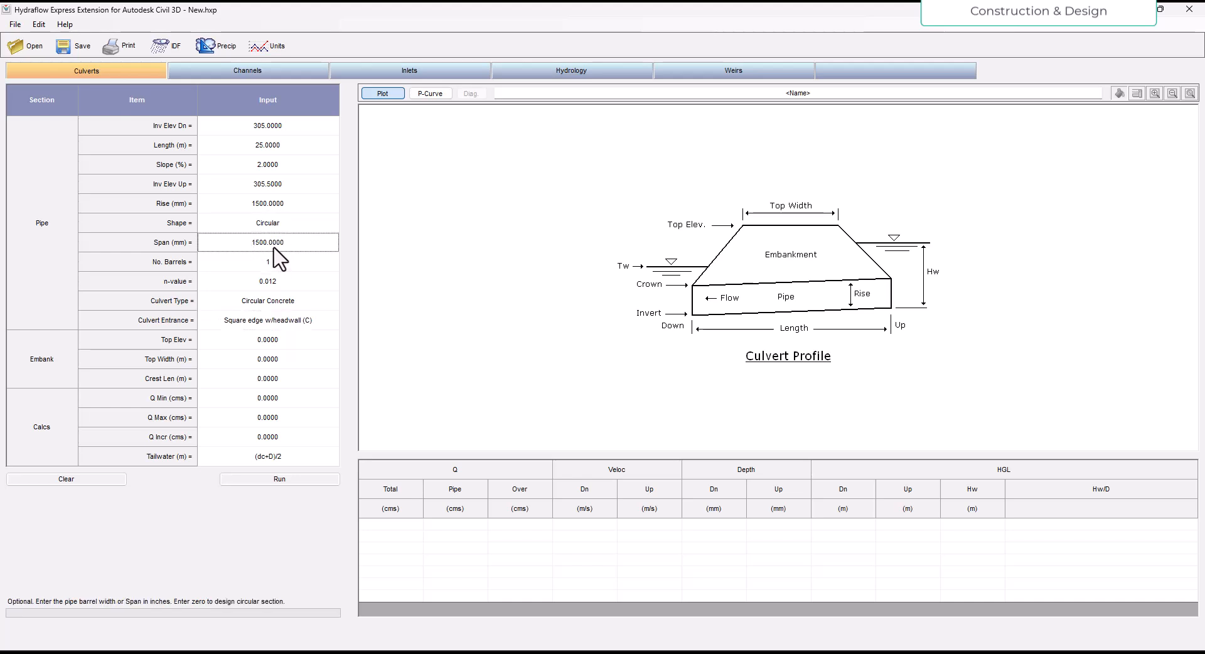
# Specify 1 barrel and a Manning's n-value of 0.012 for the culvert.
pyautogui.click(275, 264)
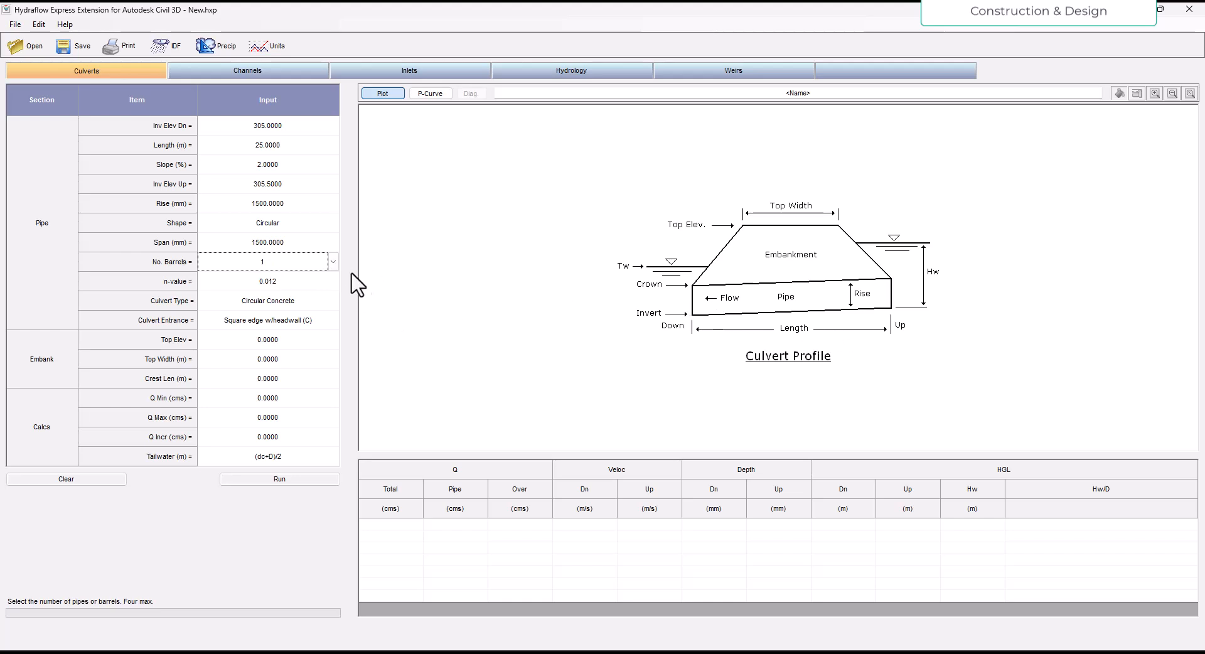
pyautogui.click(334, 262)
pyautogui.click(320, 274)
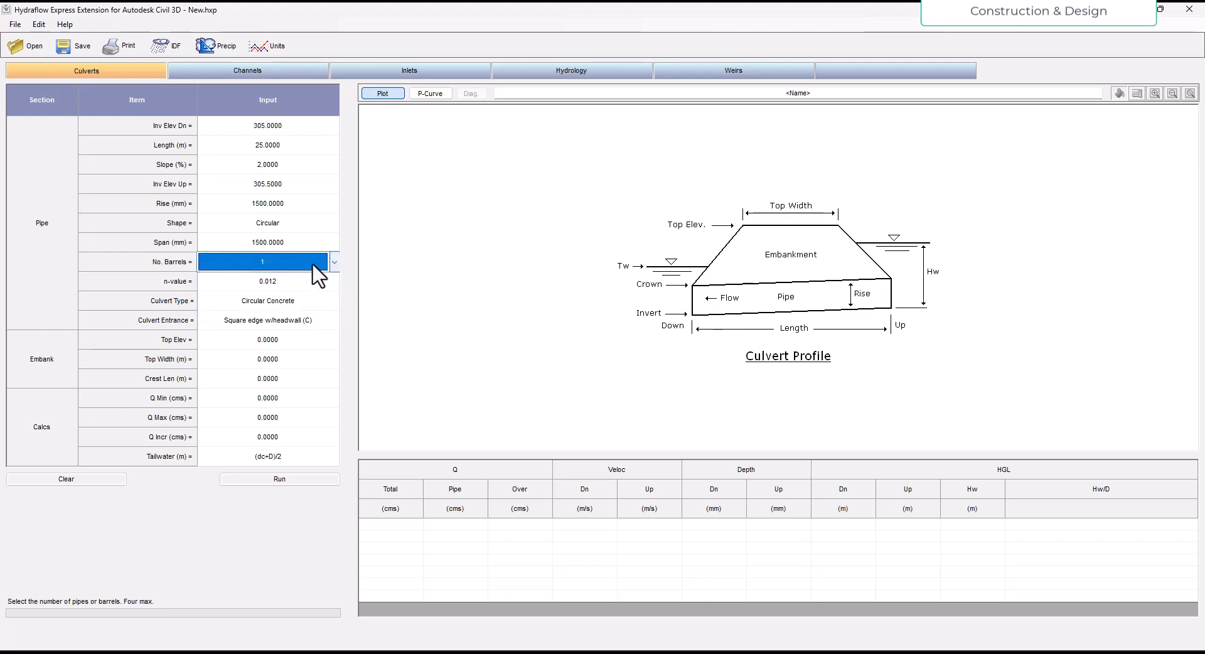
pyautogui.click(285, 285)
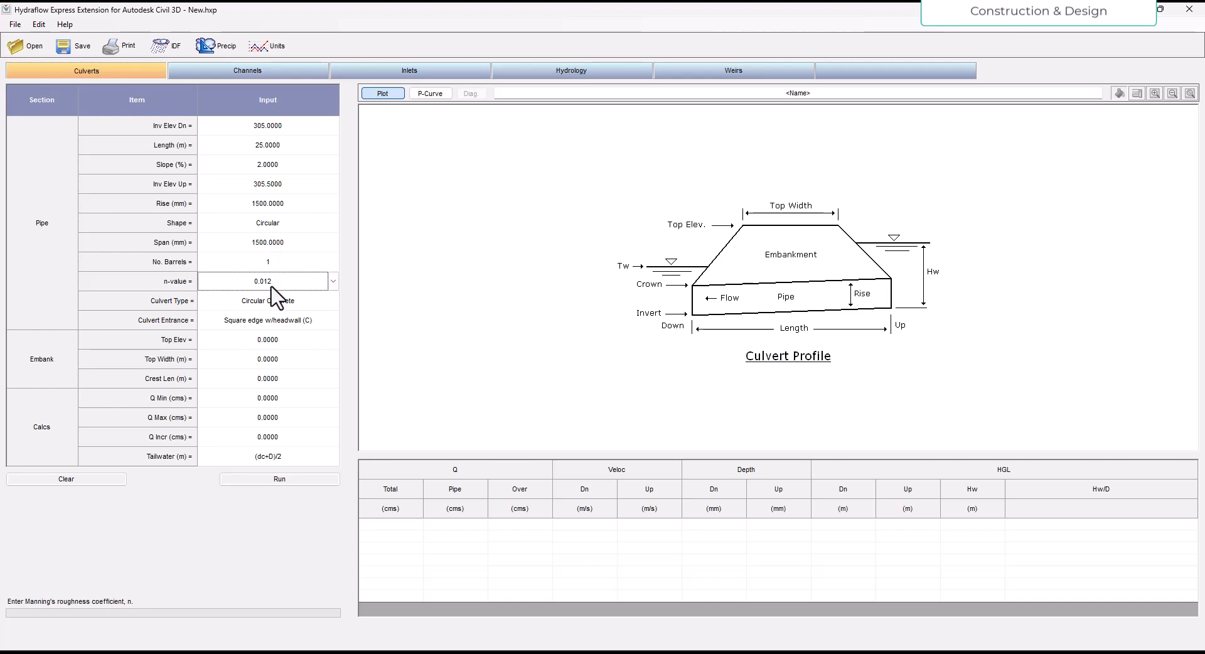
pyautogui.click(334, 282)
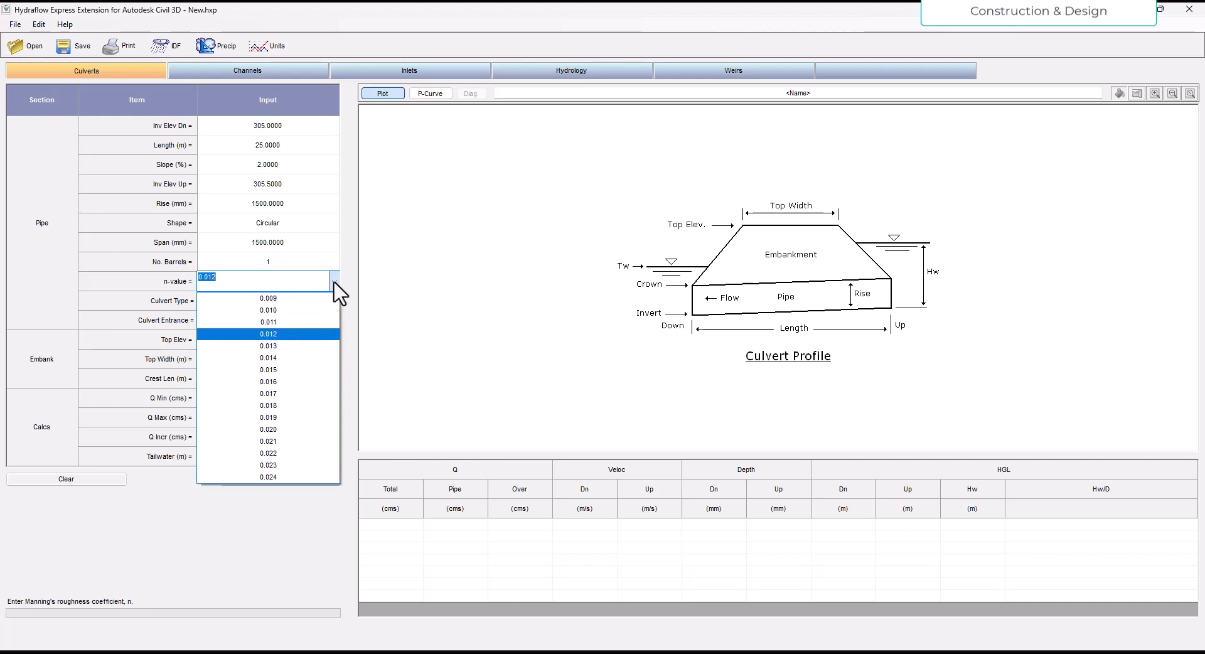
pyautogui.click(289, 334)
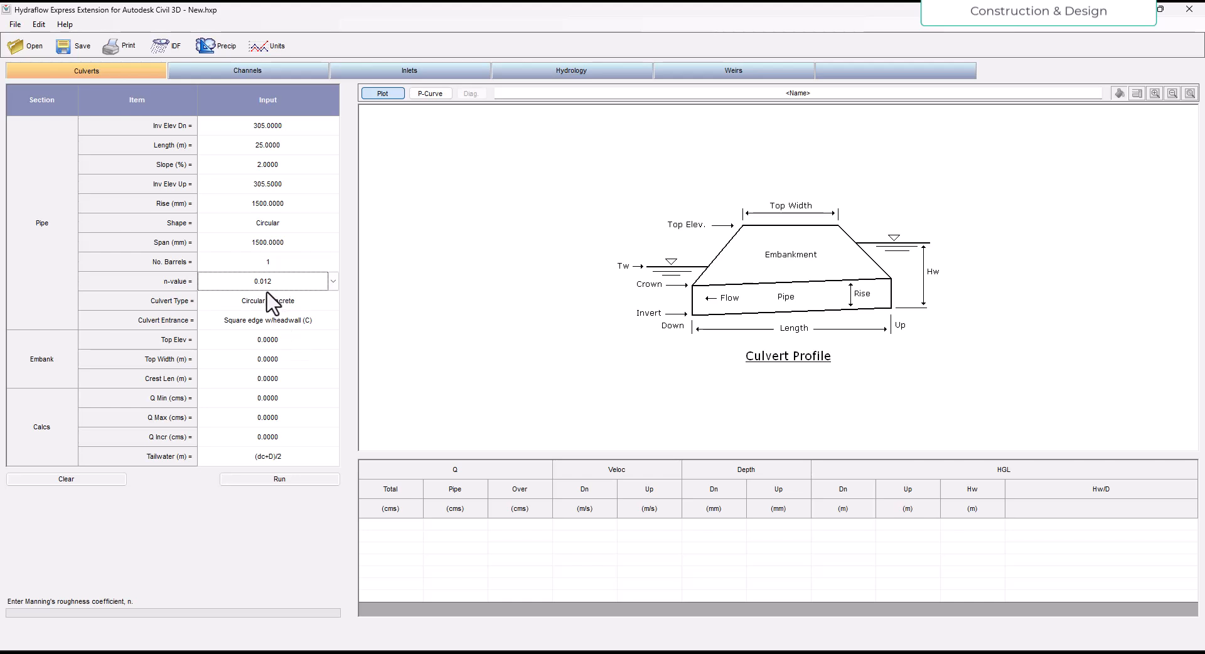
# Review the culvert type options, keep Circular Concrete, and choose Square edge w/headwall (C) as the culvert entrance.
pyautogui.click(297, 300)
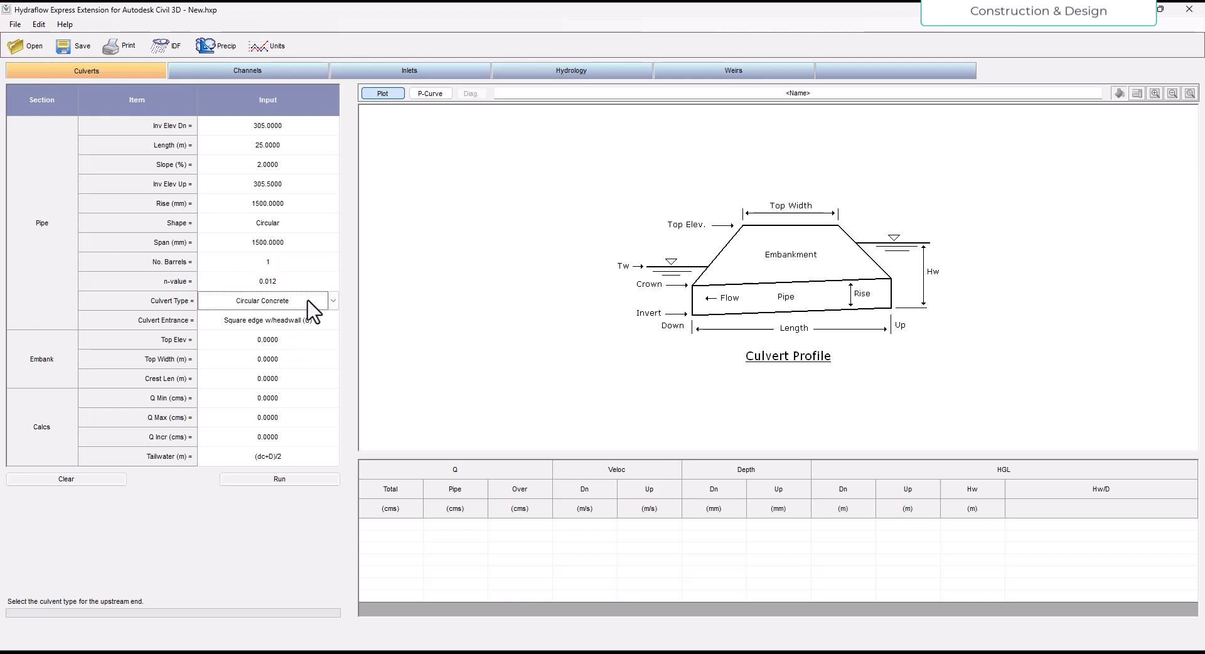
pyautogui.click(334, 301)
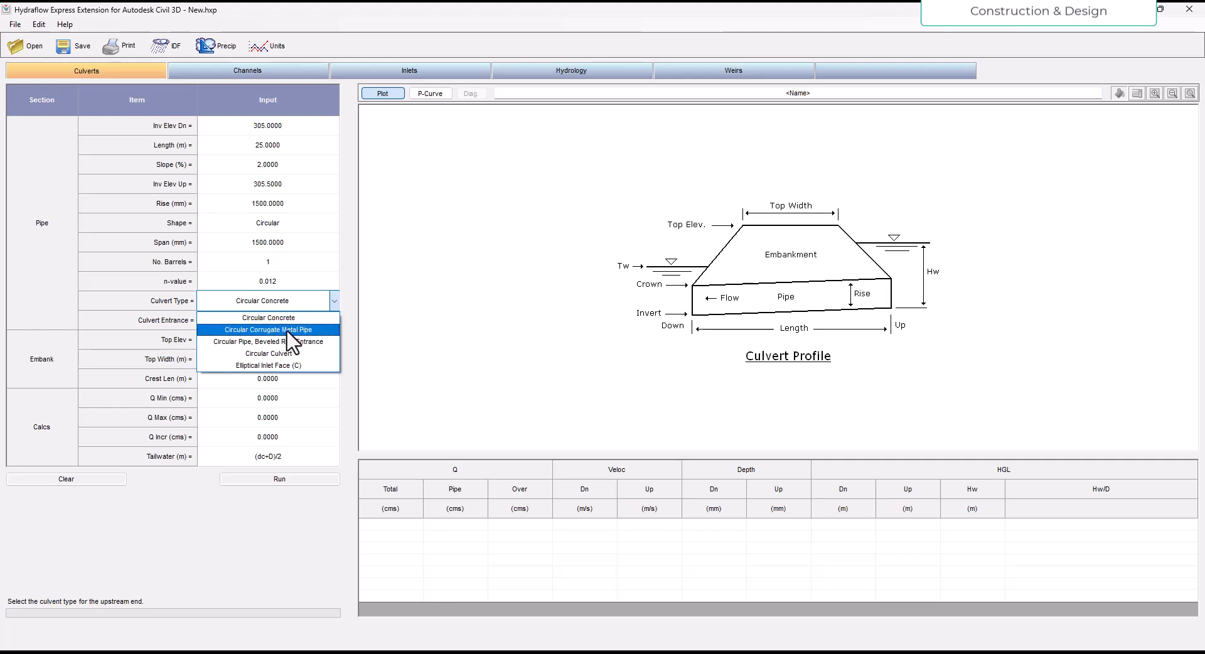
pyautogui.click(336, 299)
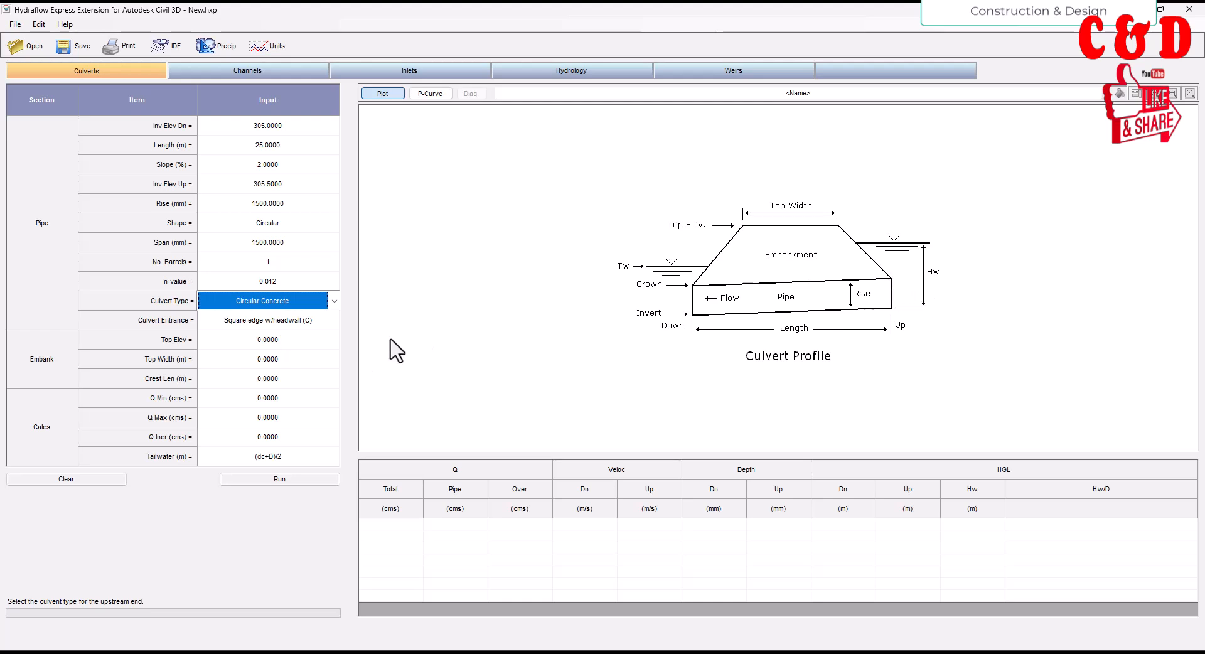
pyautogui.click(332, 321)
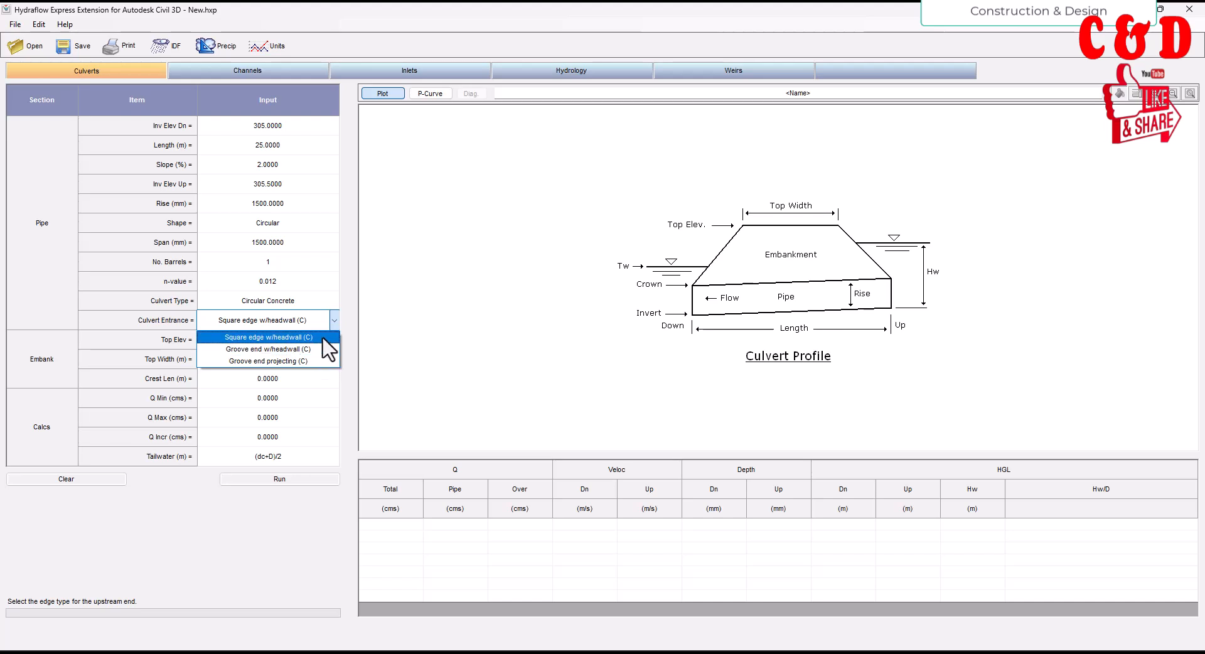
pyautogui.click(269, 339)
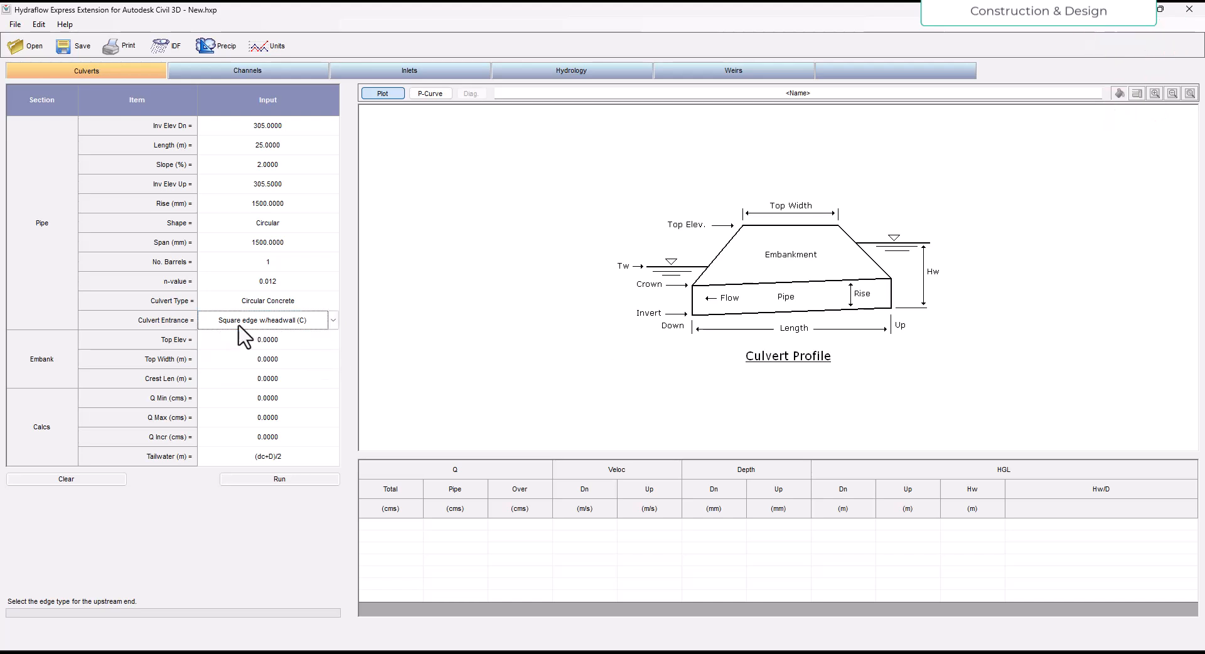
# Check the road's top elevation in the Civil 3D section view and set the embankment top elevation to 308 in Hydraflow Express.
pyautogui.click(273, 344)
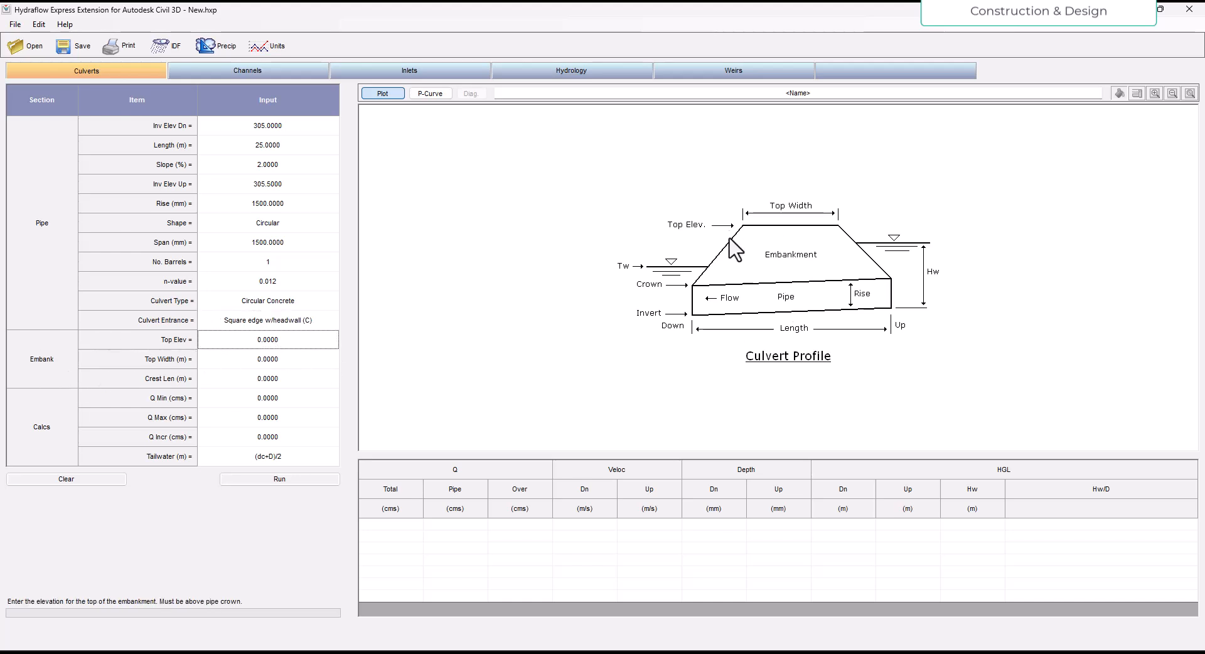
pyautogui.click(712, 653)
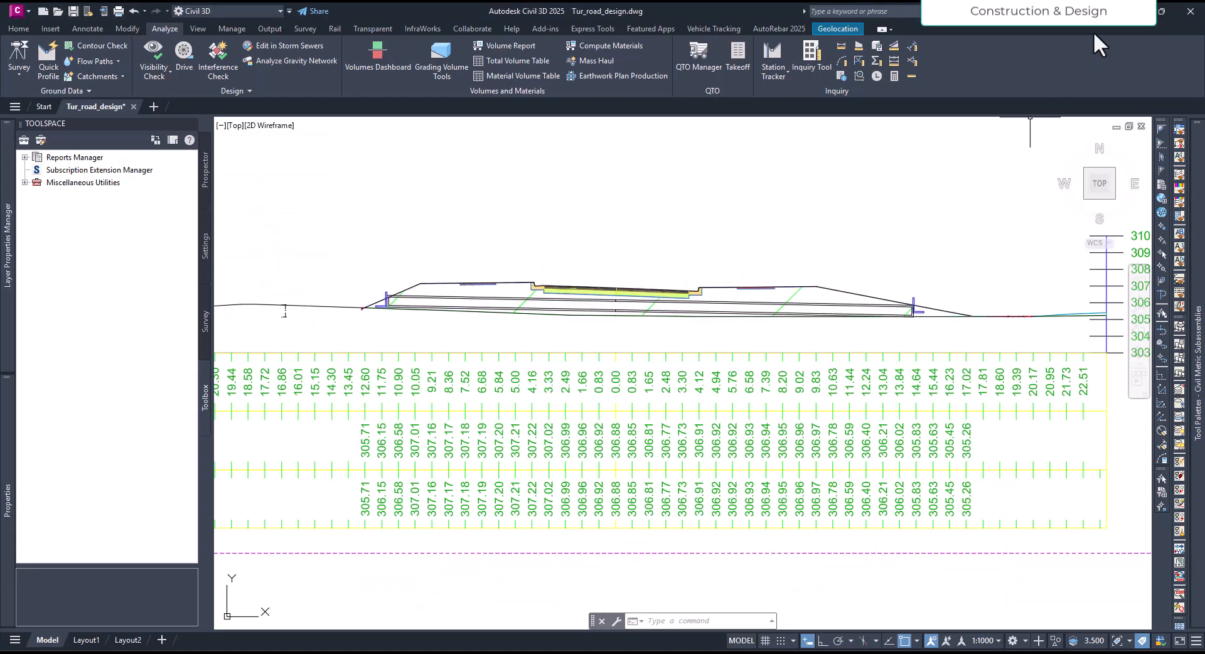
pyautogui.click(810, 653)
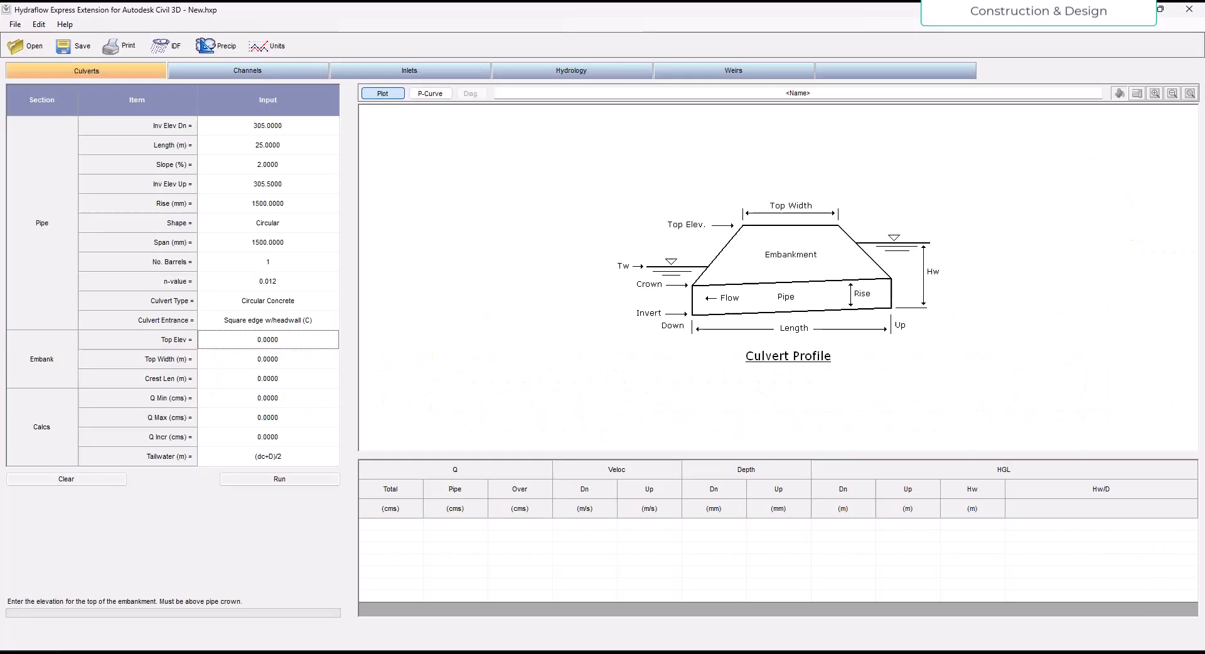
pyautogui.click(271, 345)
pyautogui.moveTo(282, 342); pyautogui.dragTo(248, 344)
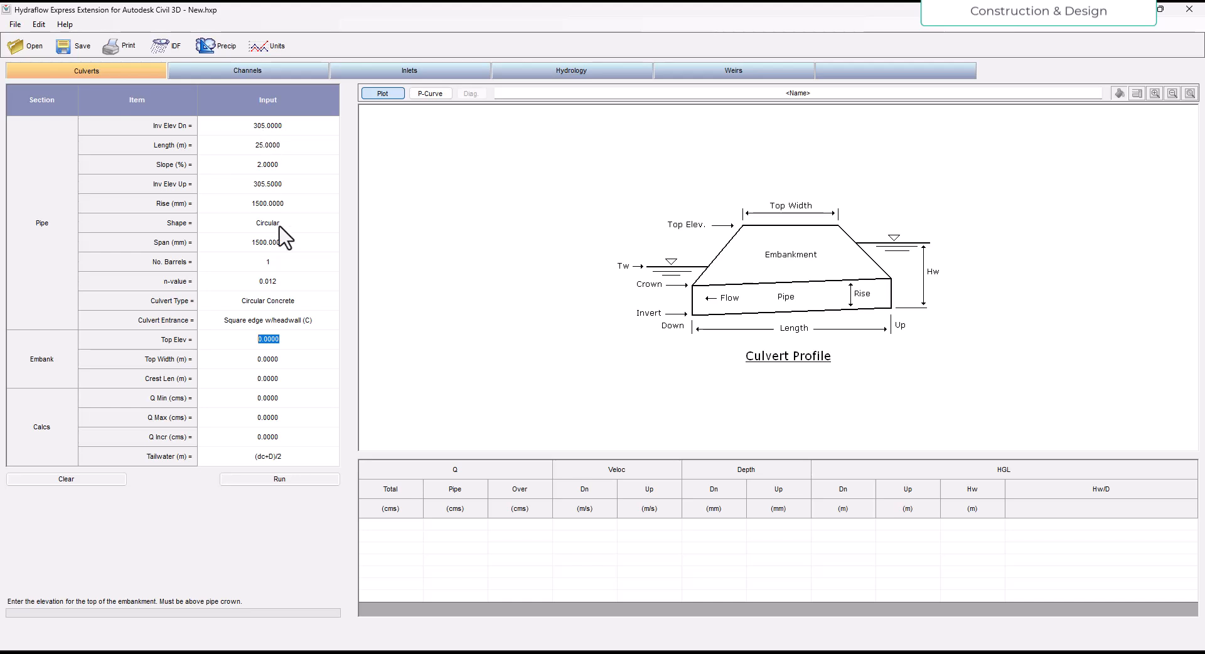
pyautogui.write('308')
pyautogui.press('Return')
# Set the embankment's top width to 15 m.
pyautogui.click(279, 362)
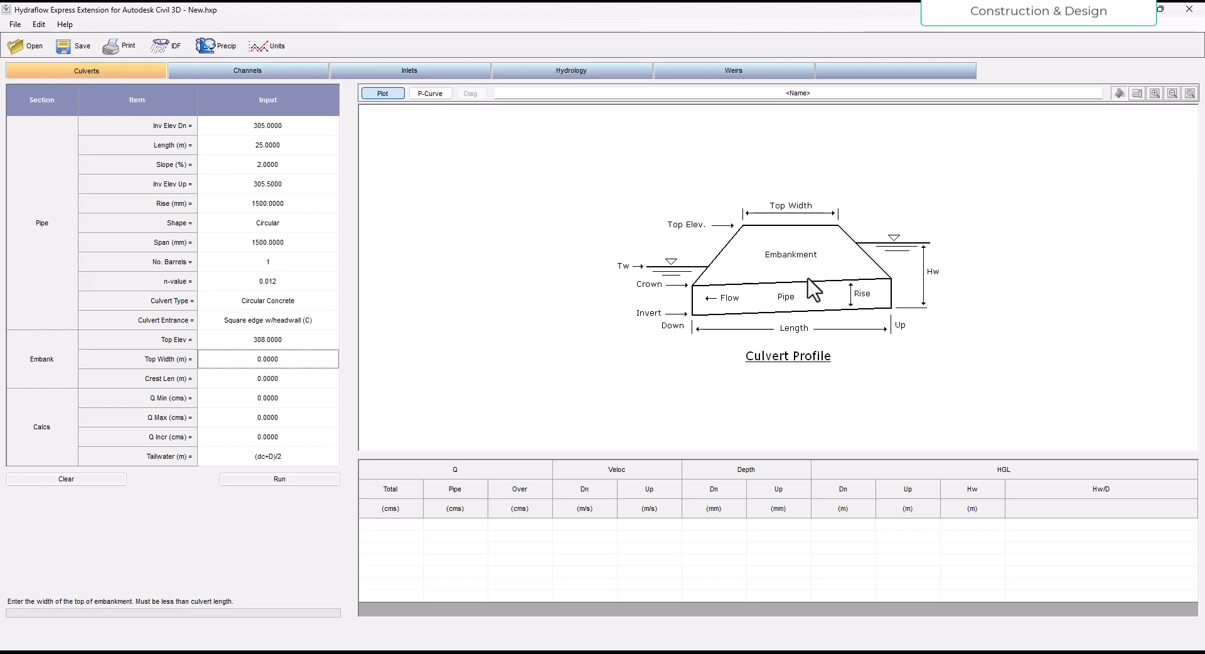
pyautogui.doubleClick(266, 362)
pyautogui.moveTo(281, 361); pyautogui.dragTo(257, 364)
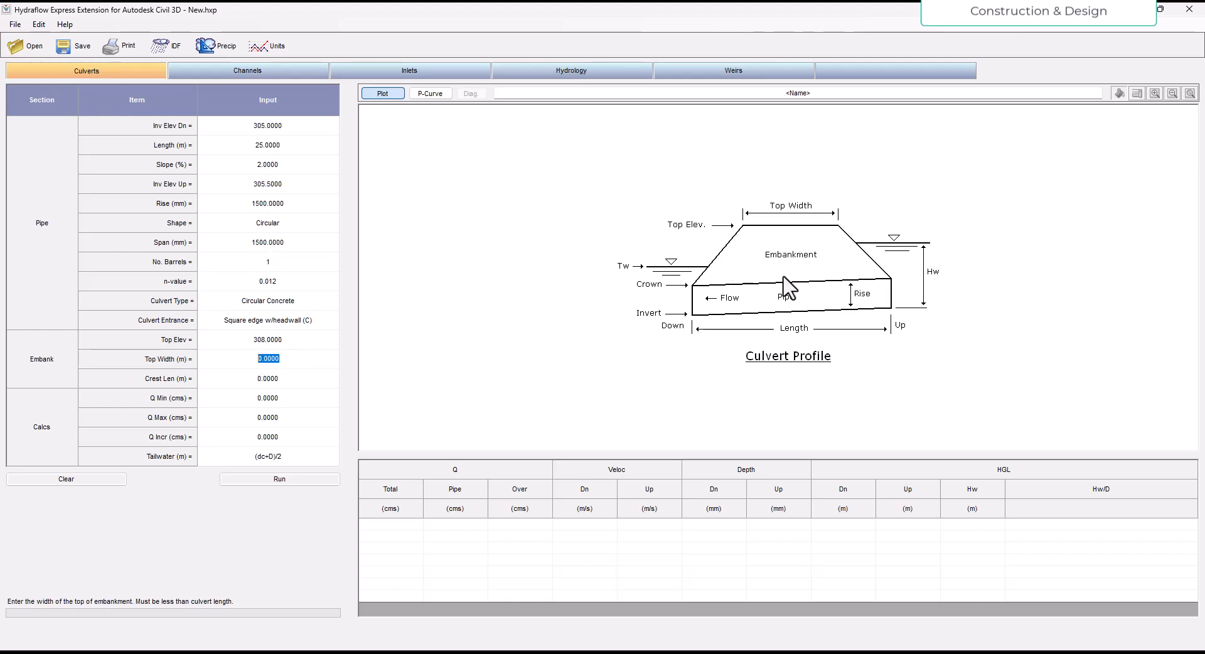
pyautogui.write('15')
pyautogui.press('Return')
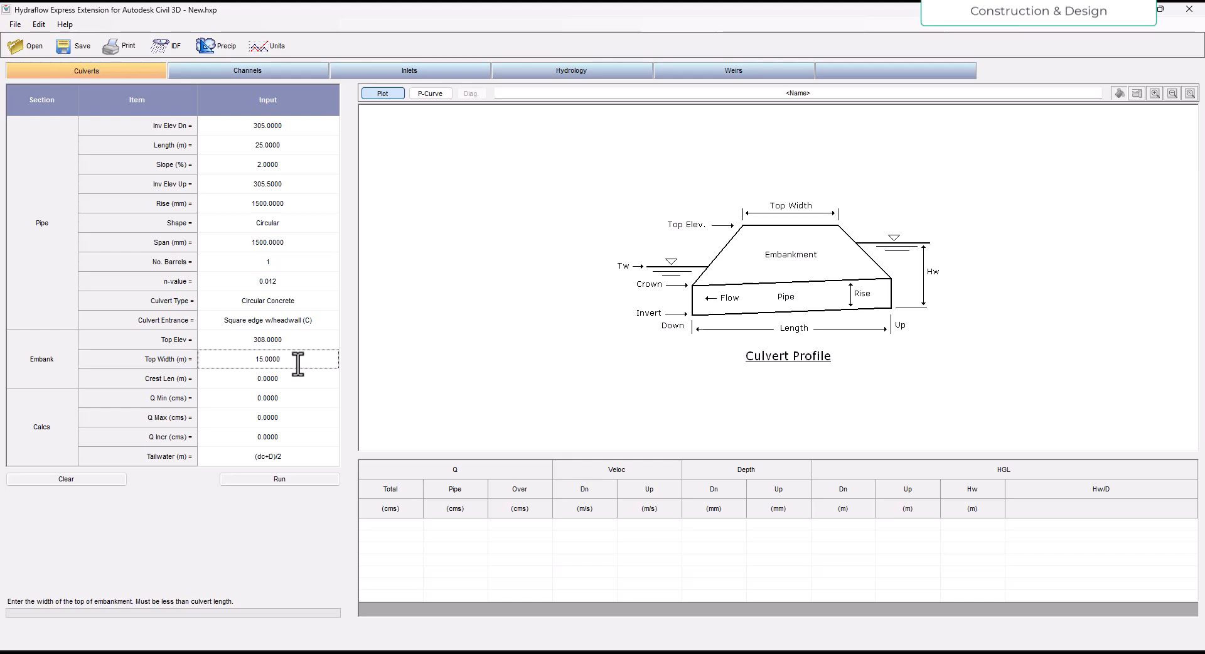
# Set the embankment's crest length to 22 m.
pyautogui.click(267, 380)
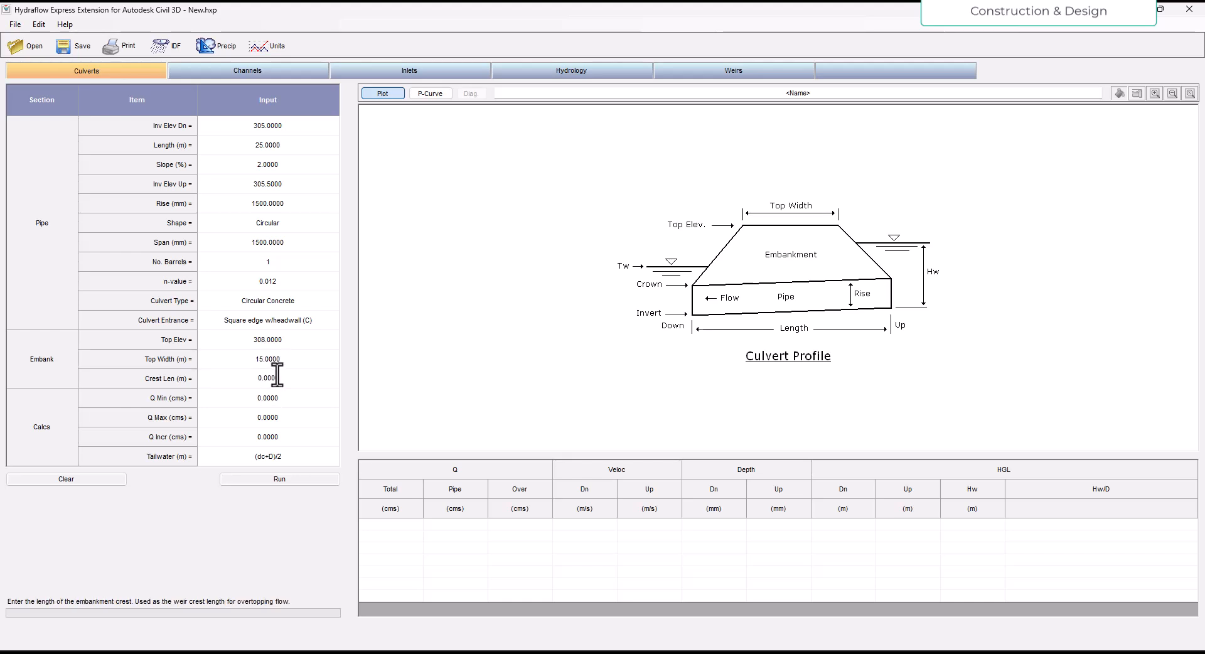
pyautogui.doubleClick(276, 377)
pyautogui.write('22')
pyautogui.press('Return')
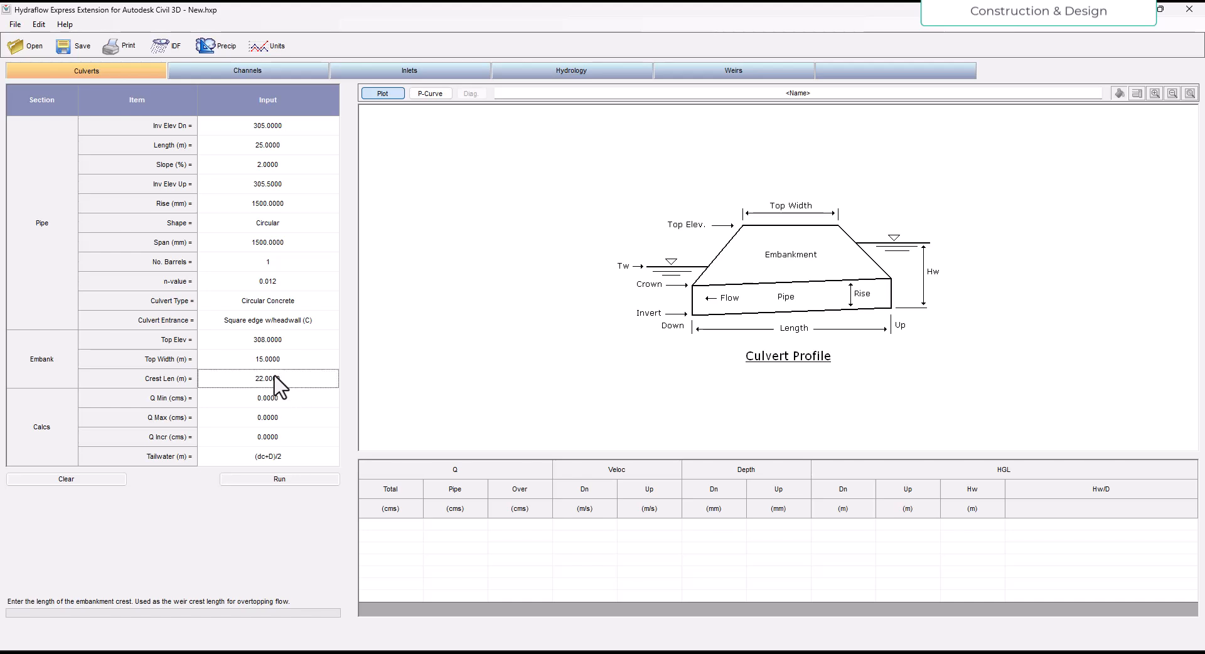
# Change the embankment's crest length to 24 m.
pyautogui.click(275, 378)
pyautogui.click(264, 379)
pyautogui.press('BackSpace')
pyautogui.write('4')
pyautogui.press('Return')
# View the Rational-method hydrology inputs and return to the culvert's minimum flow value.
pyautogui.click(271, 406)
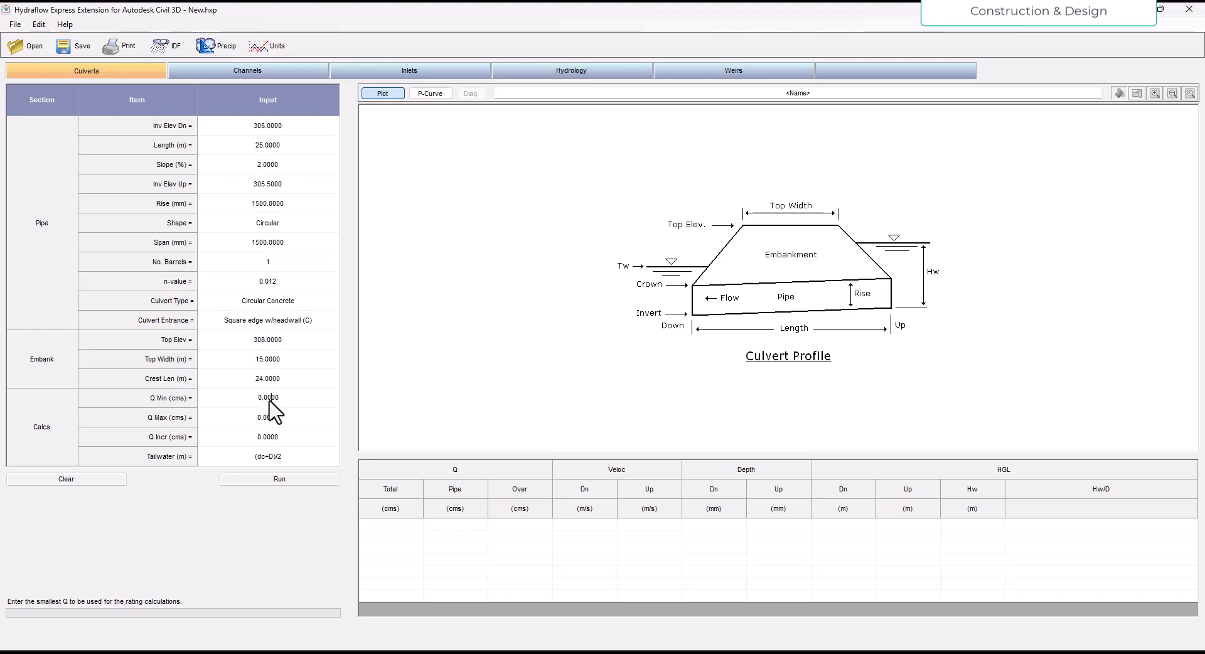
pyautogui.moveTo(278, 398); pyautogui.dragTo(255, 398)
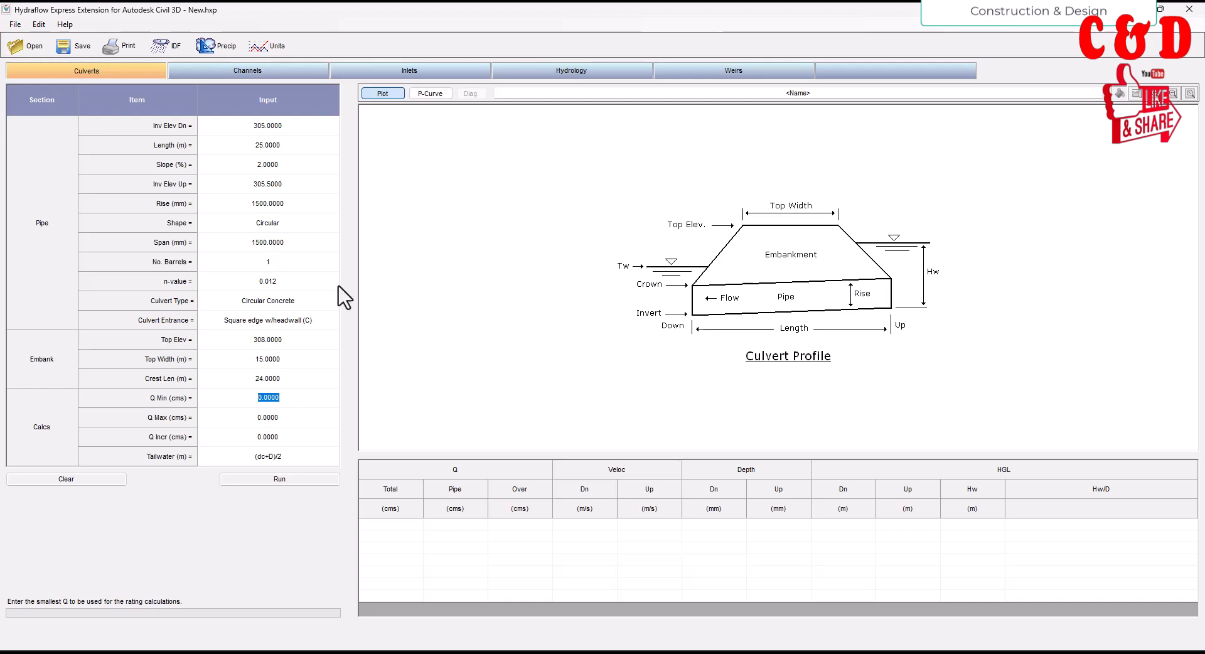
pyautogui.click(581, 71)
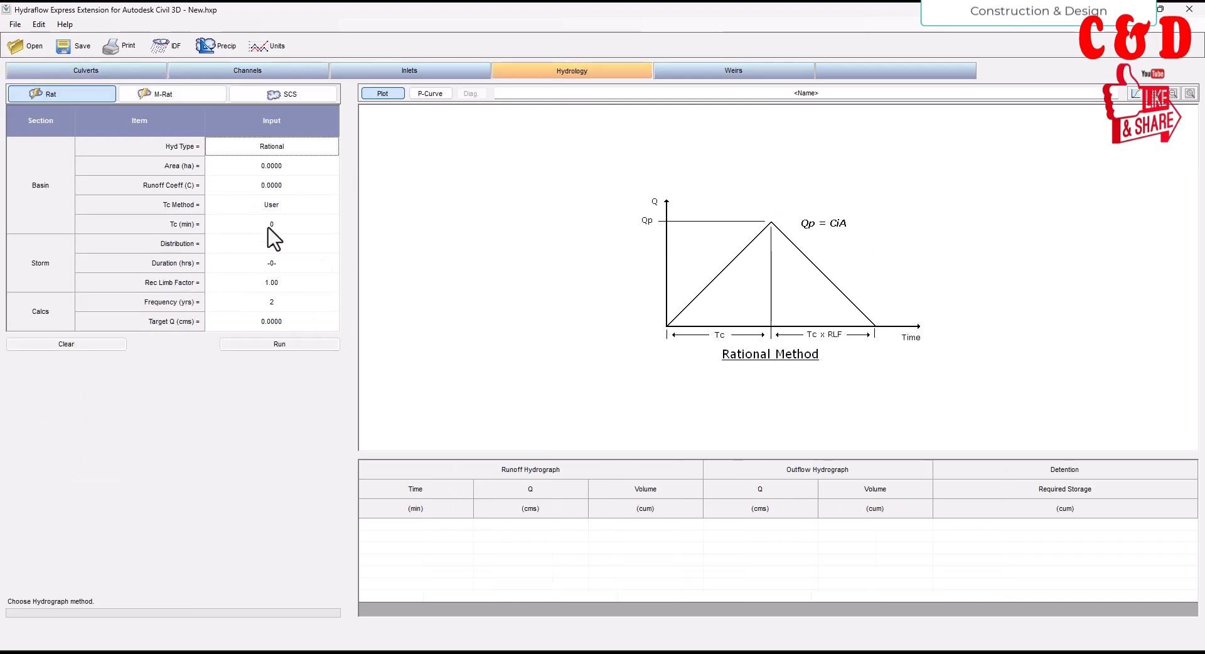
pyautogui.click(98, 72)
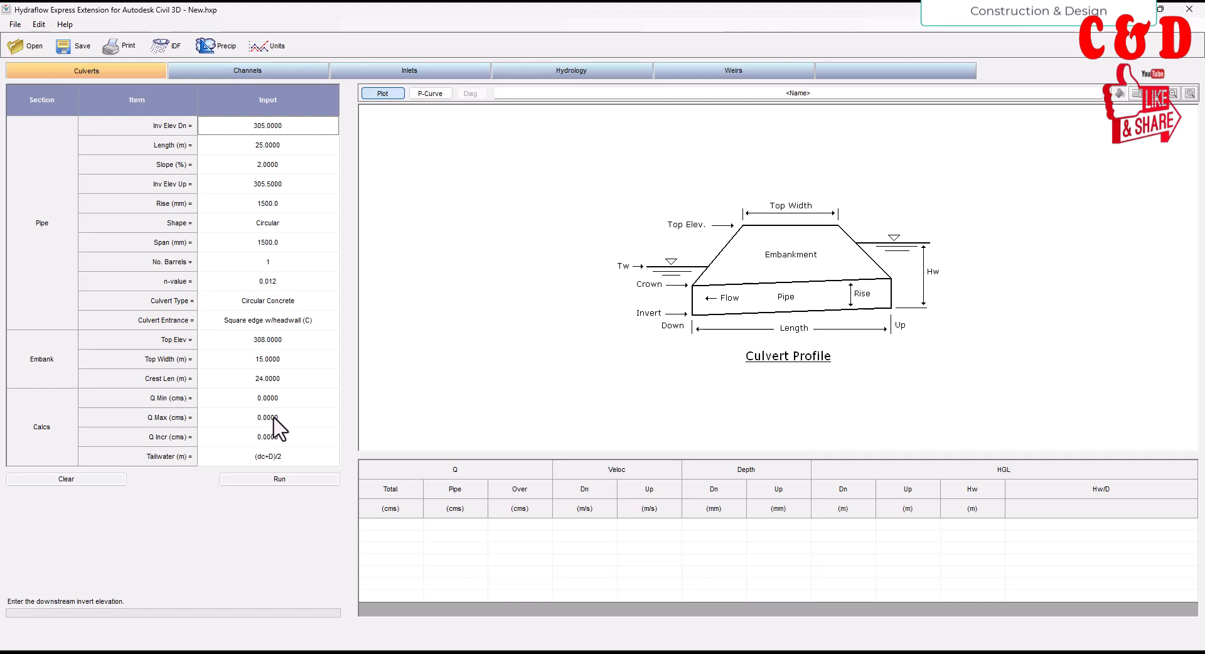
pyautogui.click(277, 398)
pyautogui.click(278, 398)
pyautogui.moveTo(279, 398); pyautogui.dragTo(252, 403)
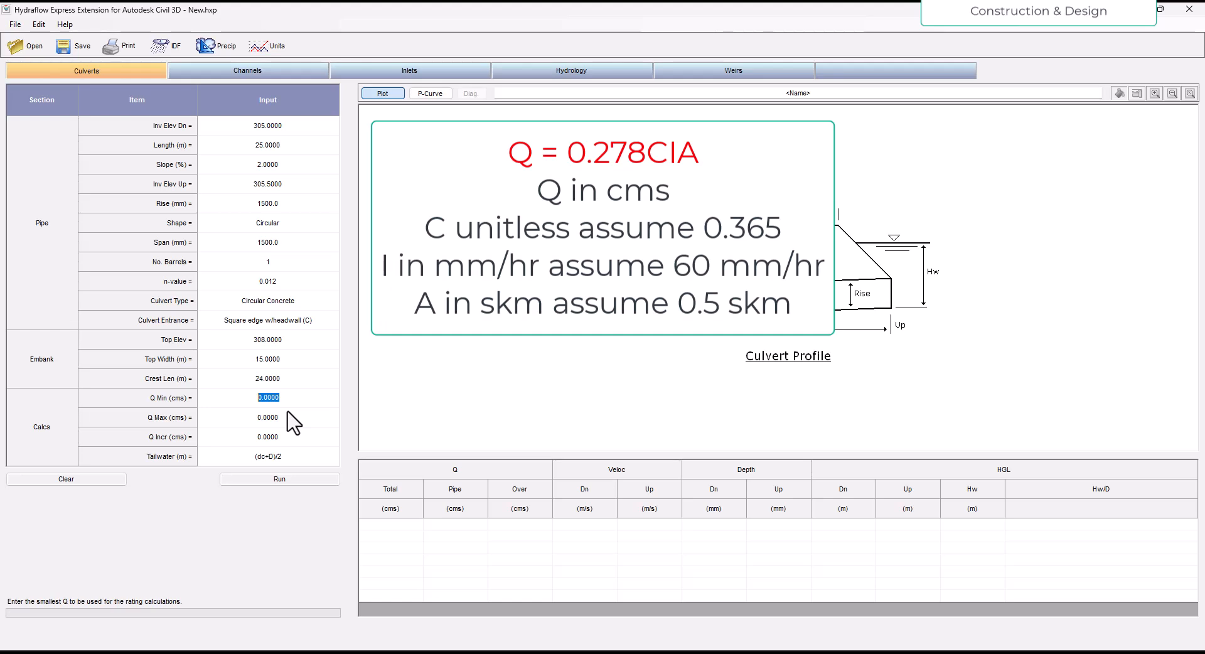
# Set the culvert's maximum flow for the rating calculations to 11 cms.
pyautogui.click(276, 419)
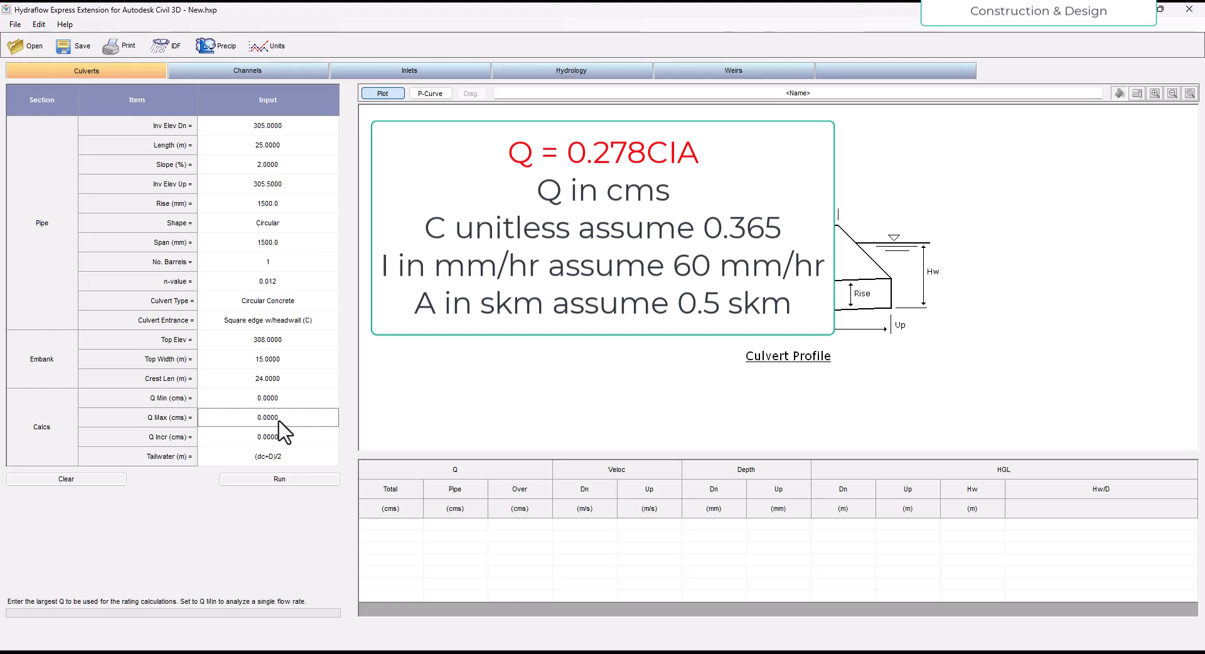
pyautogui.click(259, 416)
pyautogui.moveTo(259, 417); pyautogui.dragTo(300, 416)
pyautogui.write('10')
pyautogui.press('BackSpace')
pyautogui.write('1')
# Set the culvert's minimum flow to 3 cms and its flow increment to 1.0 cms.
pyautogui.click(265, 397)
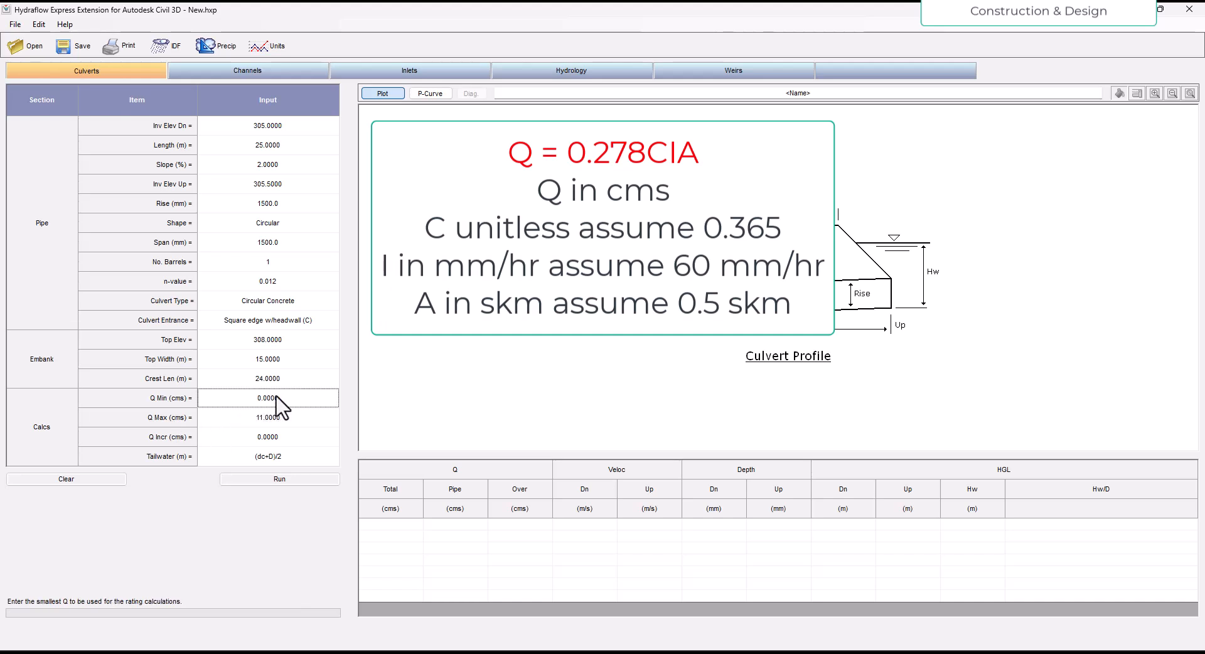
pyautogui.click(276, 398)
pyautogui.moveTo(276, 398); pyautogui.dragTo(261, 403)
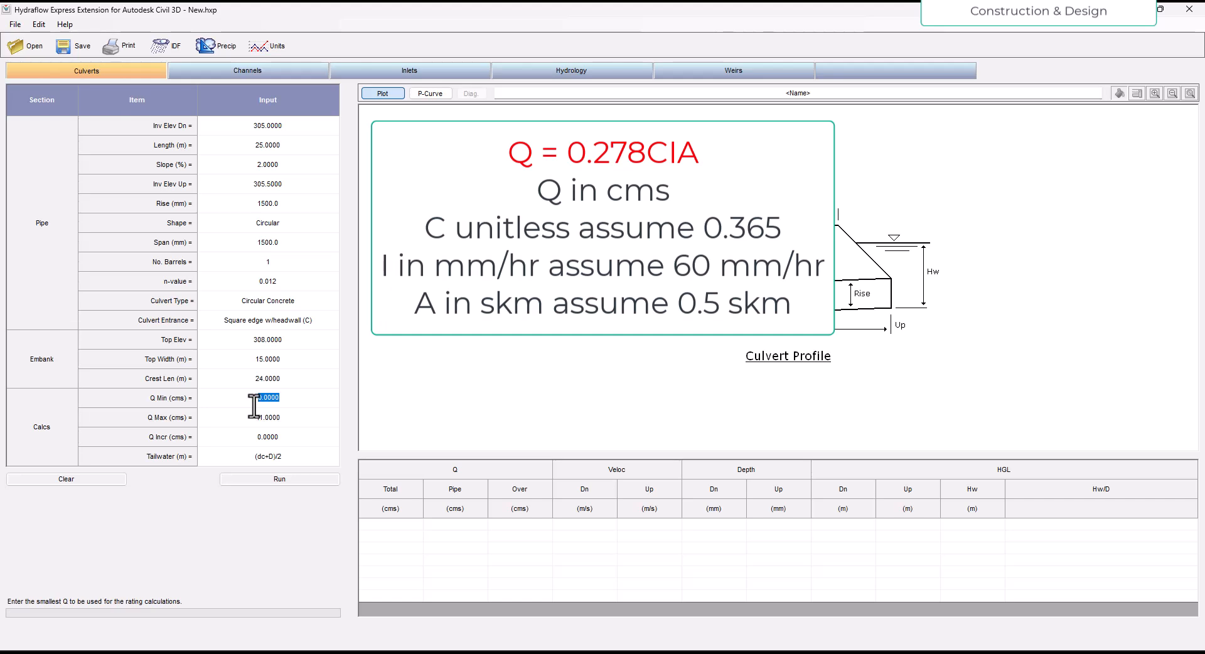
pyautogui.write('3')
pyautogui.press('Return')
pyautogui.click(269, 439)
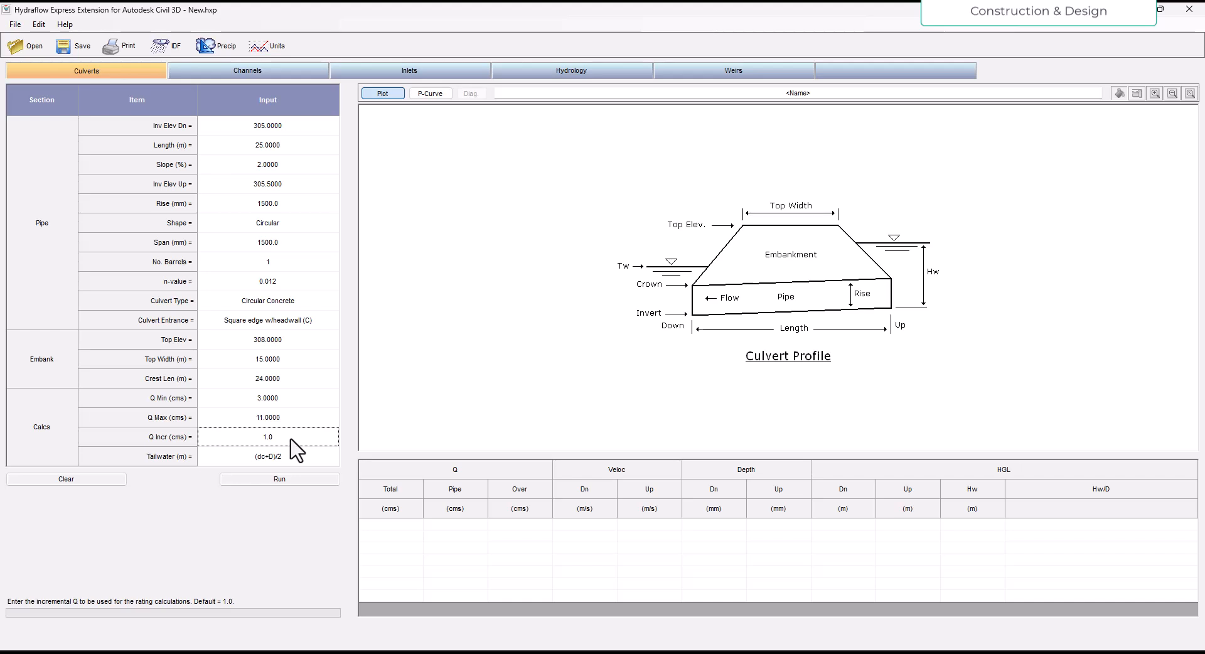
# Set the starting tailwater to Normal and run the single-barrel culvert analysis.
pyautogui.click(281, 454)
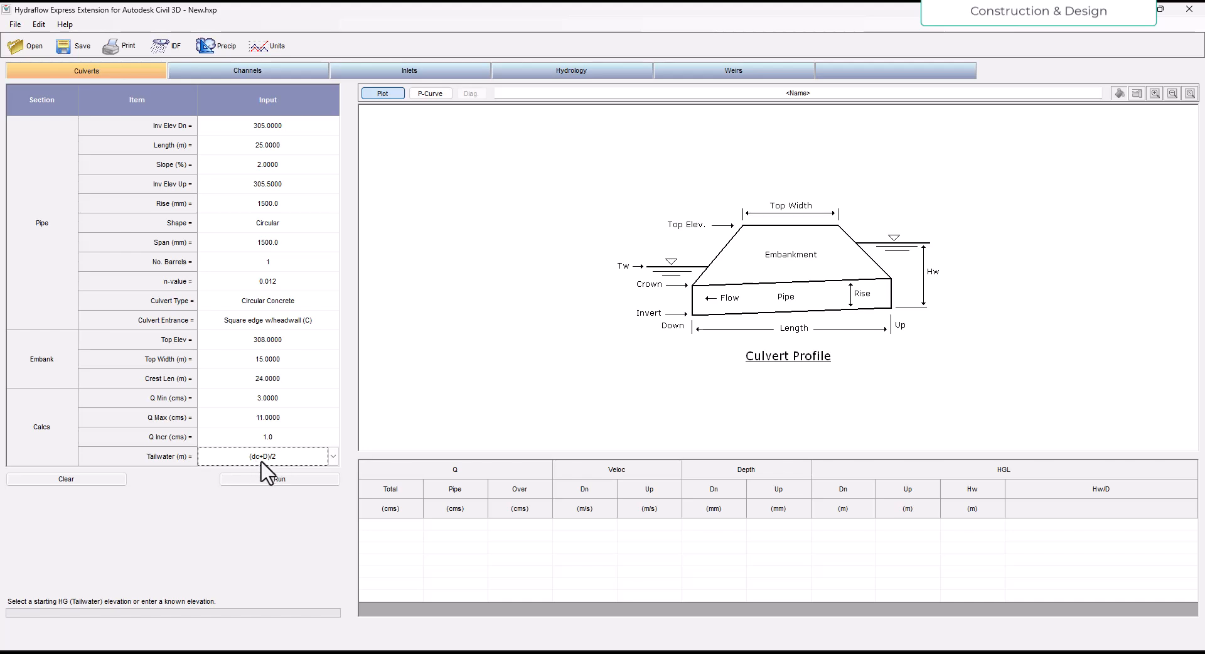
pyautogui.click(332, 459)
pyautogui.click(305, 474)
pyautogui.click(334, 457)
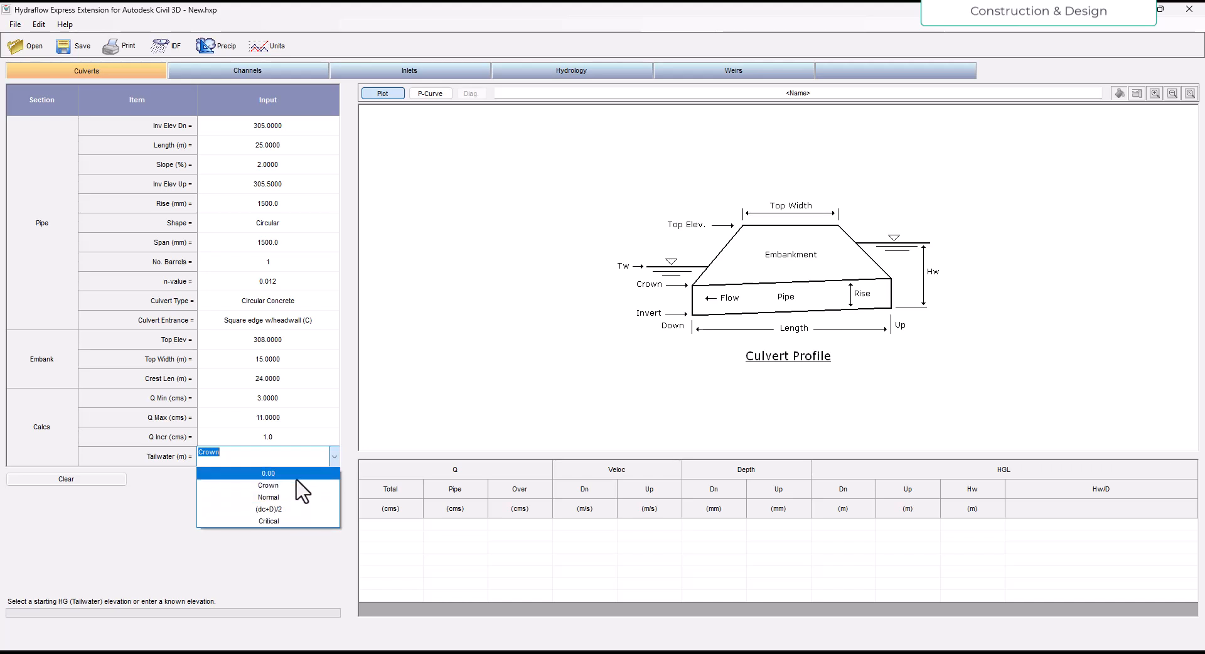
pyautogui.click(306, 497)
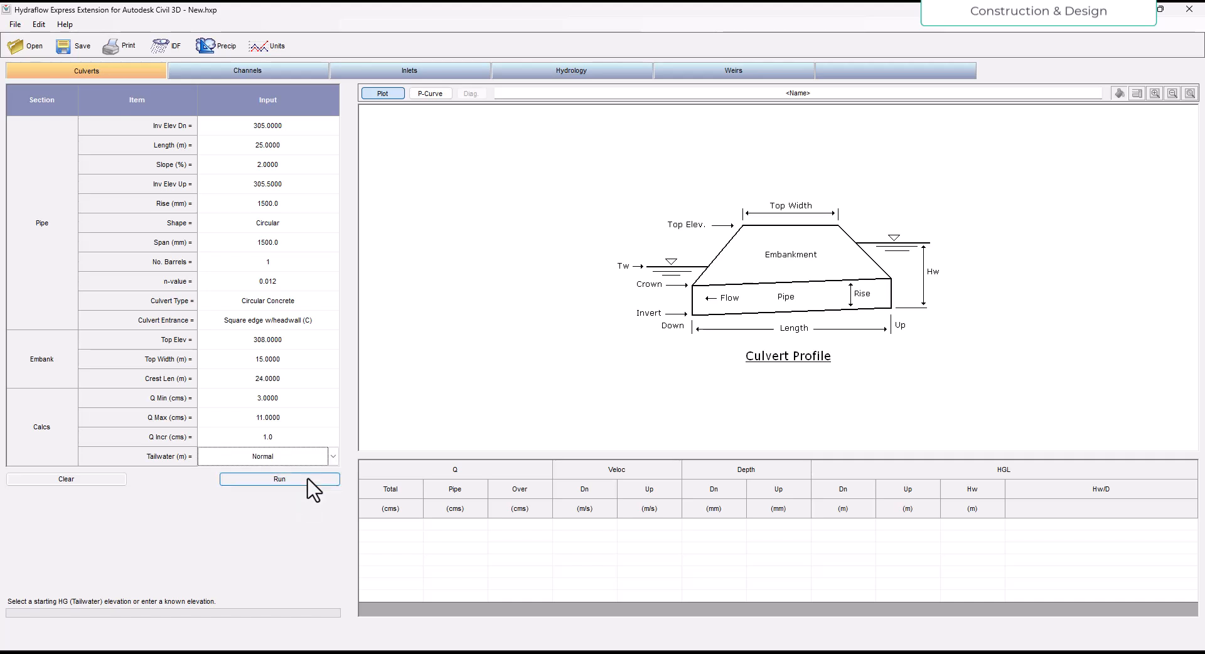
pyautogui.click(290, 480)
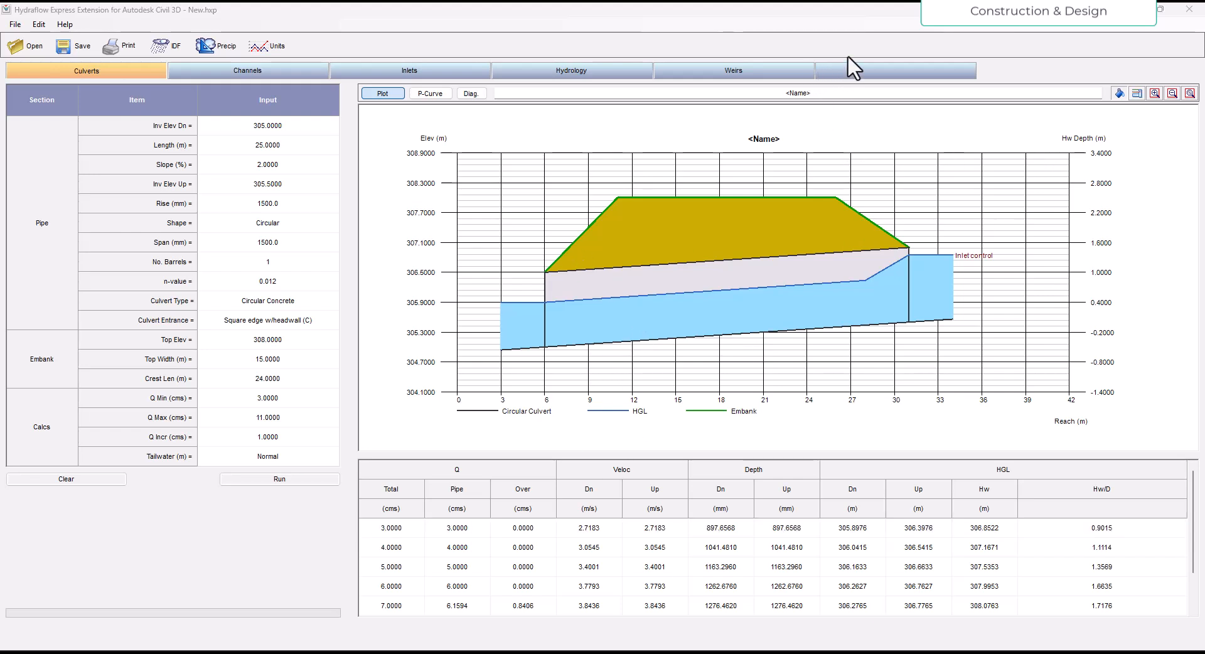
# Compare the reference diagram with the plot and examine the single-barrel water profiles for total flows between 3 and 10 cms.
pyautogui.click(469, 94)
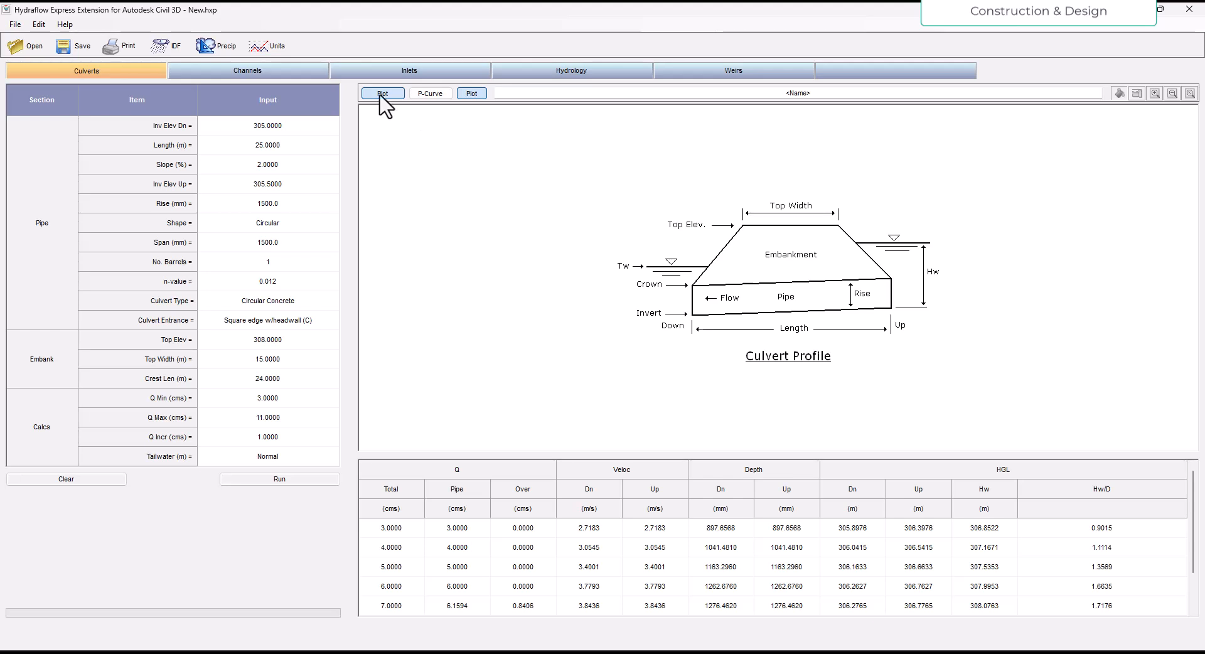
pyautogui.click(467, 96)
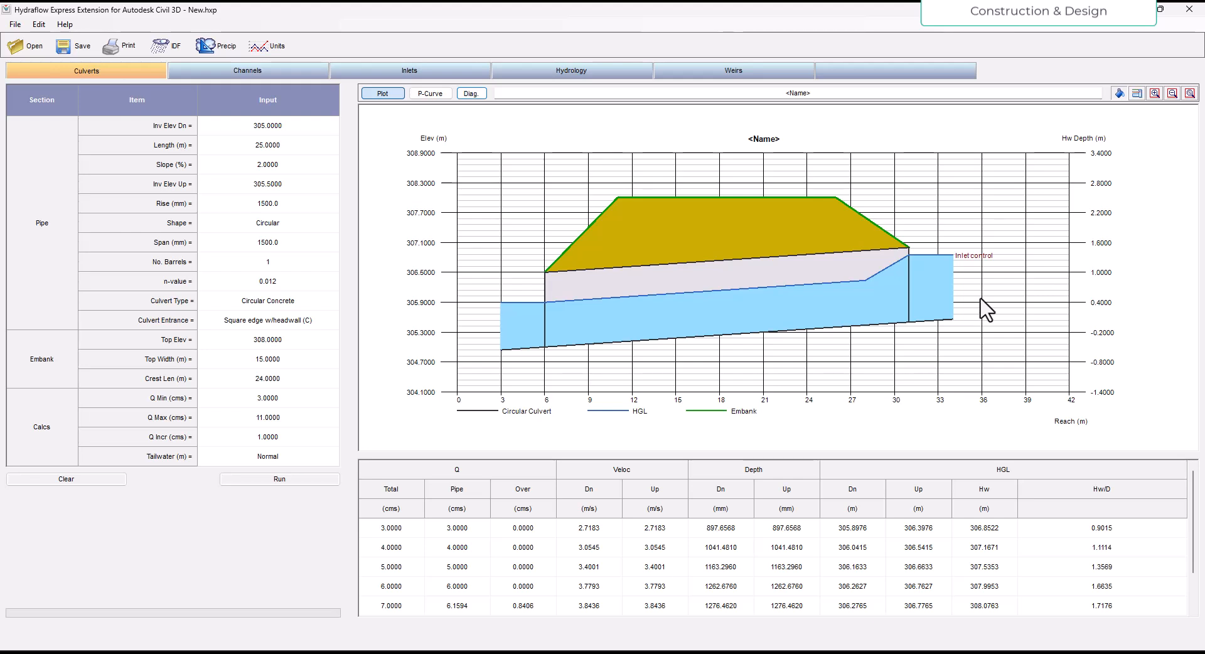
pyautogui.click(392, 527)
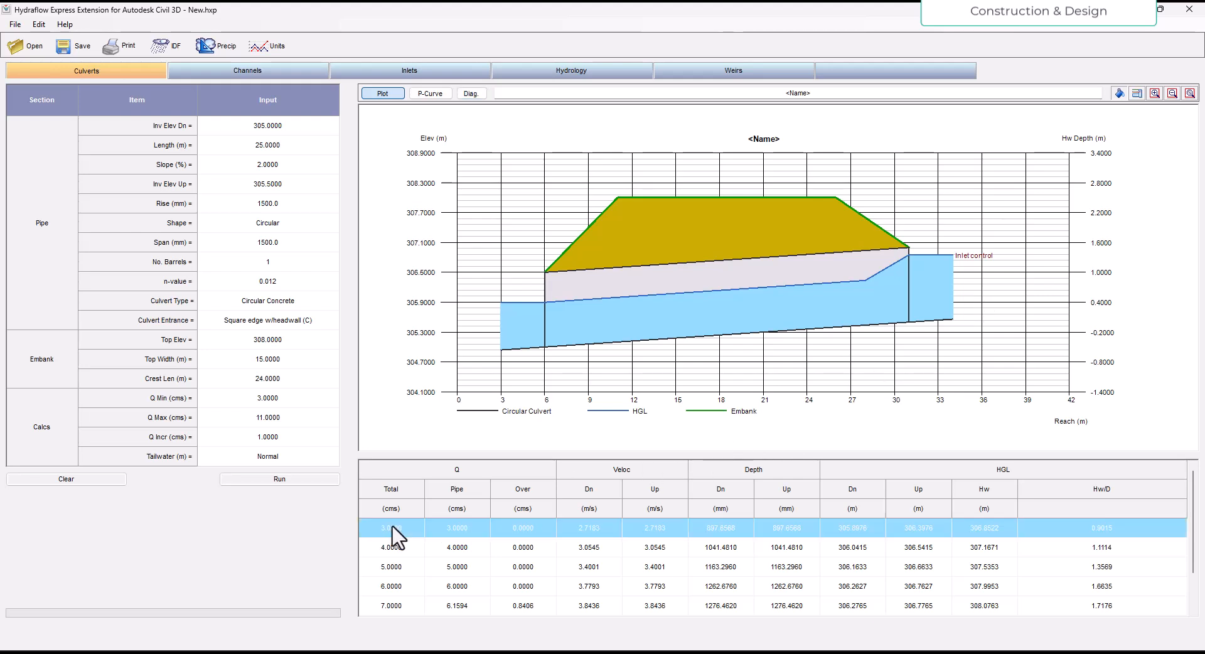
pyautogui.click(401, 547)
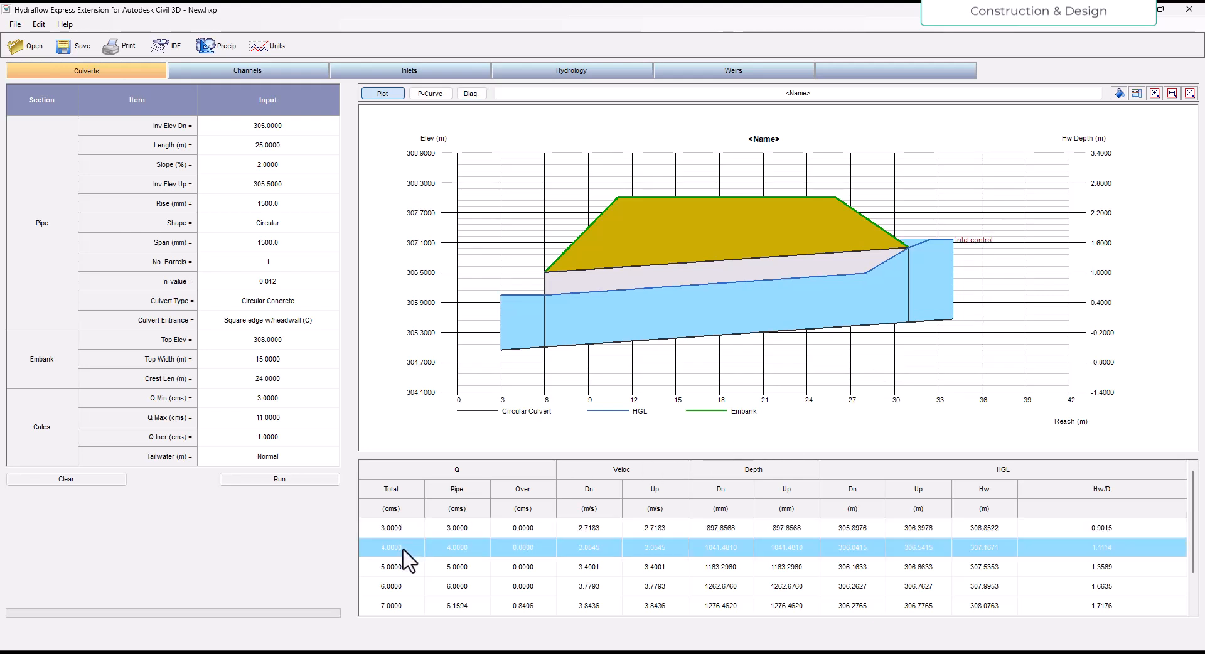
pyautogui.click(414, 567)
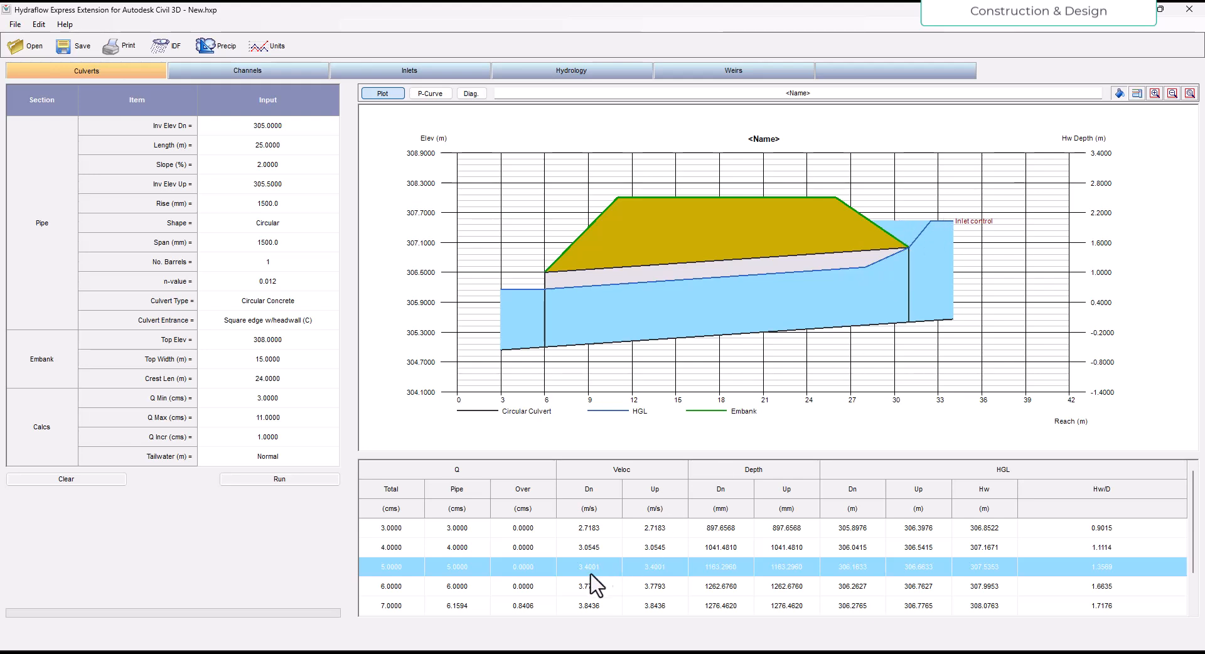
pyautogui.scroll(-1, 574, 572)
pyautogui.click(388, 556)
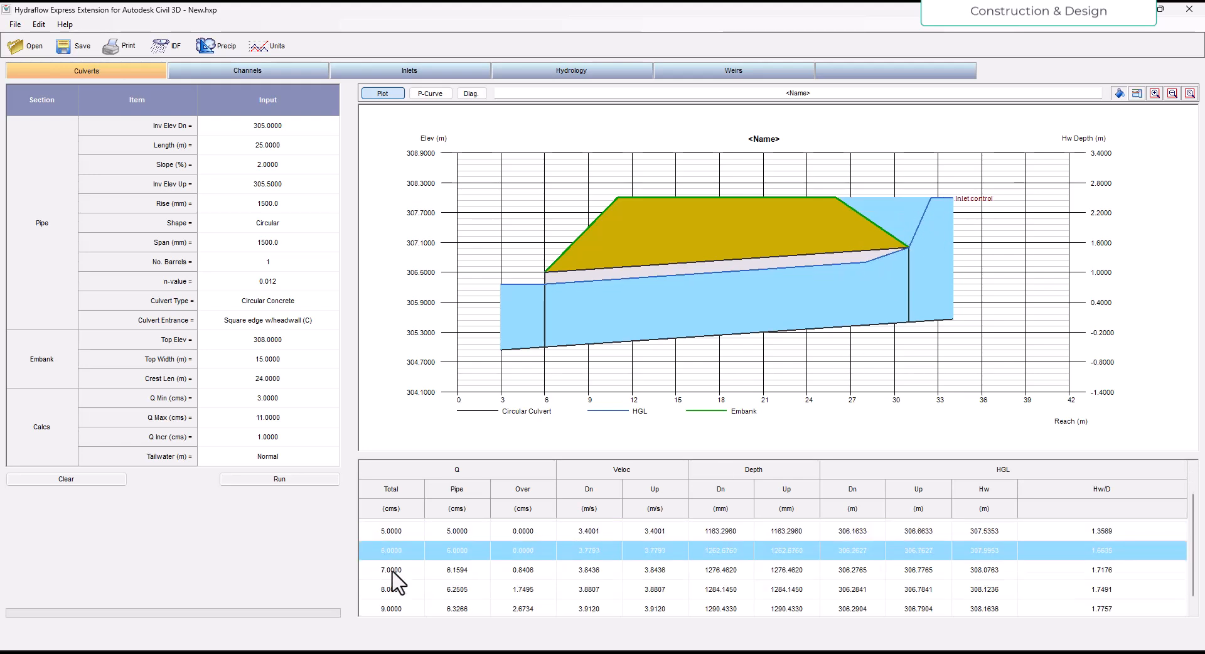
pyautogui.click(392, 571)
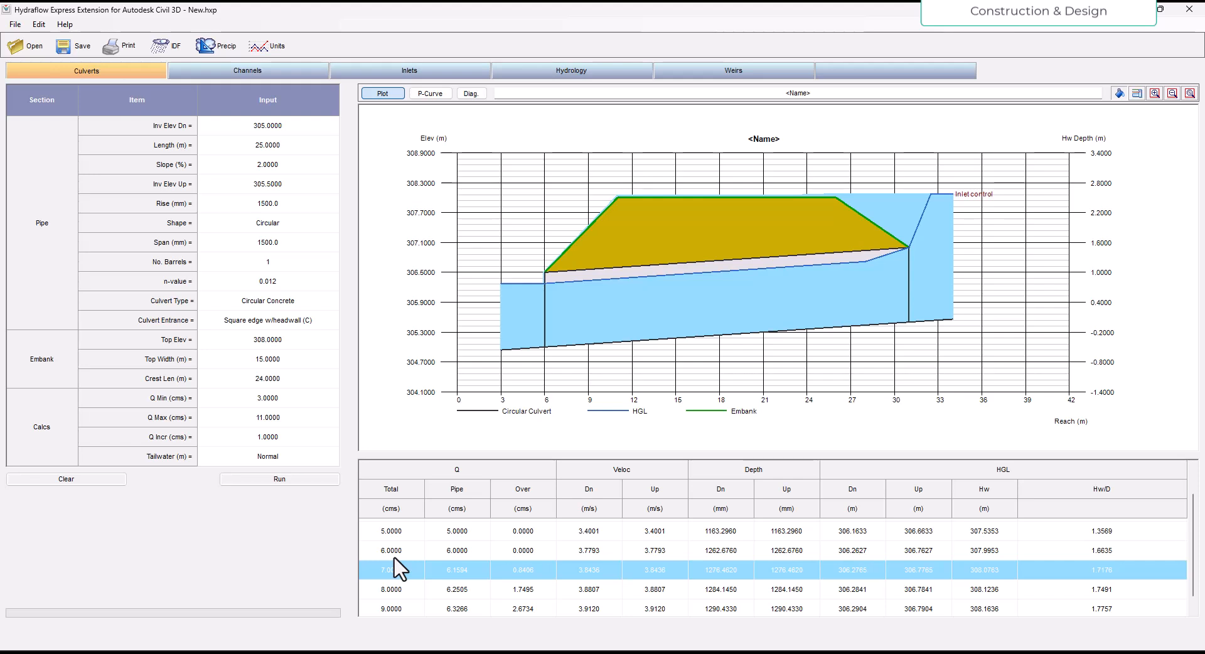
pyautogui.click(407, 555)
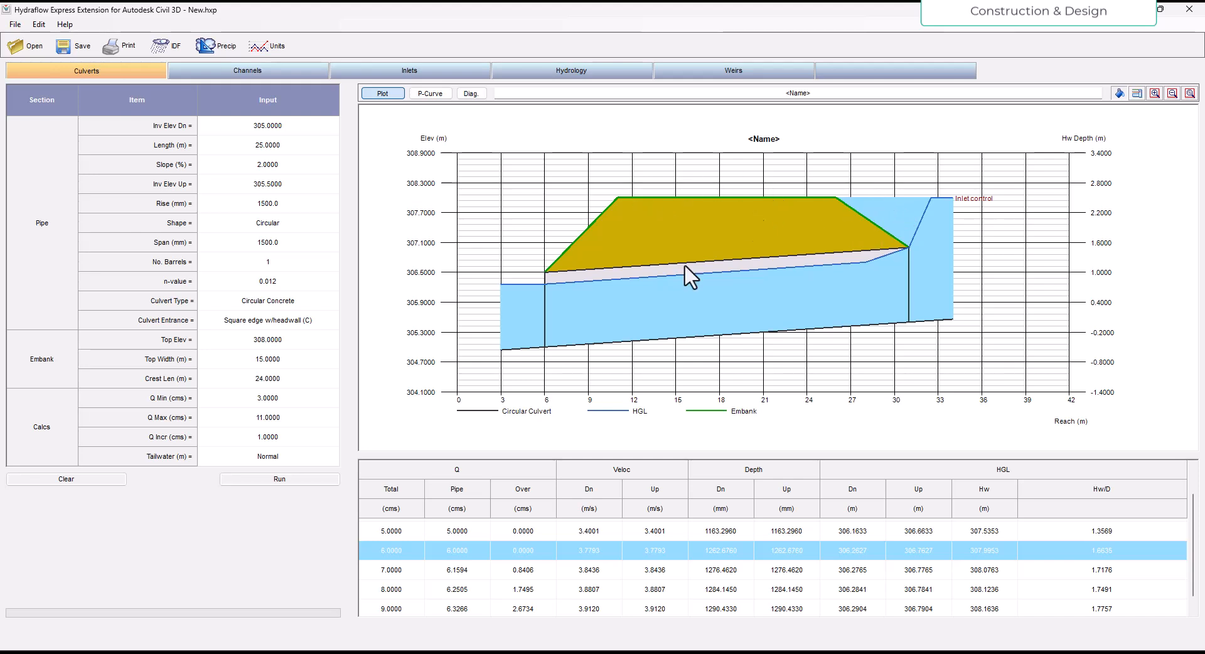
pyautogui.click(402, 610)
pyautogui.scroll(-1, 417, 581)
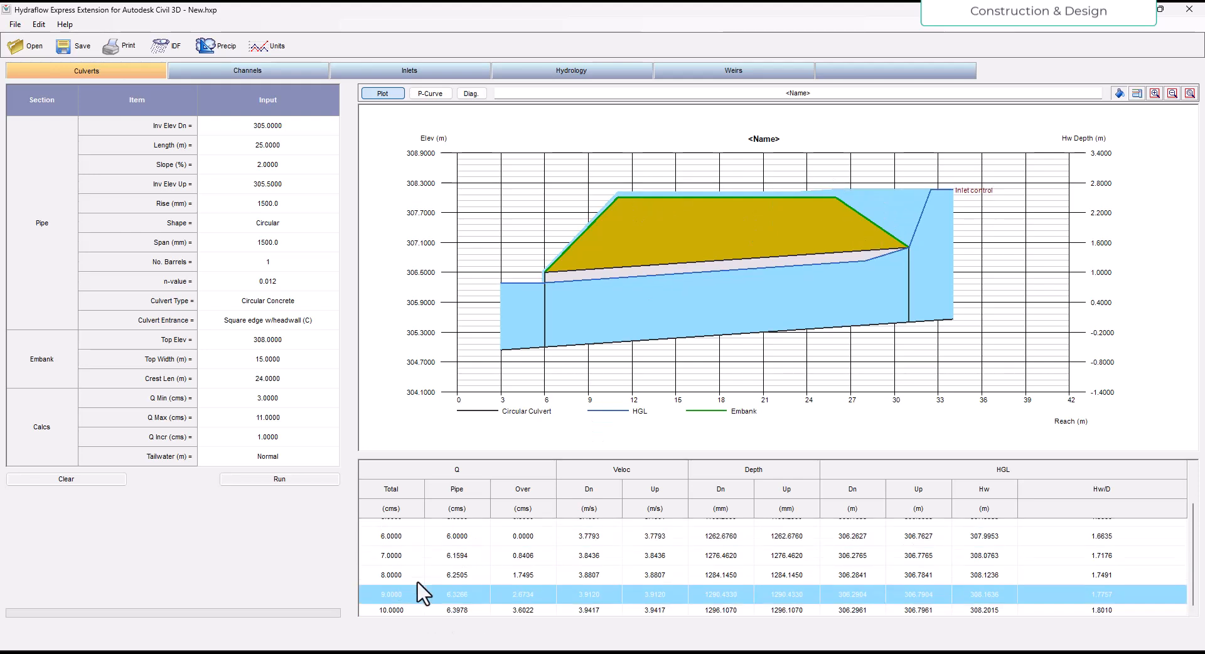
pyautogui.click(407, 610)
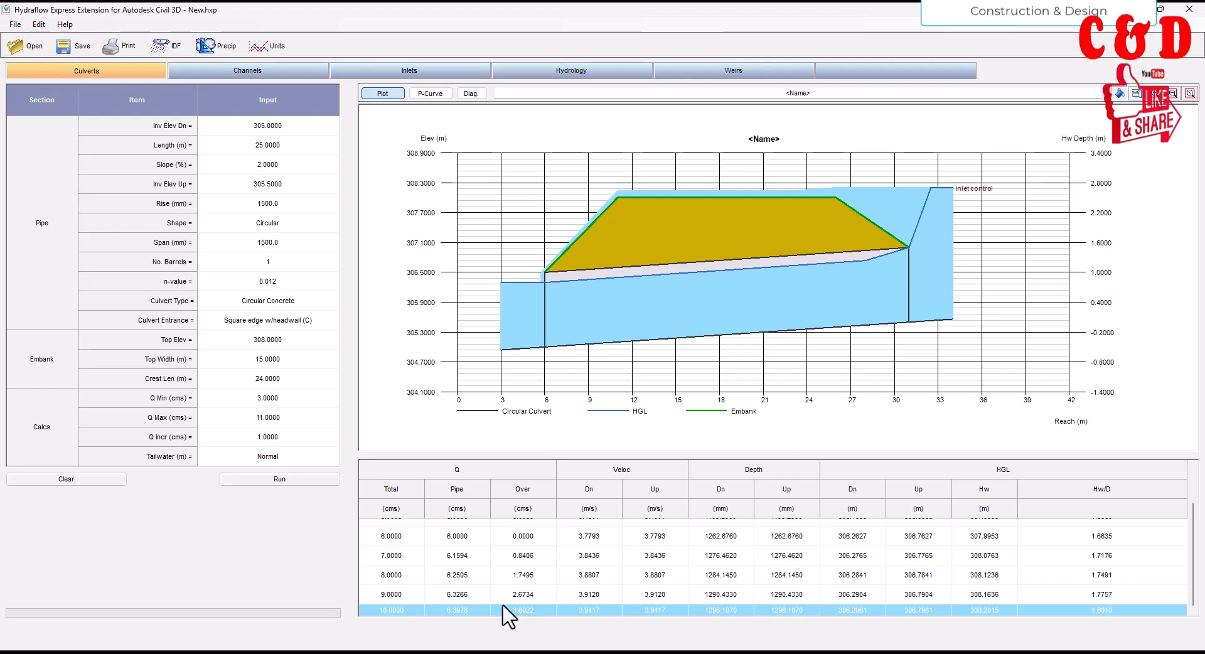
pyautogui.scroll(3, 434, 583)
pyautogui.click(409, 587)
pyautogui.click(405, 568)
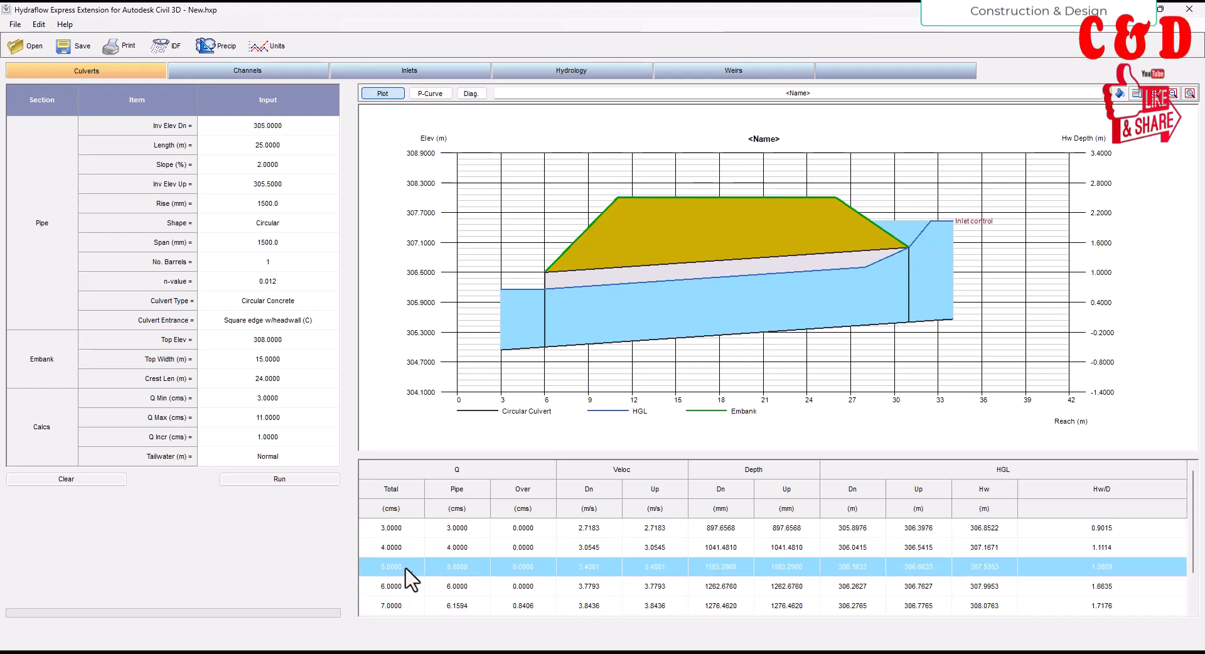
# Set the number of barrels to 2 and rerun the culvert analysis.
pyautogui.click(263, 244)
pyautogui.click(270, 263)
pyautogui.click(334, 262)
pyautogui.click(311, 290)
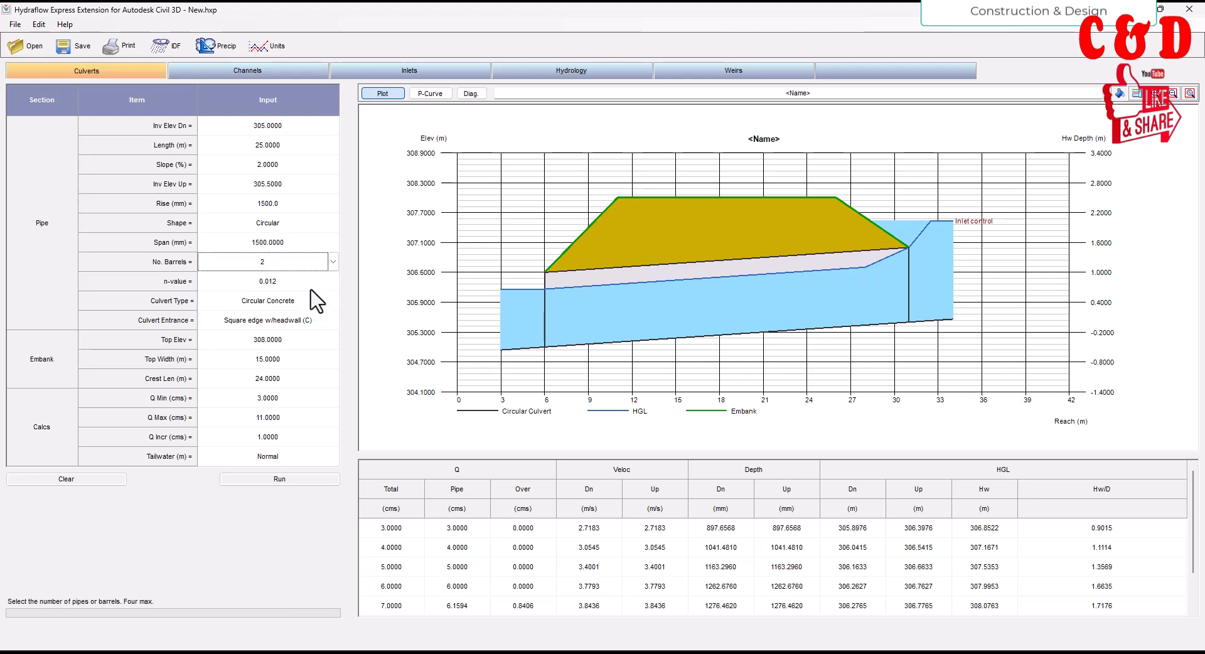
pyautogui.click(279, 480)
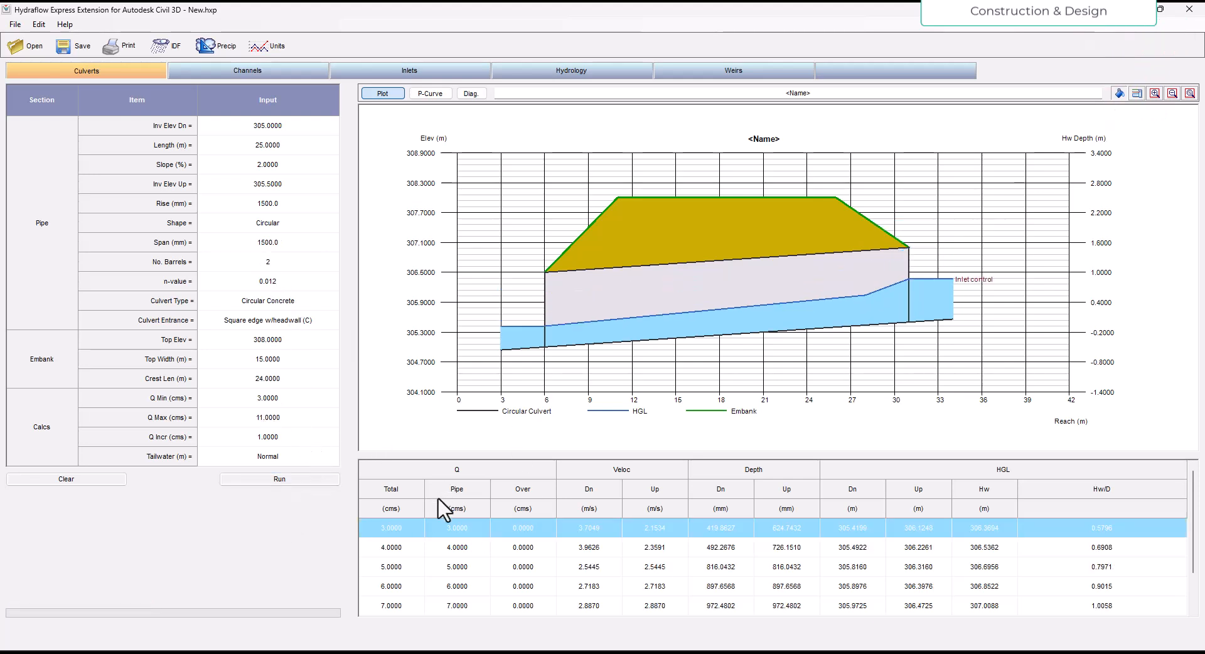
# Examine the two-barrel water profiles and headwater results for total flows between 4 and 10 cms.
pyautogui.click(402, 552)
pyautogui.scroll(-1, 439, 589)
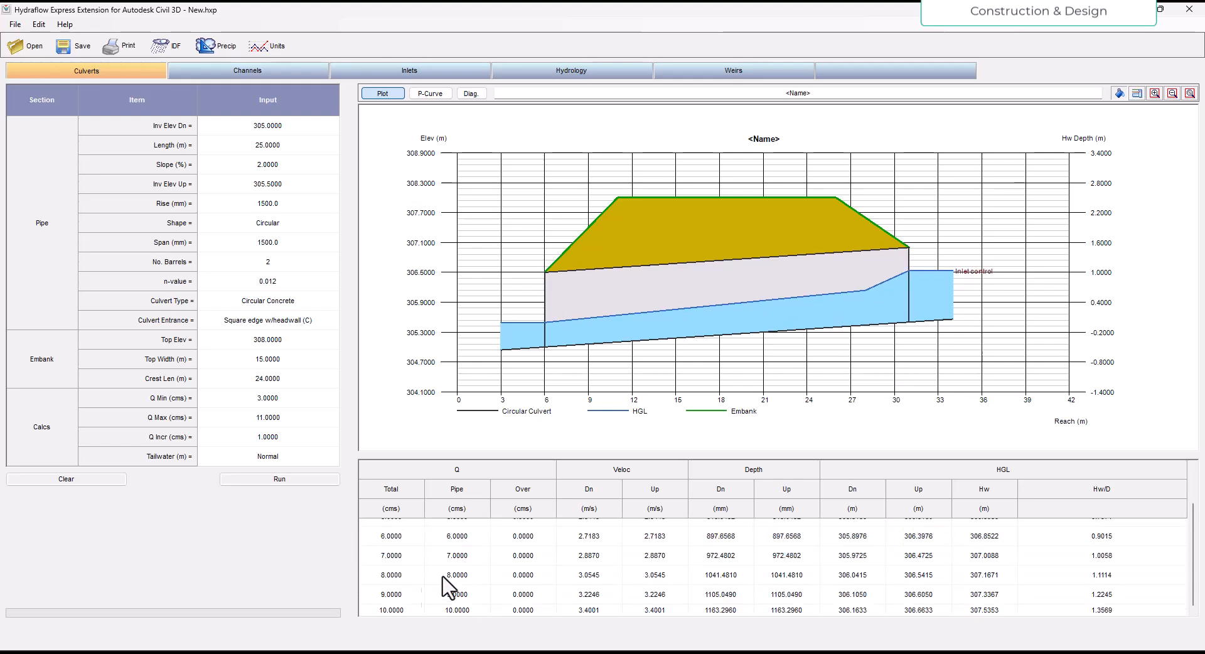
pyautogui.click(394, 611)
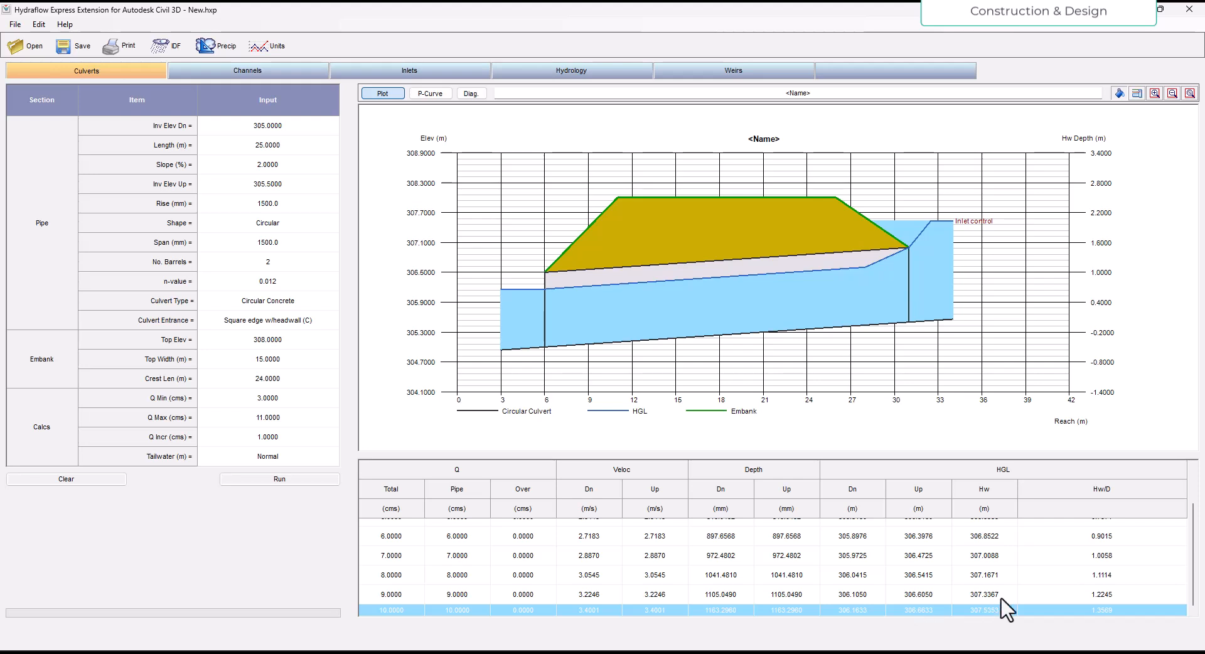
pyautogui.scroll(1, 1042, 592)
pyautogui.scroll(-1, 1042, 593)
pyautogui.click(399, 595)
pyautogui.click(405, 610)
pyautogui.click(406, 597)
pyautogui.click(402, 576)
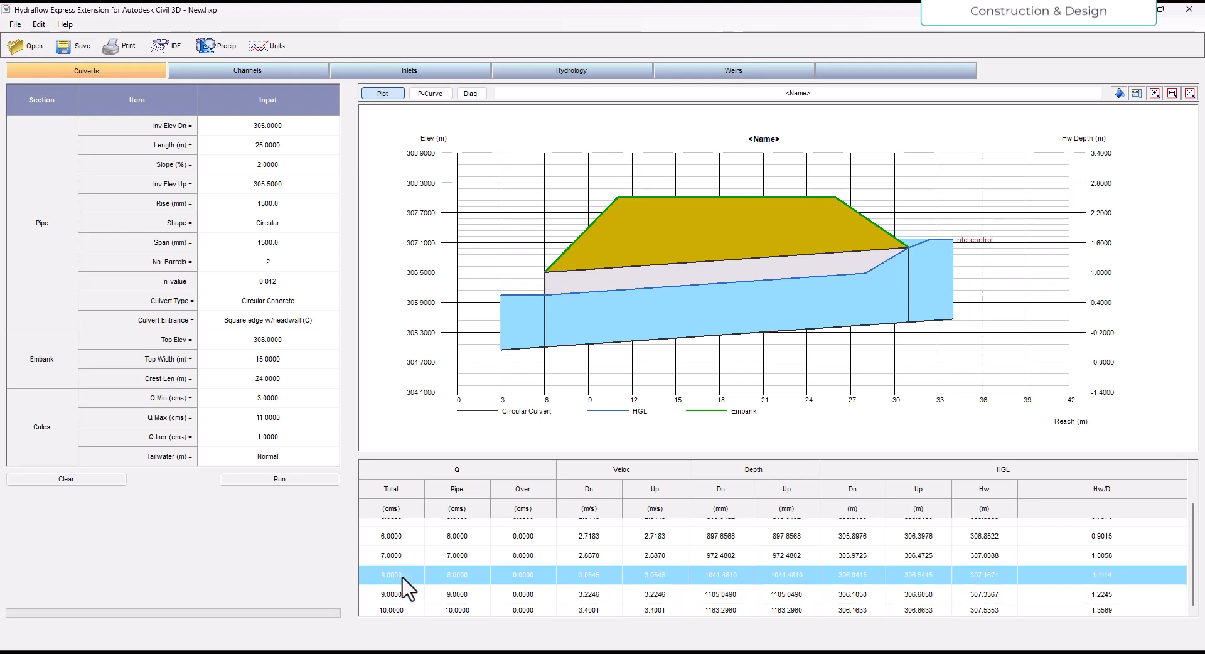
pyautogui.click(404, 556)
pyautogui.click(404, 537)
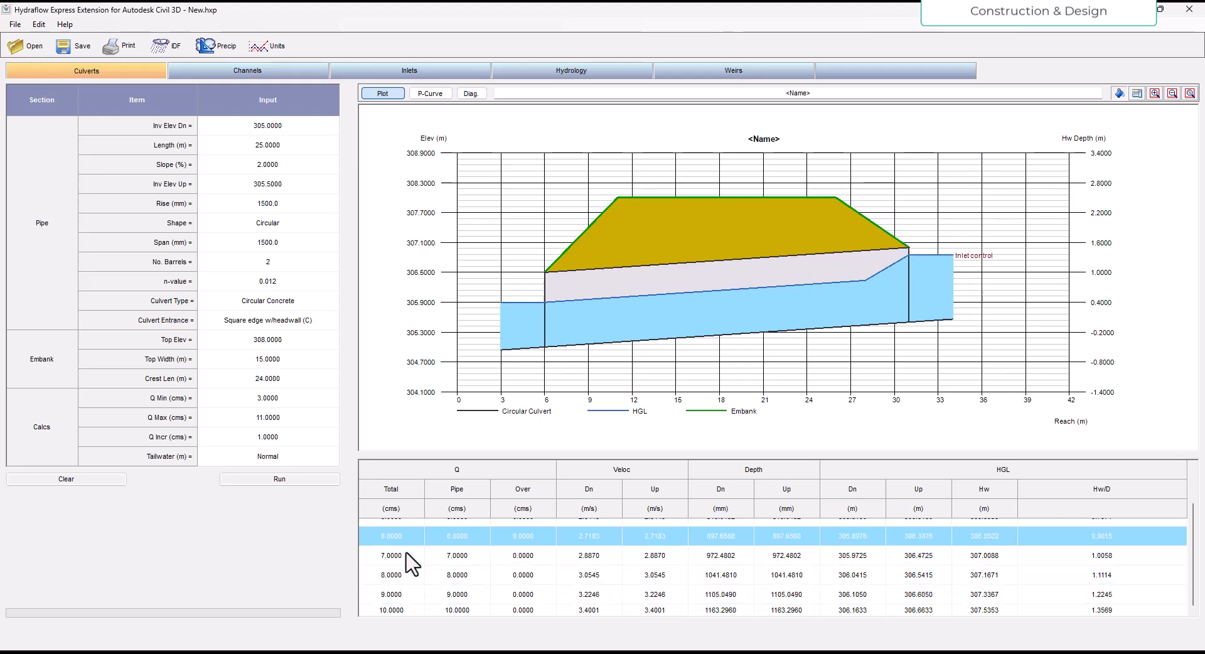
pyautogui.scroll(1, 414, 604)
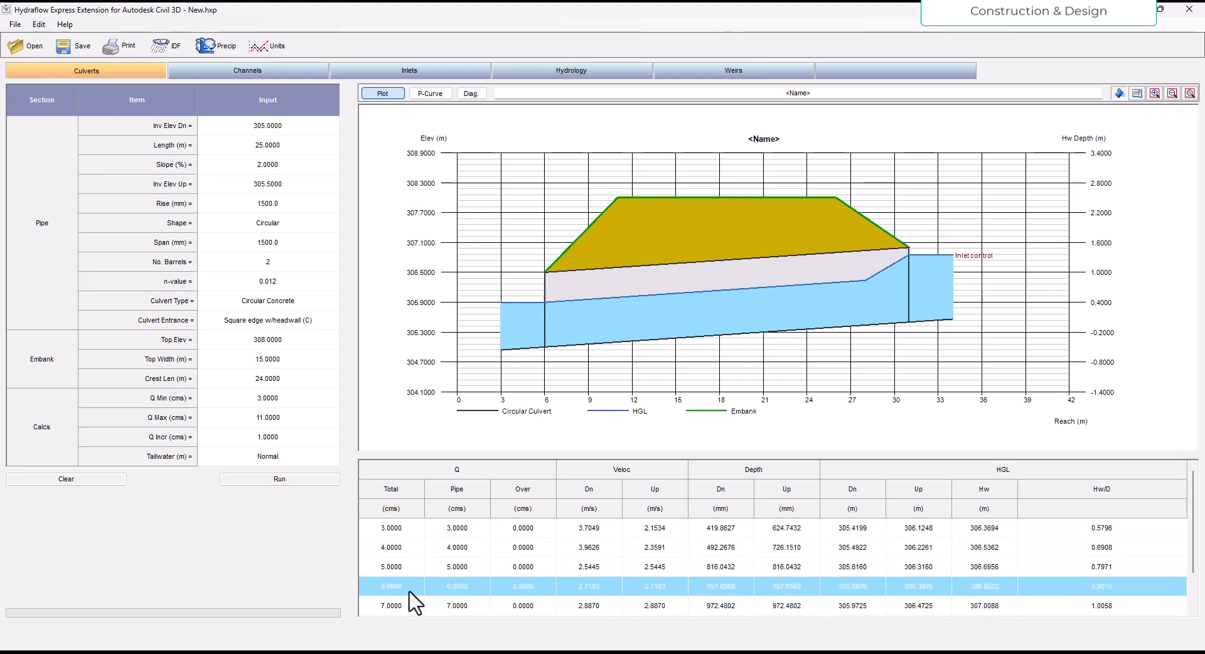
# Change the pipe shape to Box with Flared Wingwalls and a 30D to 75D wingwall flares entrance, and rerun the analysis.
pyautogui.click(329, 228)
pyautogui.click(333, 223)
pyautogui.click(317, 251)
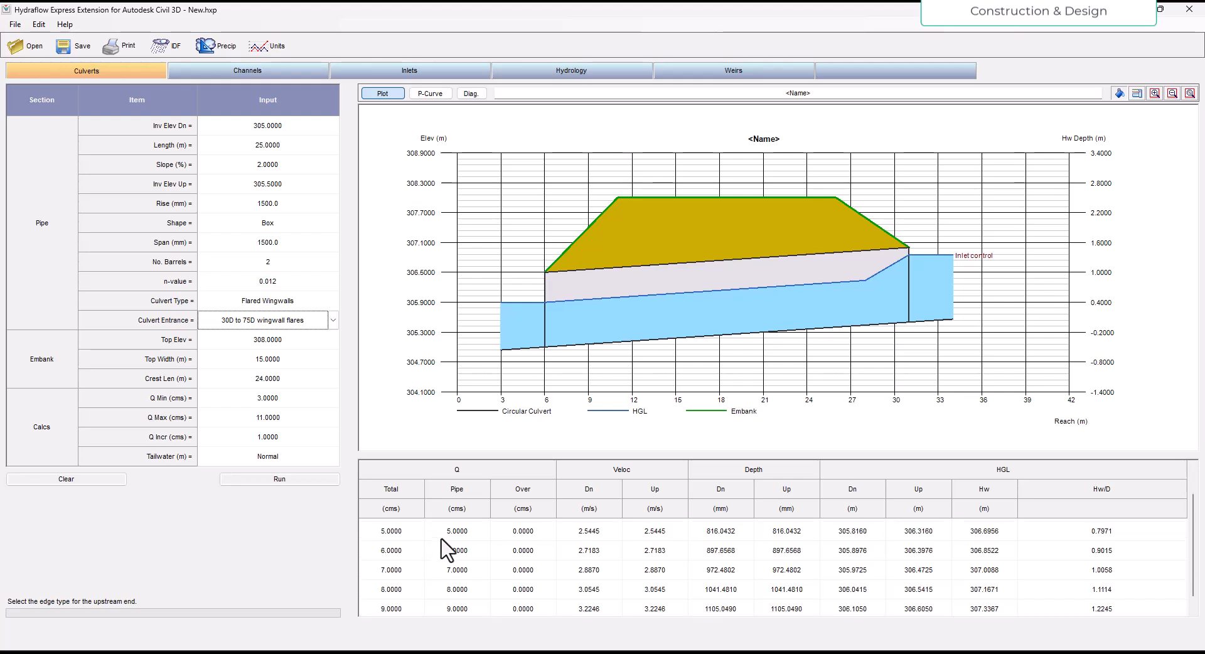
pyautogui.click(290, 482)
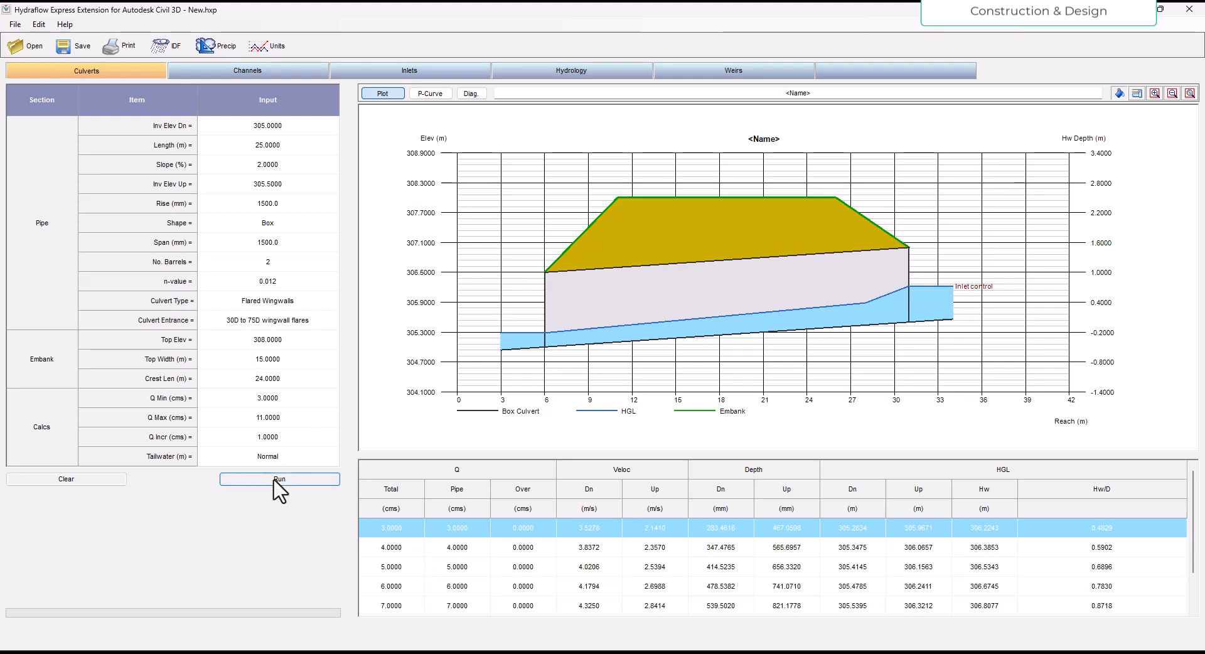
# Examine the two-barrel box culvert's water profiles for total flows of 4, 7, 8 and 10 cms.
pyautogui.click(412, 548)
pyautogui.scroll(-2, 452, 565)
pyautogui.click(399, 558)
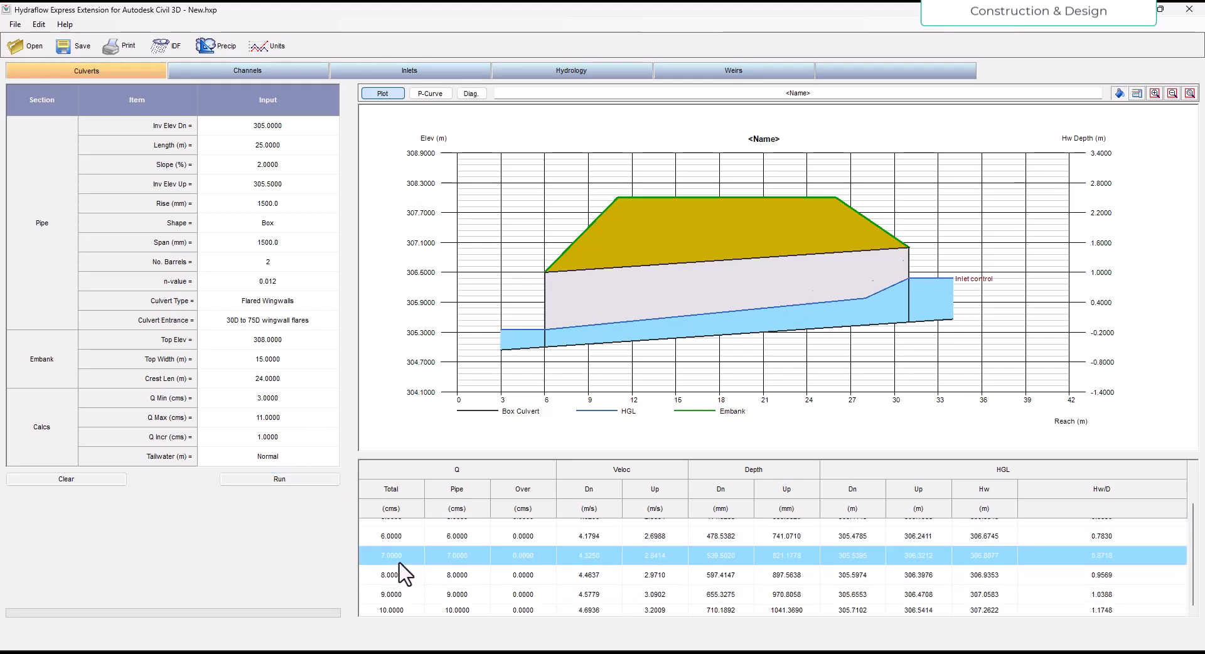
pyautogui.click(400, 573)
pyautogui.click(403, 610)
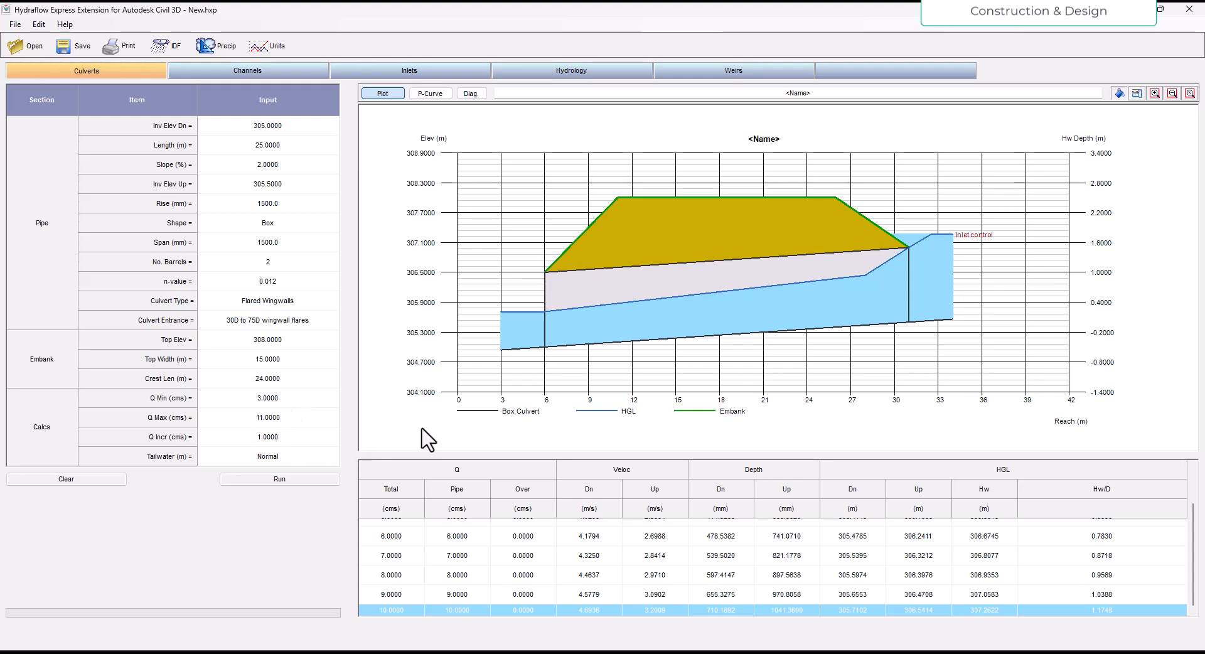
# Display the box culvert's performance curve and examine its points for total flows of 3 and 4 cms.
pyautogui.scroll(3, 499, 502)
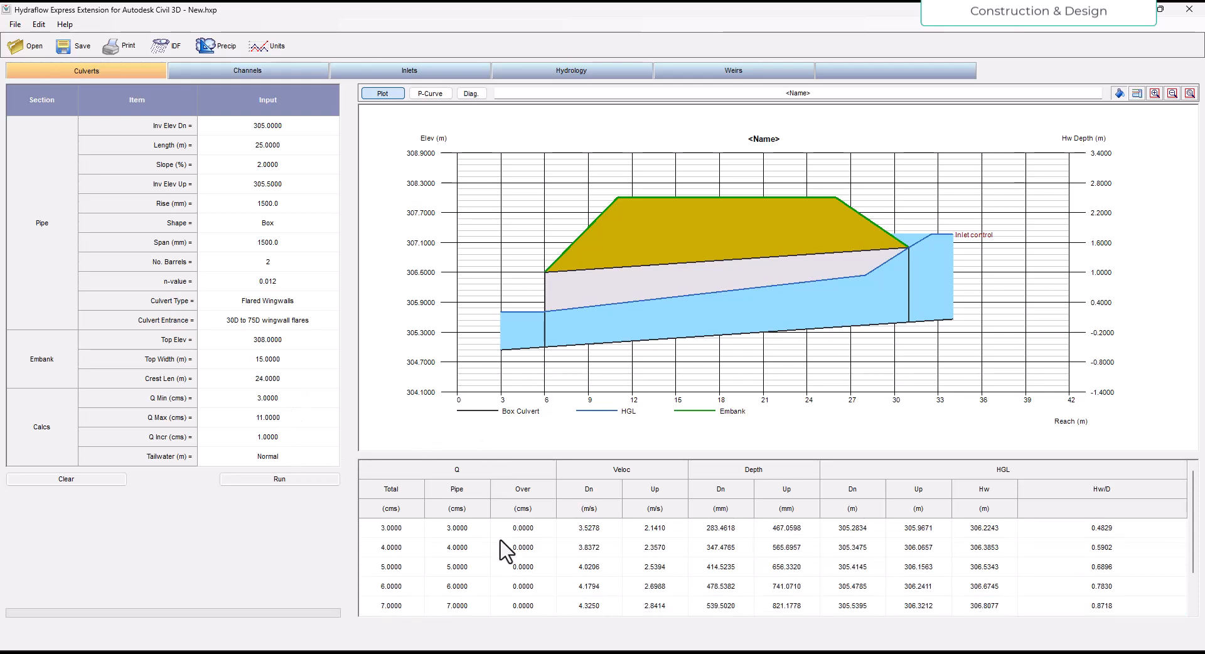
pyautogui.click(399, 528)
pyautogui.click(430, 93)
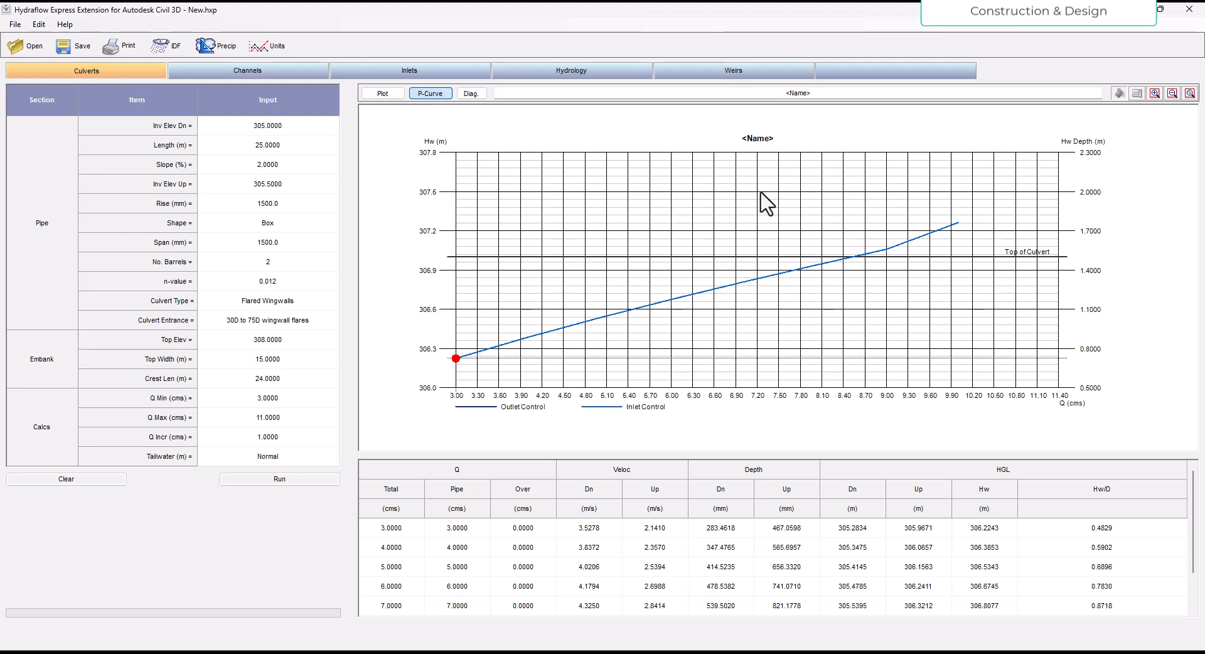
pyautogui.click(395, 527)
pyautogui.click(392, 547)
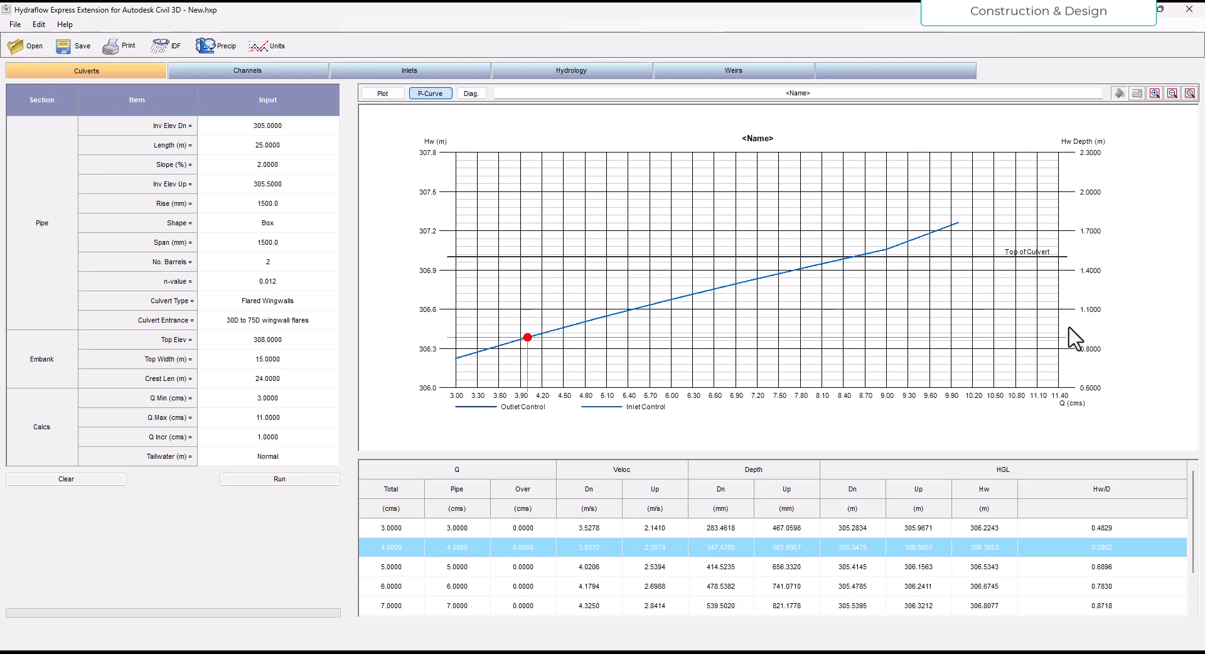
pyautogui.click(759, 148)
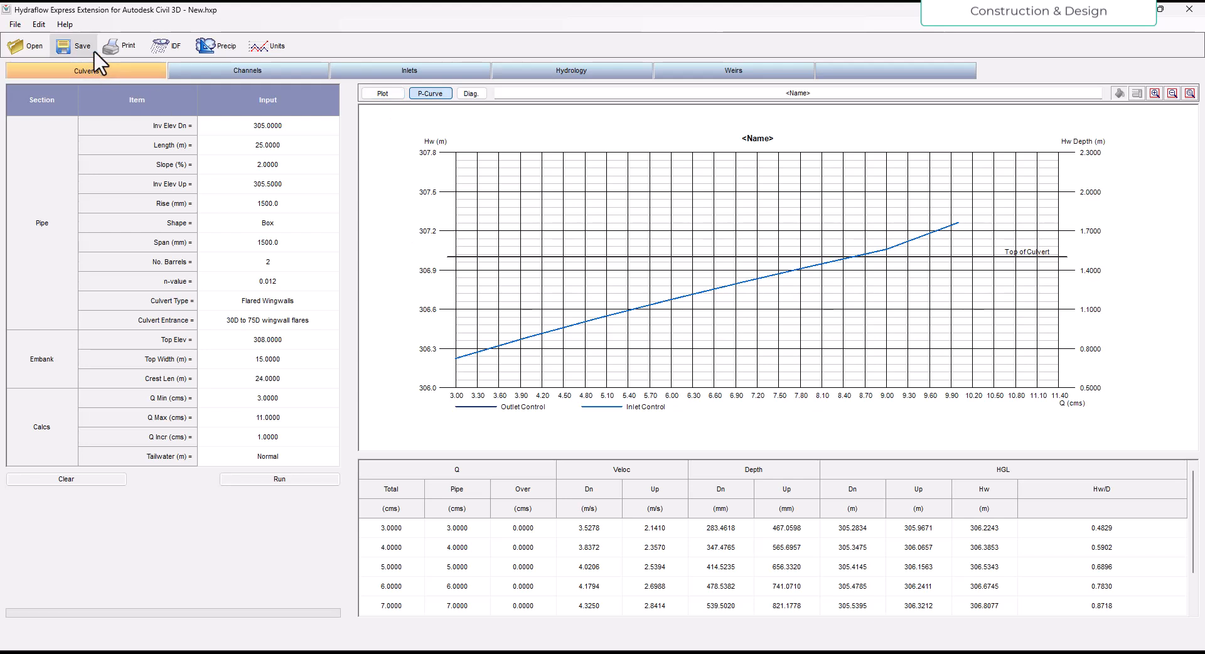
# Print the culvert's results grid to a PDF file named 25 on the Desktop.
pyautogui.click(119, 45)
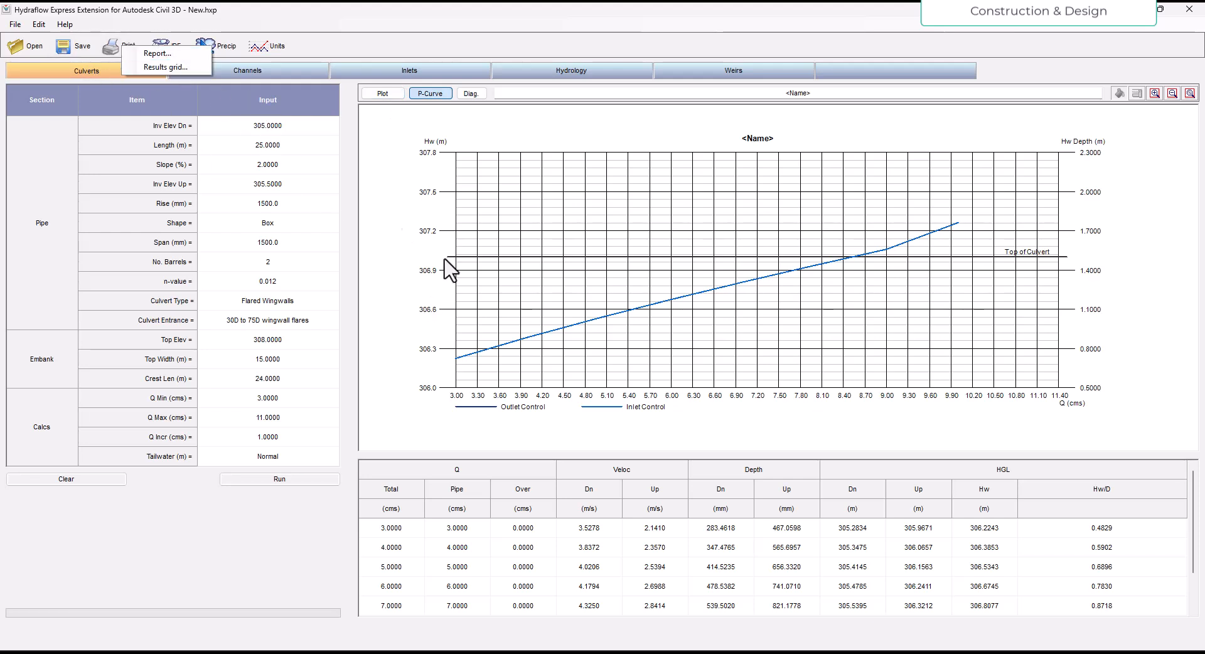
pyautogui.click(167, 67)
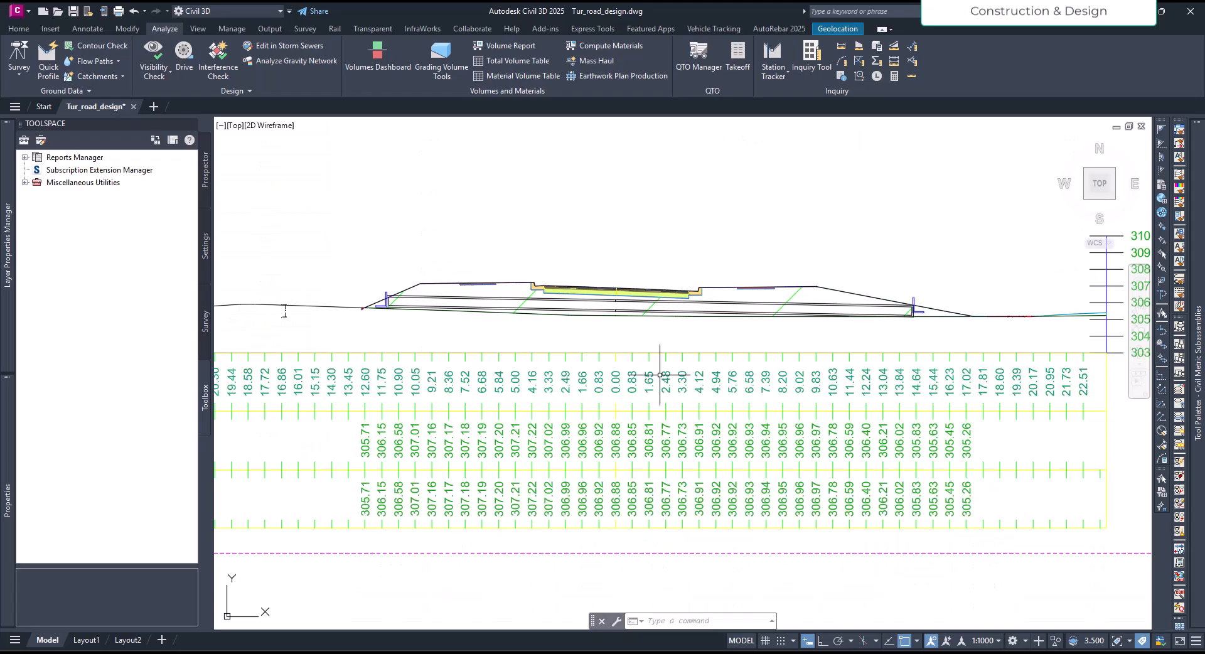
pyautogui.moveTo(873, 647)
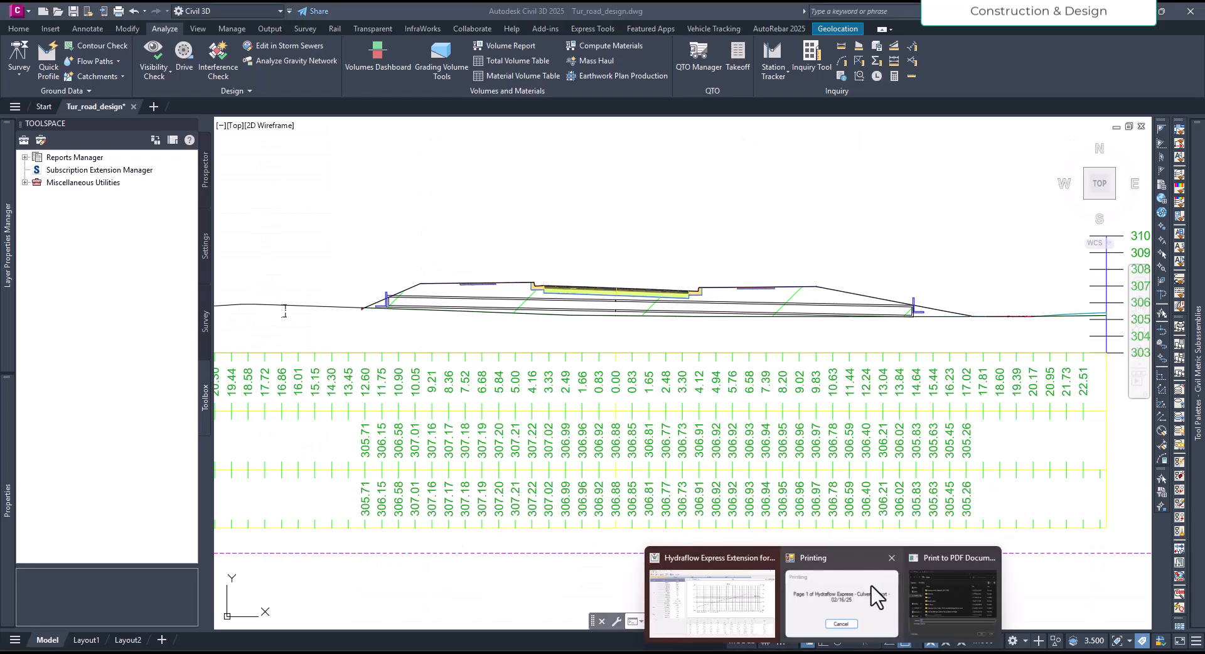
pyautogui.click(874, 612)
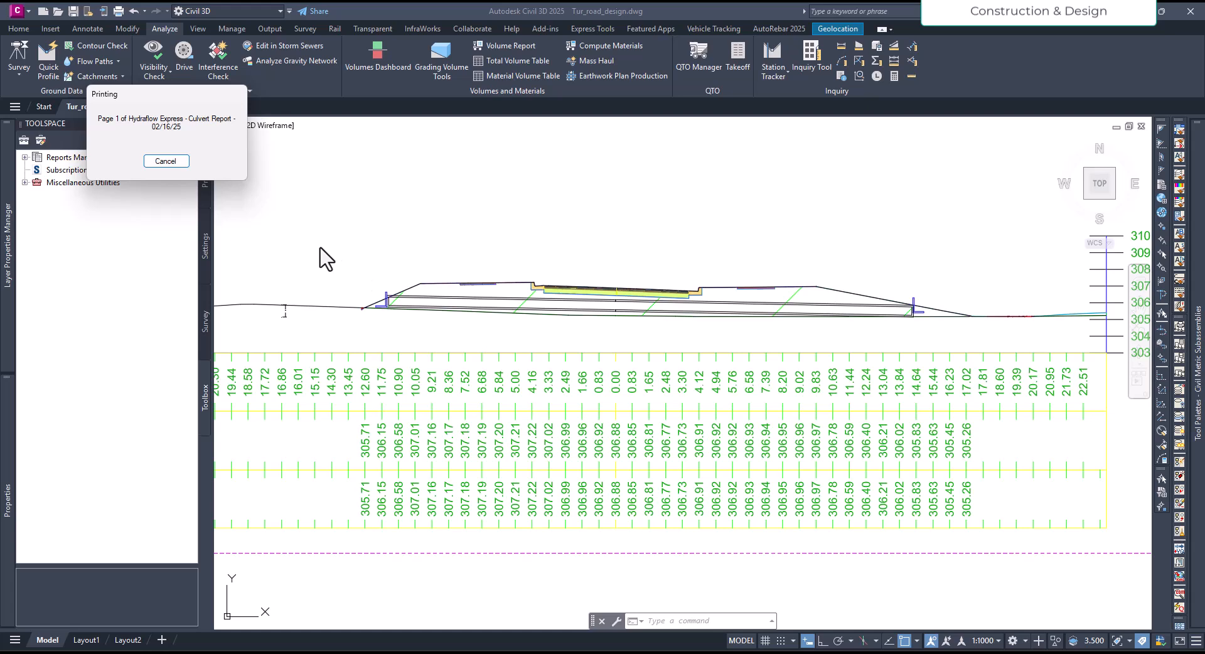
pyautogui.moveTo(816, 652)
pyautogui.click(964, 618)
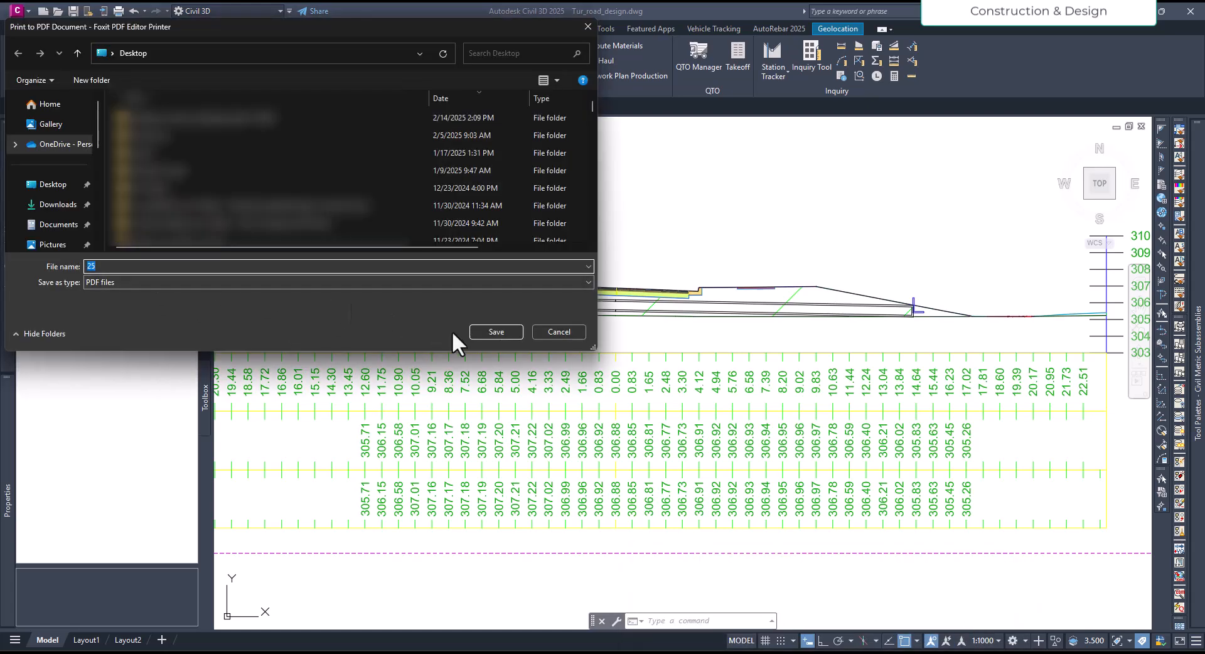
pyautogui.click(496, 333)
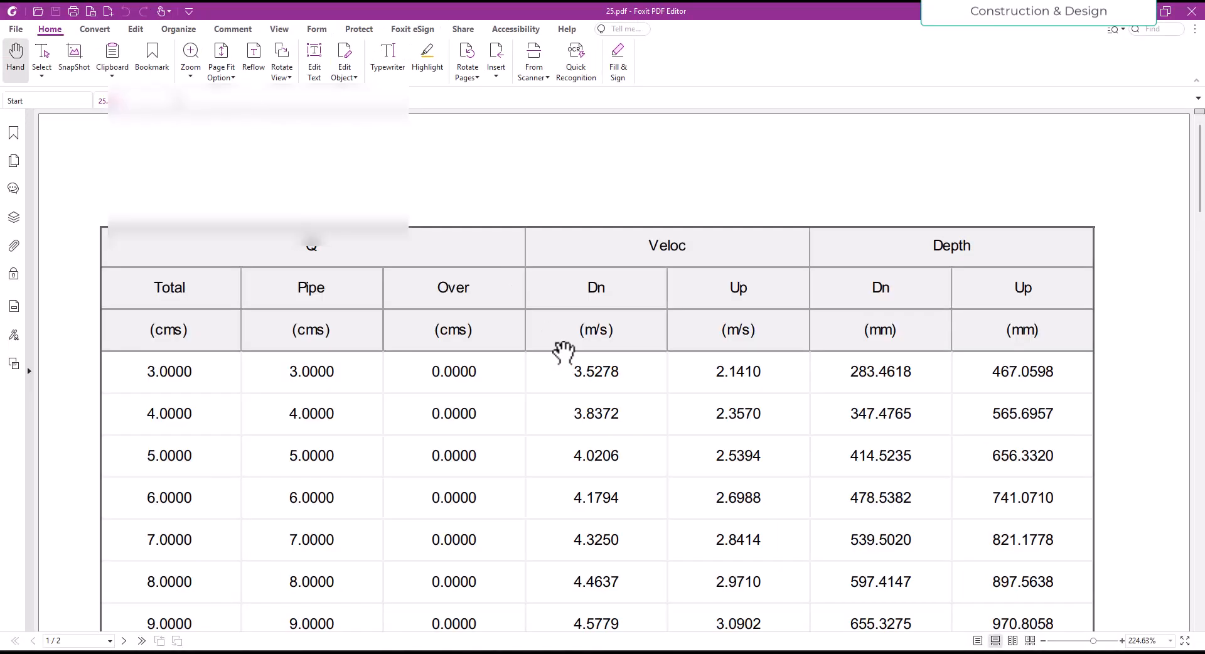
# Examine the results table pages in 25.pdf and minimise the PDF viewer.
pyautogui.scroll(-3, 560, 345)
pyautogui.scroll(-1, 577, 371)
pyautogui.keyDown('ctrl'); pyautogui.scroll(-4, 578, 396); pyautogui.keyUp('ctrl')
pyautogui.scroll(-10, 576, 379)
pyautogui.scroll(10, 574, 376)
pyautogui.click(1145, 4)
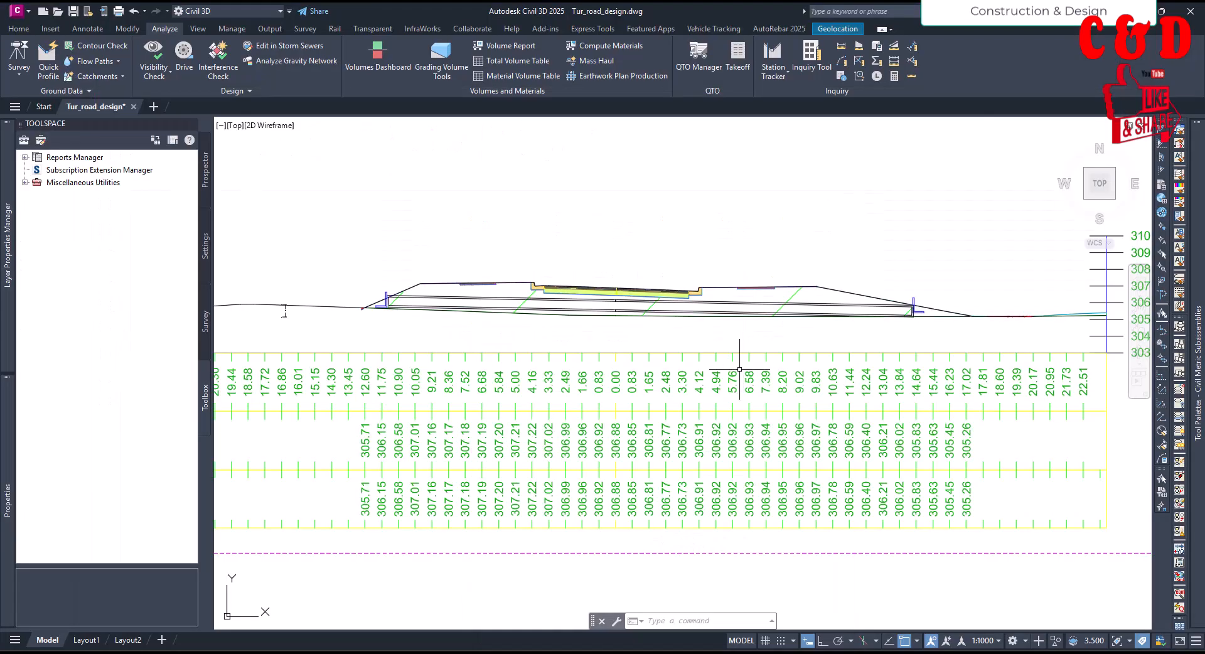
# Return to Hydraflow Express, print the performance curve's culvert report in portrait as document.pdf on the Desktop, and view it.
pyautogui.click(812, 652)
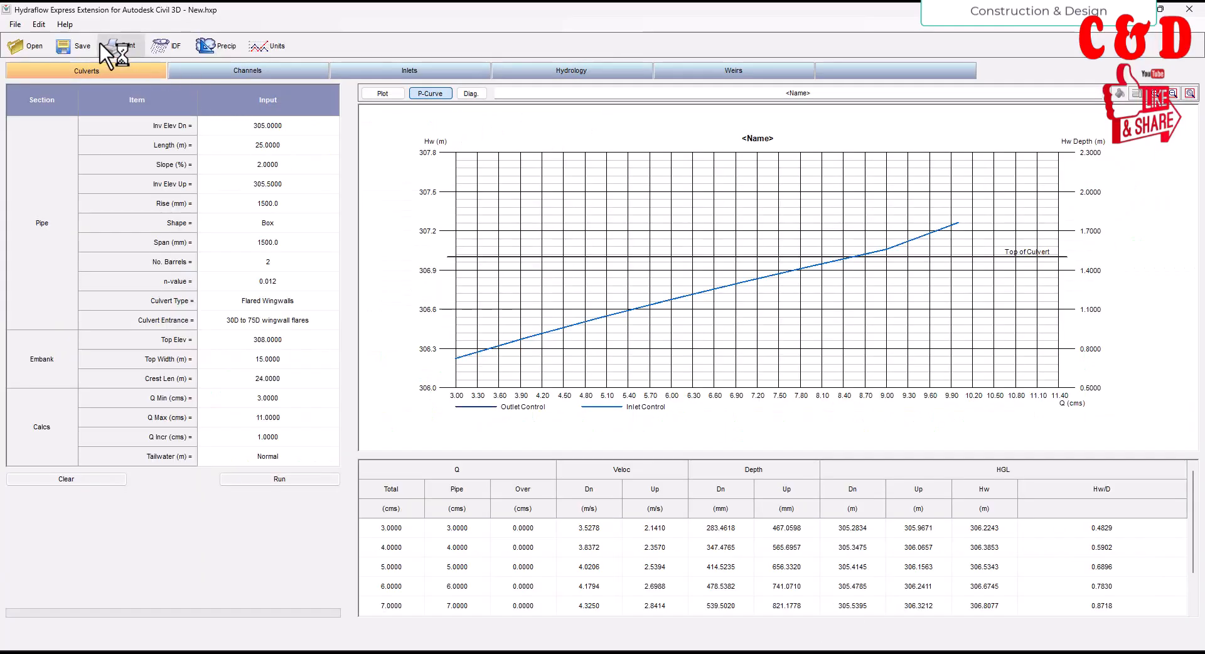
pyautogui.click(123, 45)
pyautogui.click(166, 67)
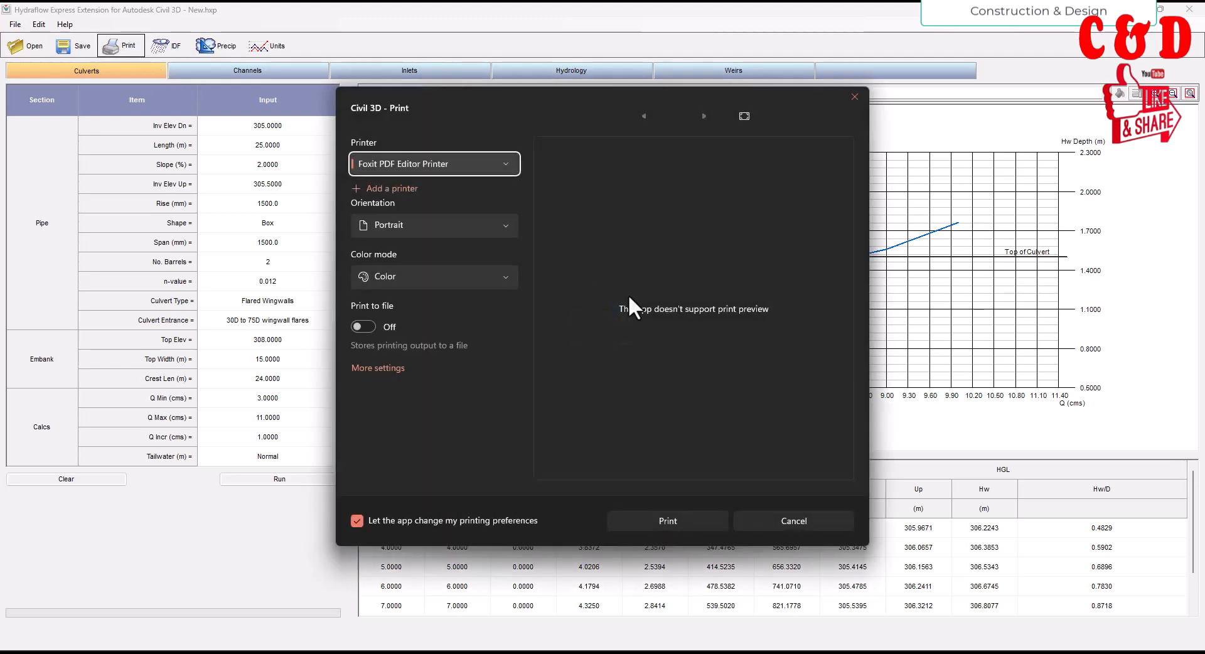
pyautogui.click(683, 525)
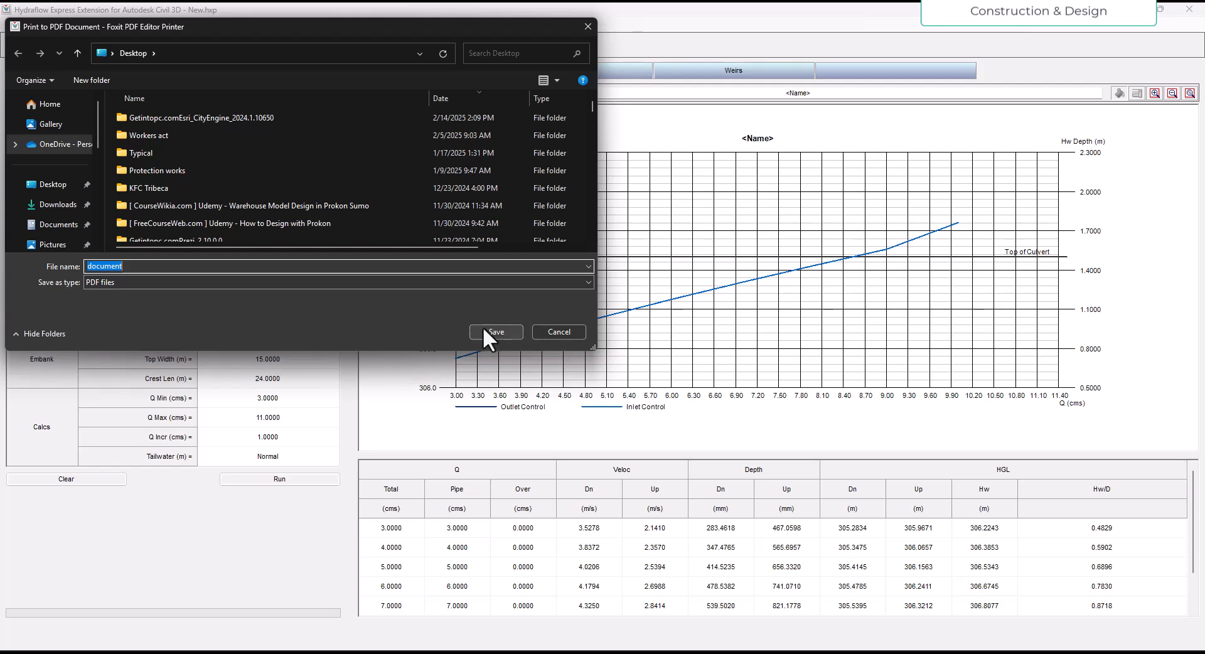
pyautogui.click(486, 331)
pyautogui.click(611, 333)
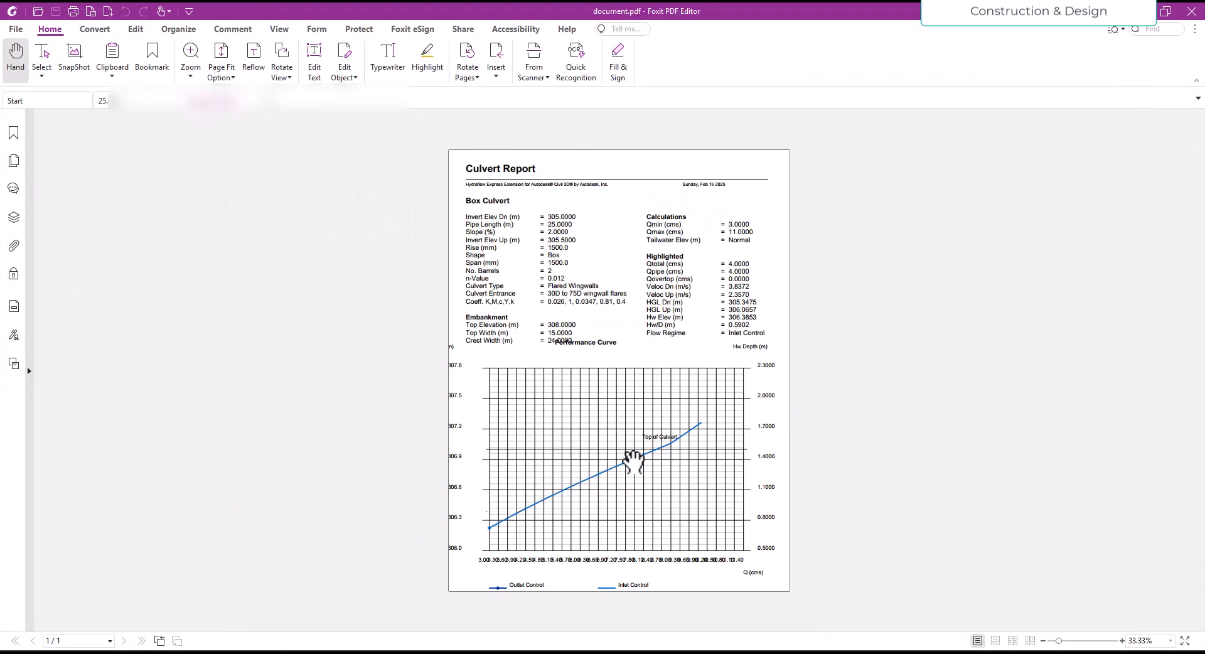
pyautogui.scroll(1, 660, 492)
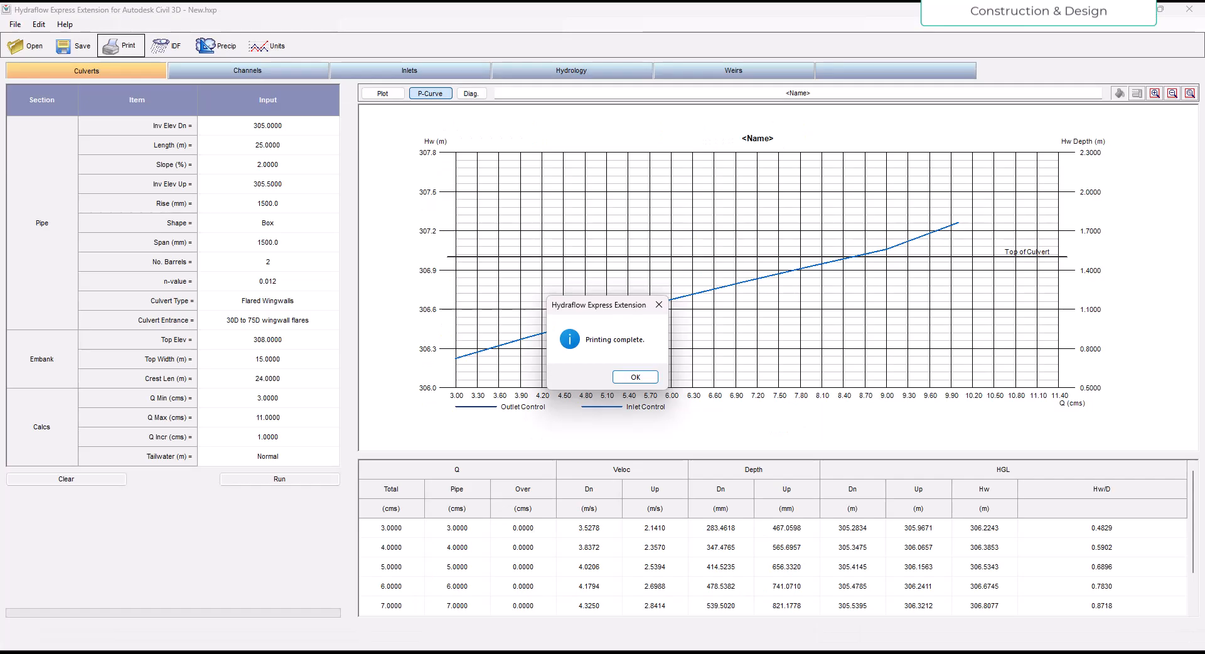
# Start another print of the culvert report and set the printer's page size to A4.
pyautogui.click(635, 373)
pyautogui.click(119, 46)
pyautogui.click(162, 55)
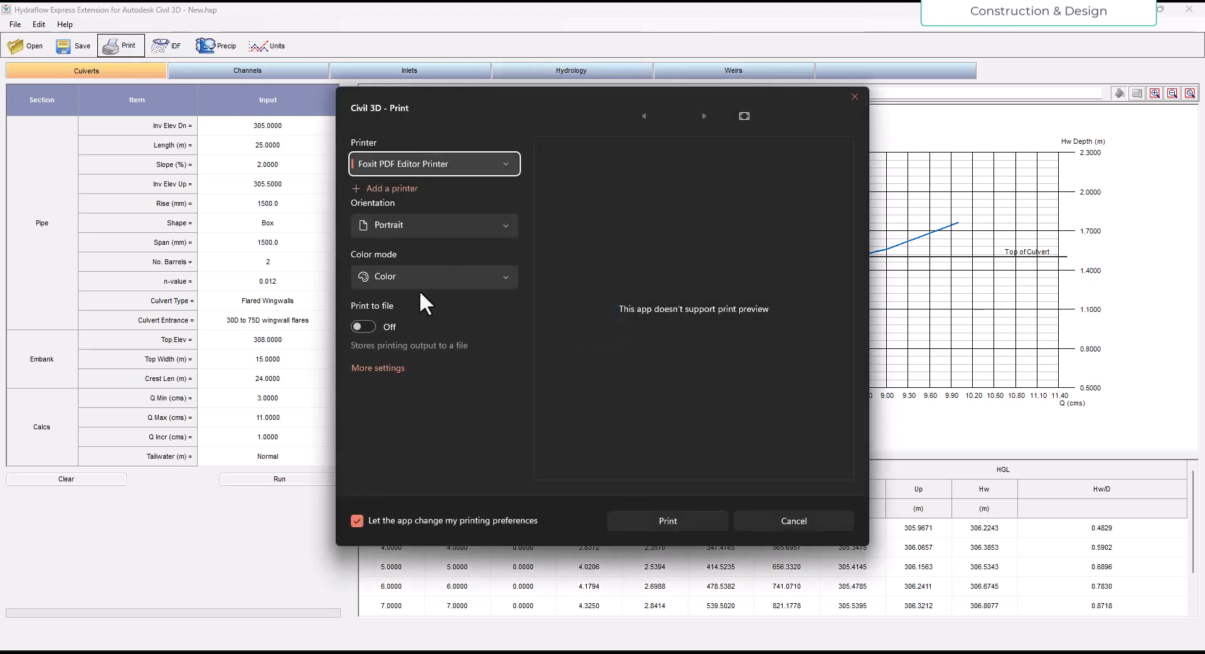
pyautogui.click(386, 369)
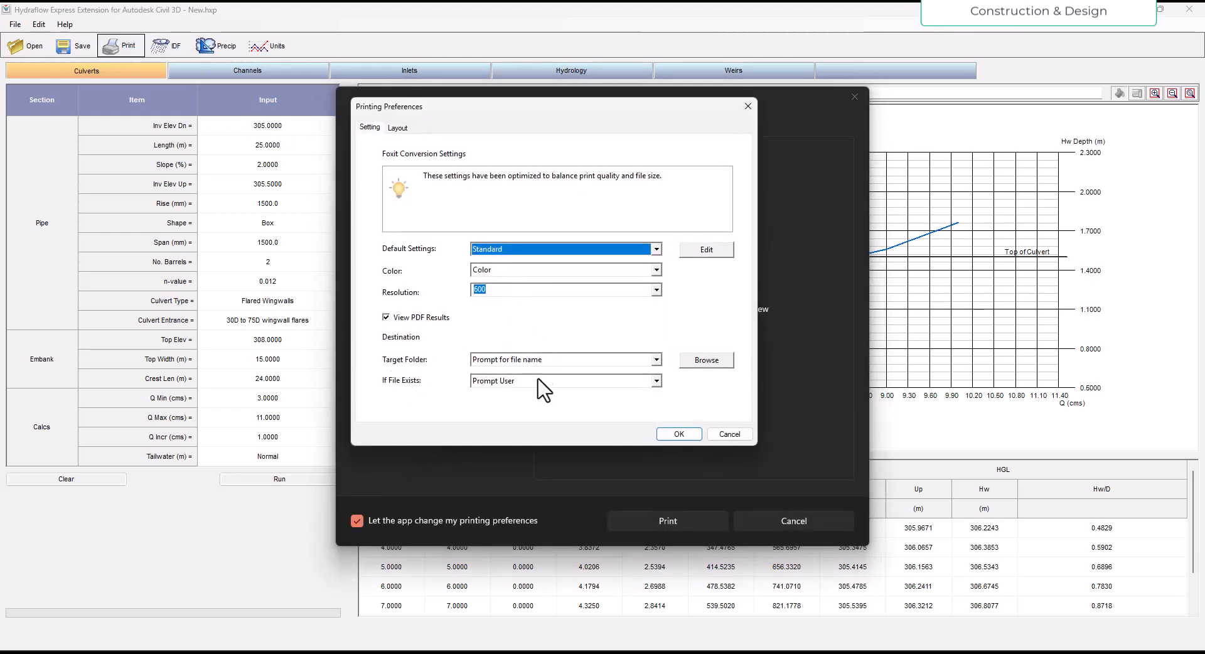
pyautogui.click(397, 127)
pyautogui.click(499, 191)
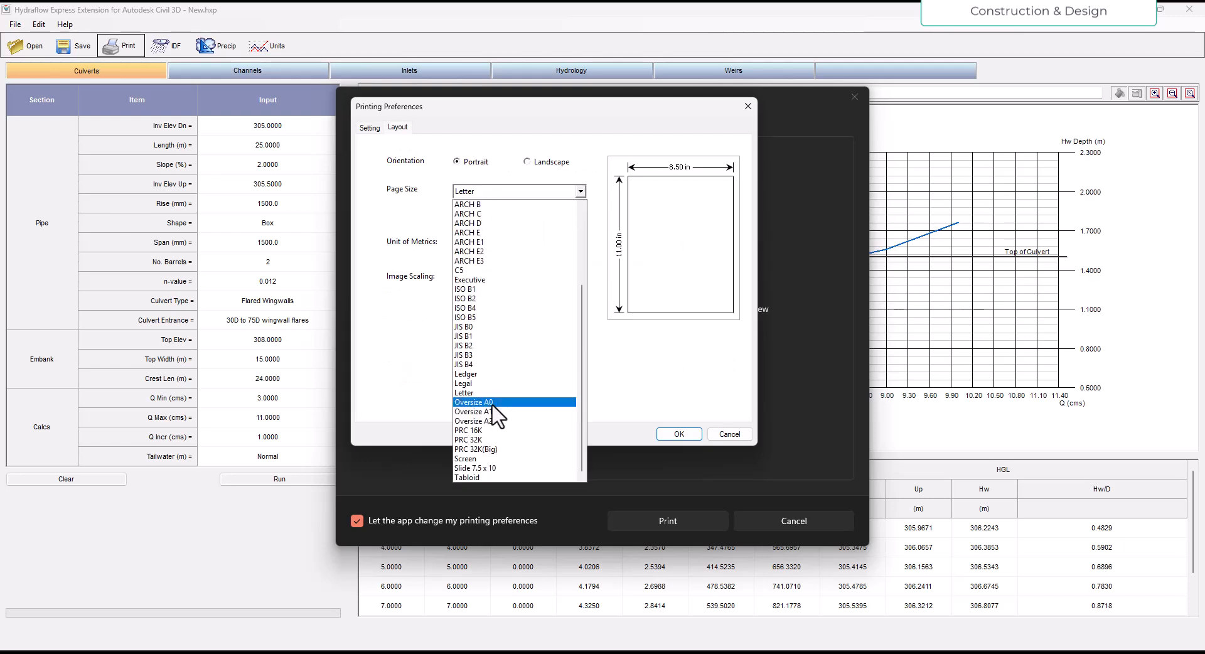
pyautogui.scroll(5, 492, 304)
pyautogui.click(483, 257)
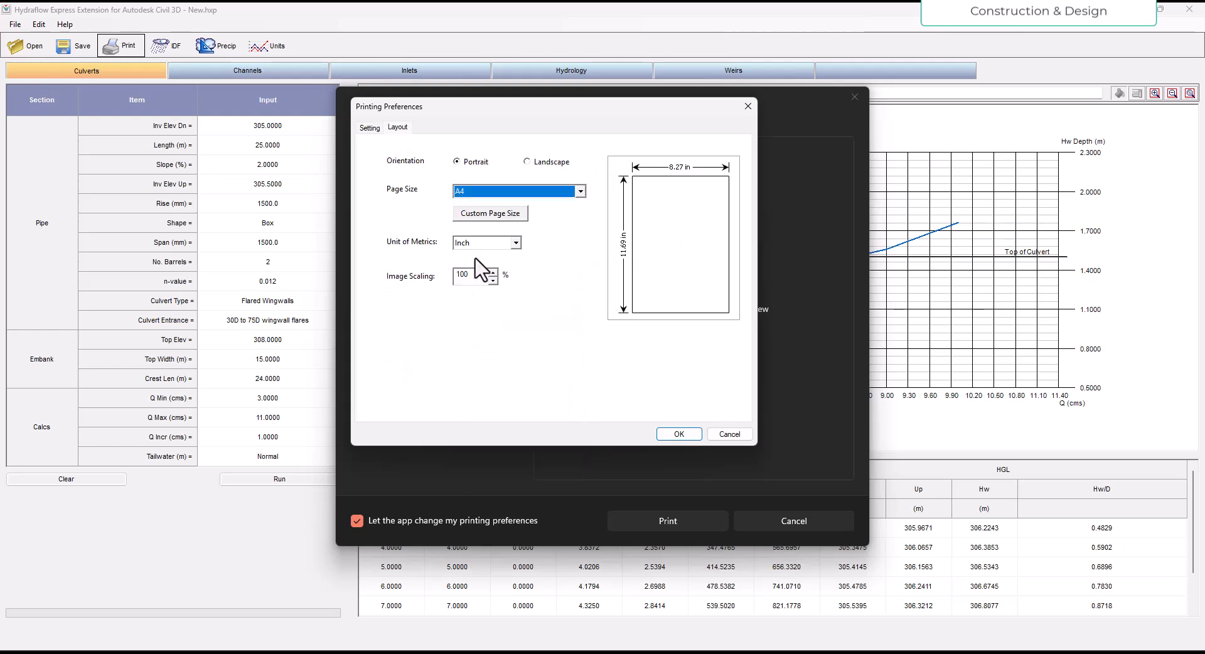
pyautogui.click(678, 434)
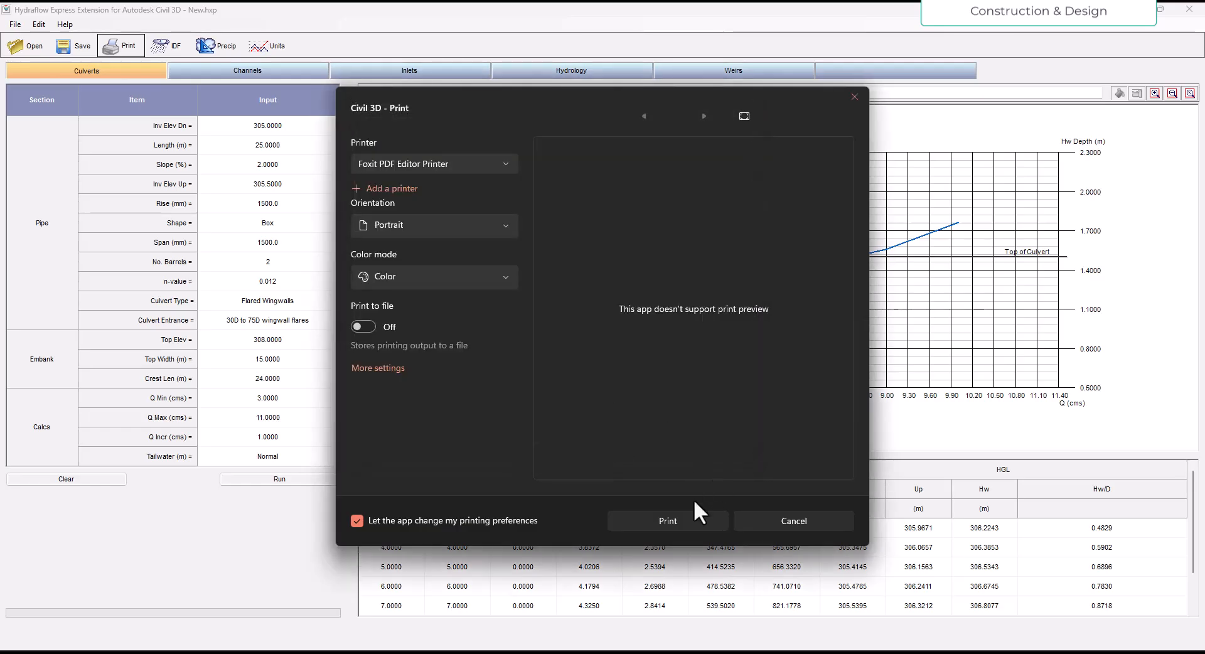
# Print the A4 culvert report after closing the open document.pdf, and replace that file on the Desktop.
pyautogui.click(684, 521)
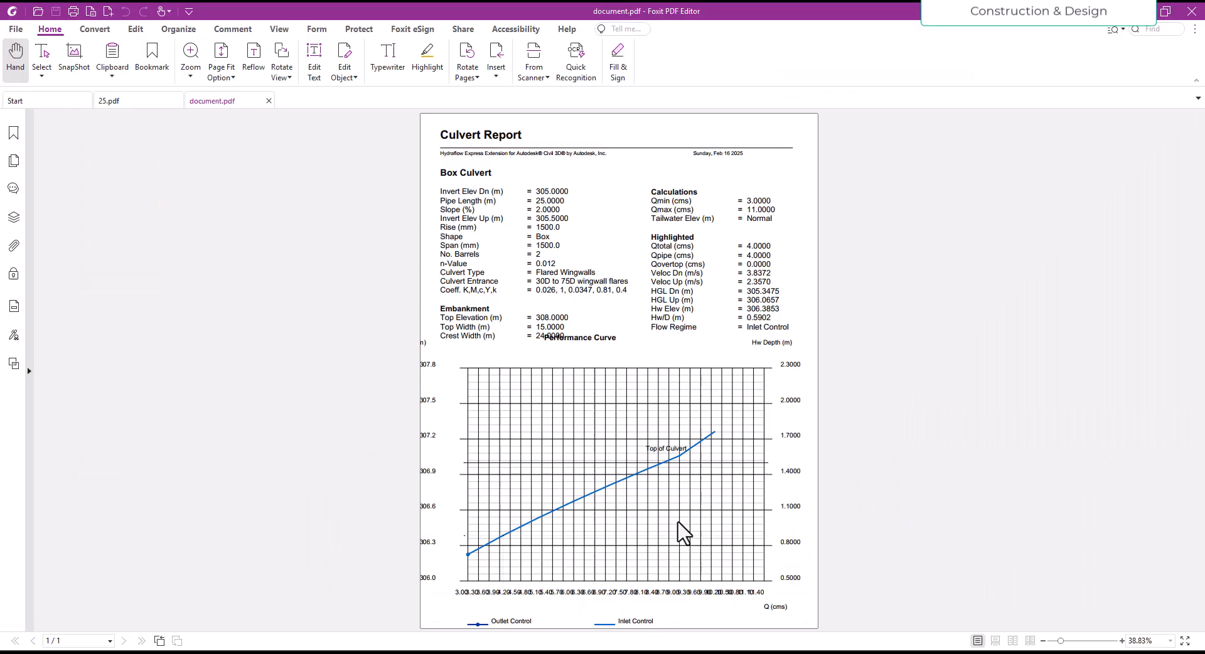
pyautogui.click(269, 100)
pyautogui.click(898, 607)
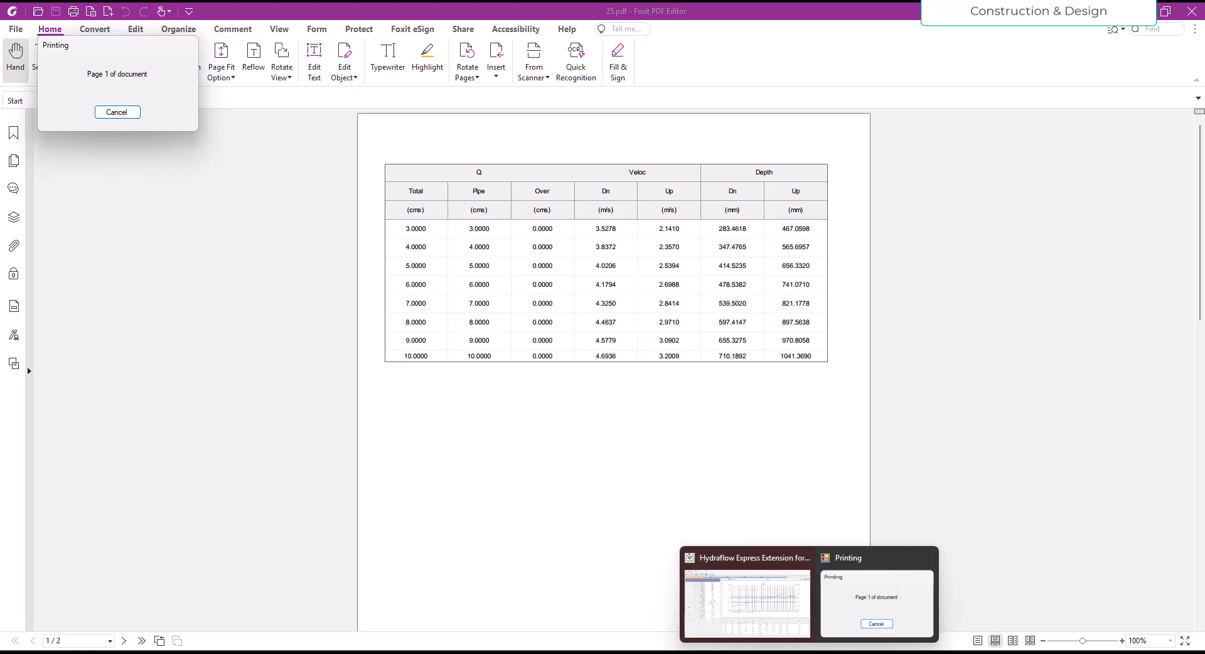
pyautogui.click(792, 633)
pyautogui.click(479, 332)
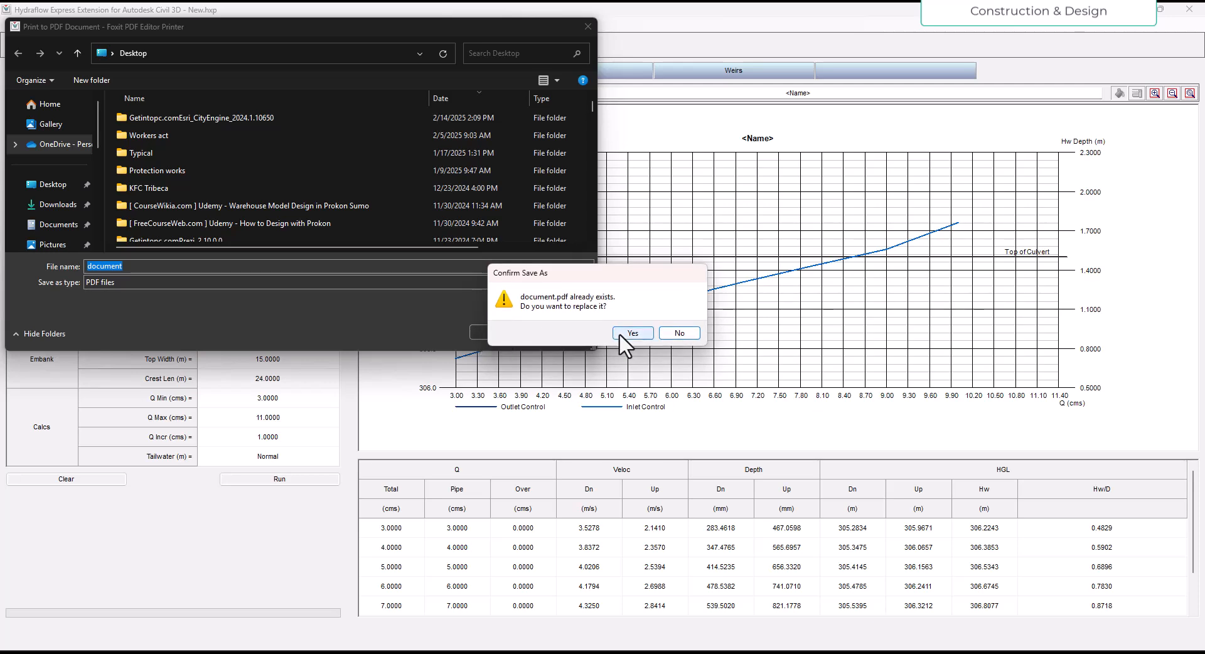
pyautogui.click(618, 333)
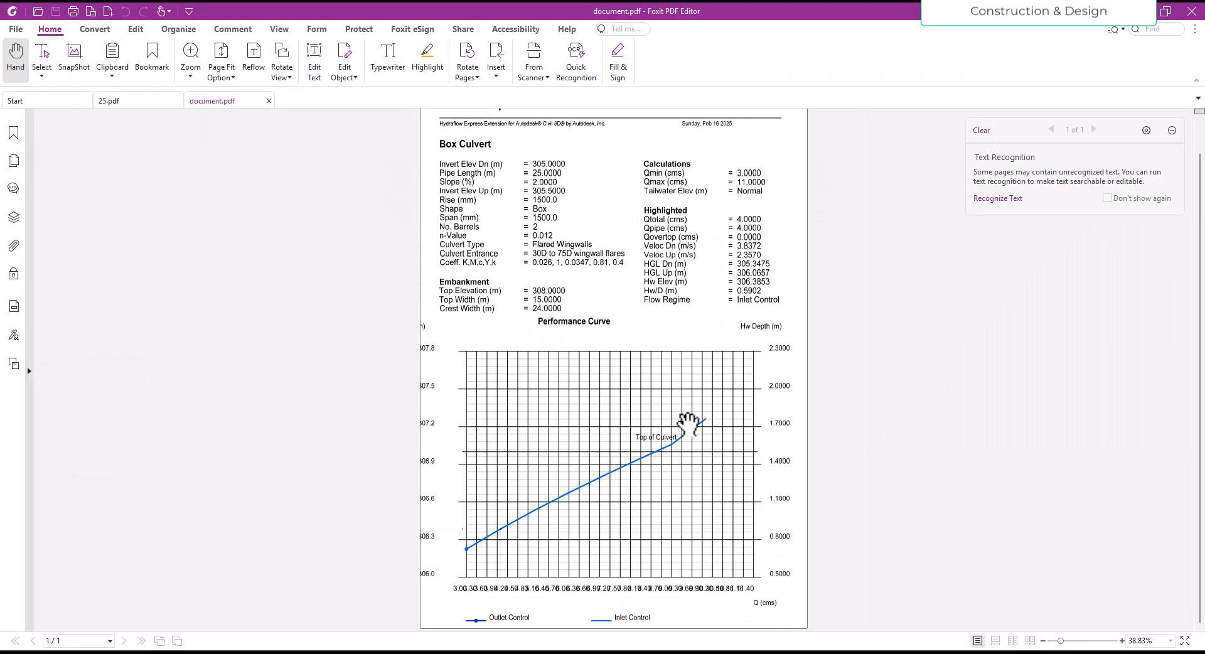
# Review the printed A4 culvert report, minimise the PDF viewer and return to Hydraflow Express.
pyautogui.scroll(1, 650, 359)
pyautogui.scroll(-1, 650, 359)
pyautogui.scroll(1, 651, 360)
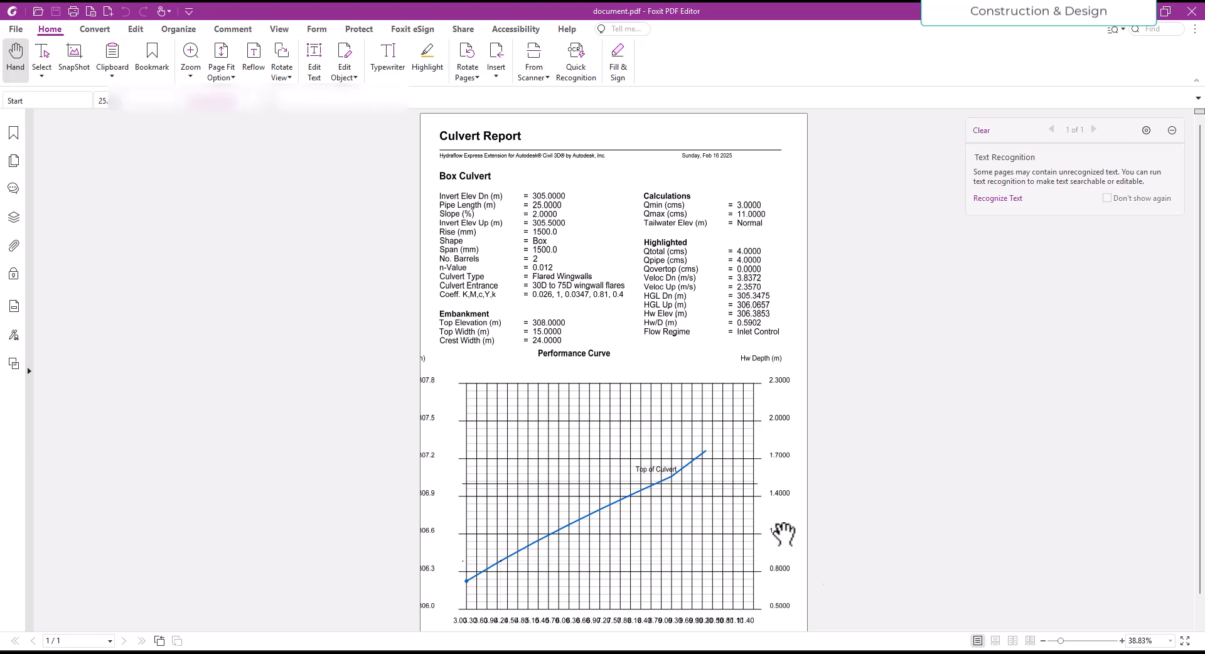
pyautogui.moveTo(809, 653)
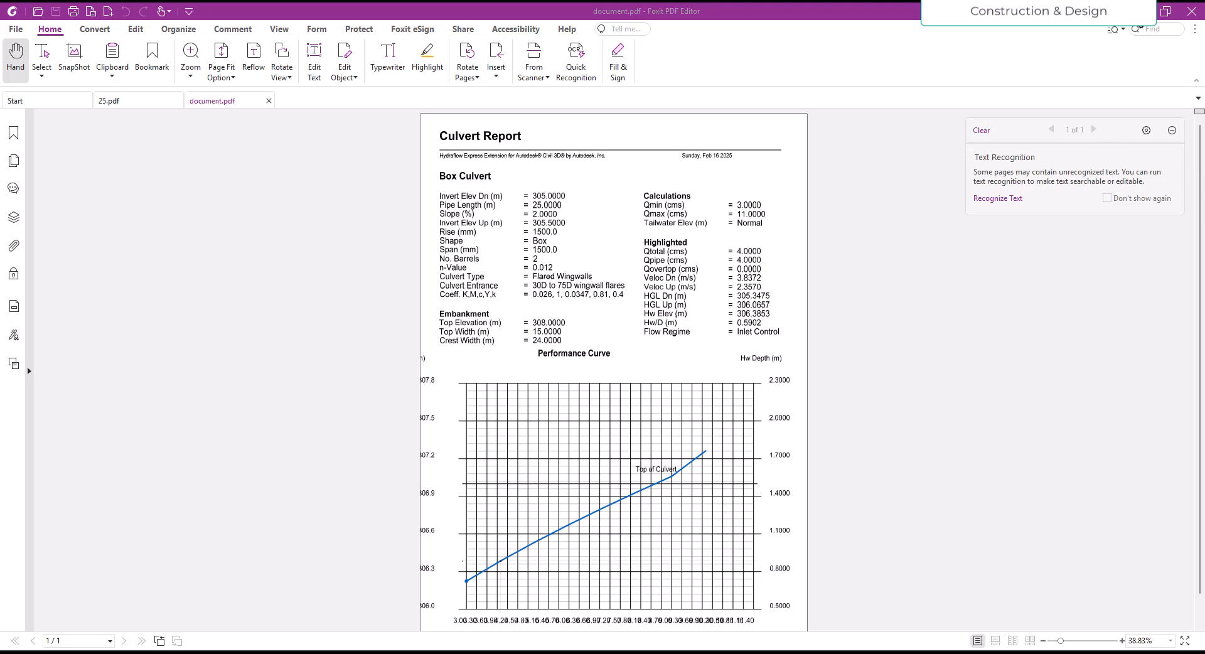
pyautogui.click(1139, 11)
pyautogui.click(643, 381)
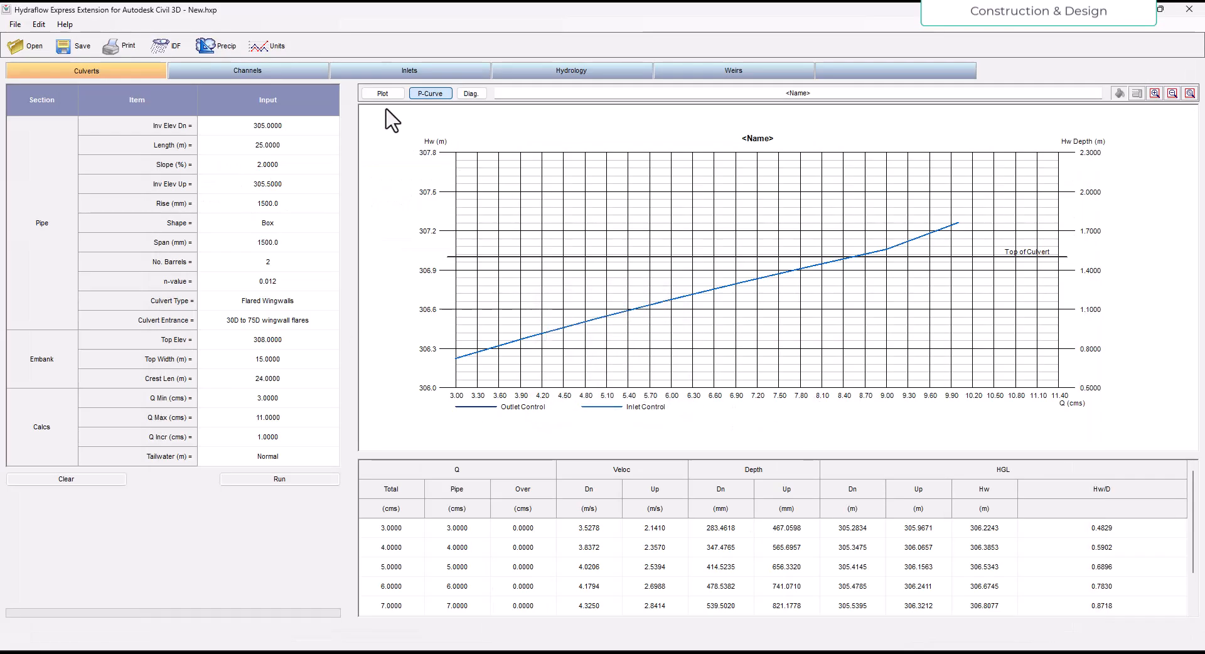
# Display the culvert's profile plot and set up its report print in Landscape orientation with A4 page size.
pyautogui.click(383, 93)
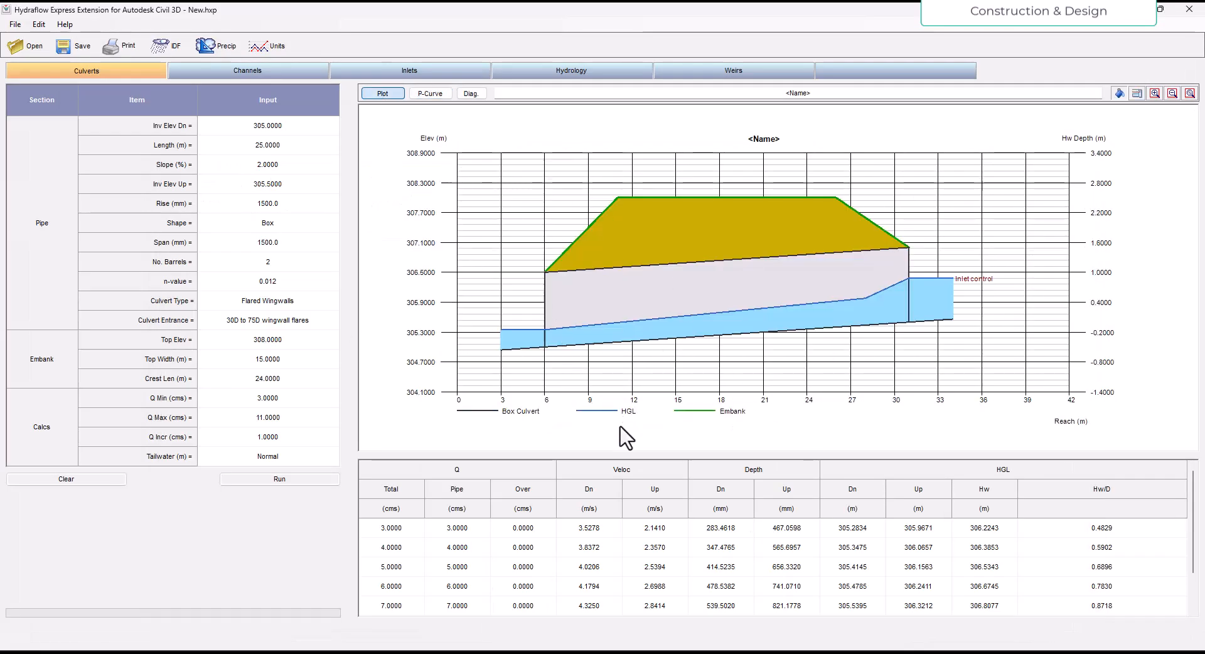
pyautogui.click(122, 48)
pyautogui.click(176, 59)
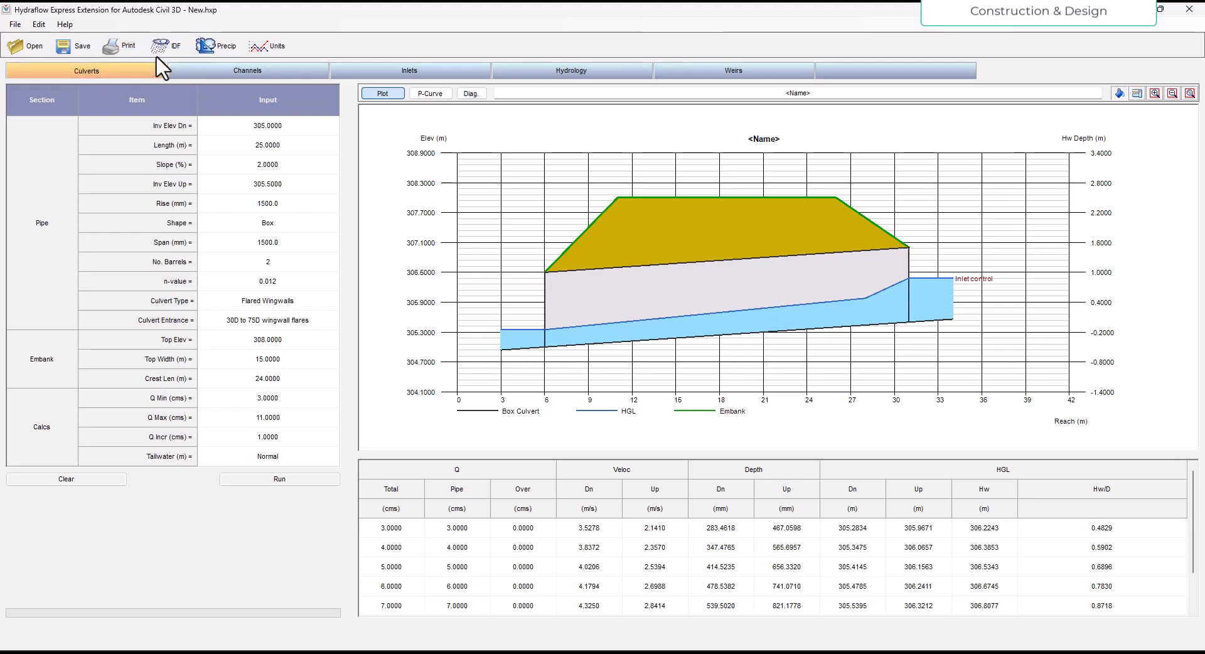
pyautogui.click(446, 220)
pyautogui.click(439, 248)
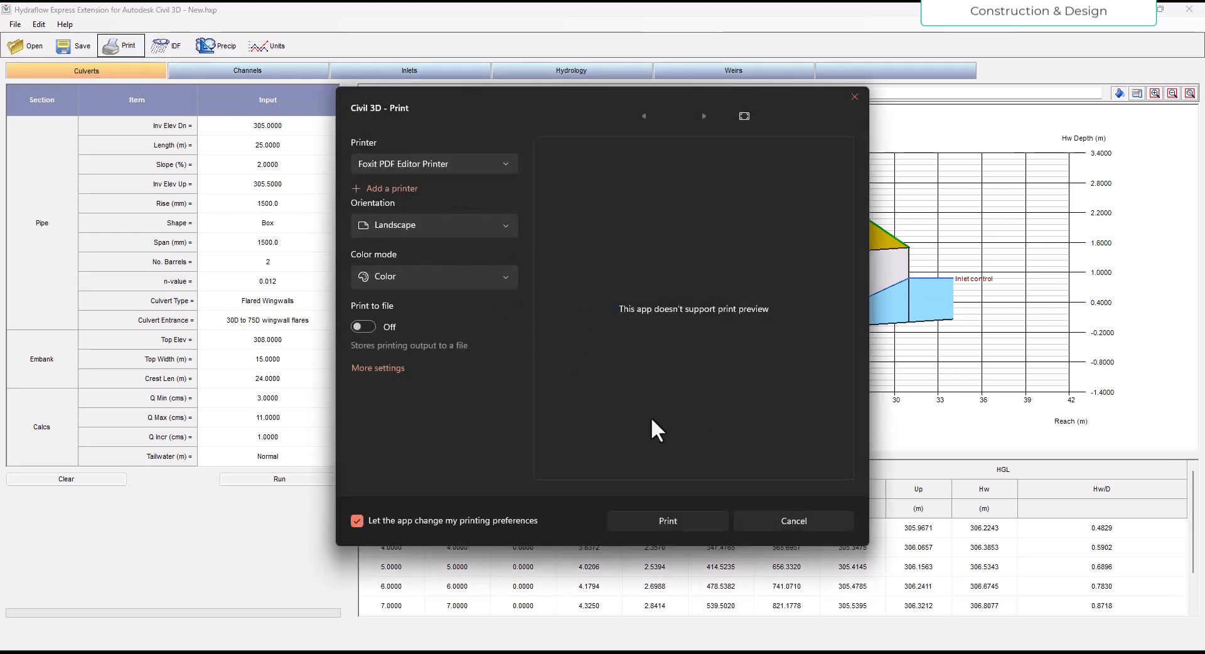
pyautogui.click(383, 369)
pyautogui.click(397, 128)
pyautogui.click(477, 192)
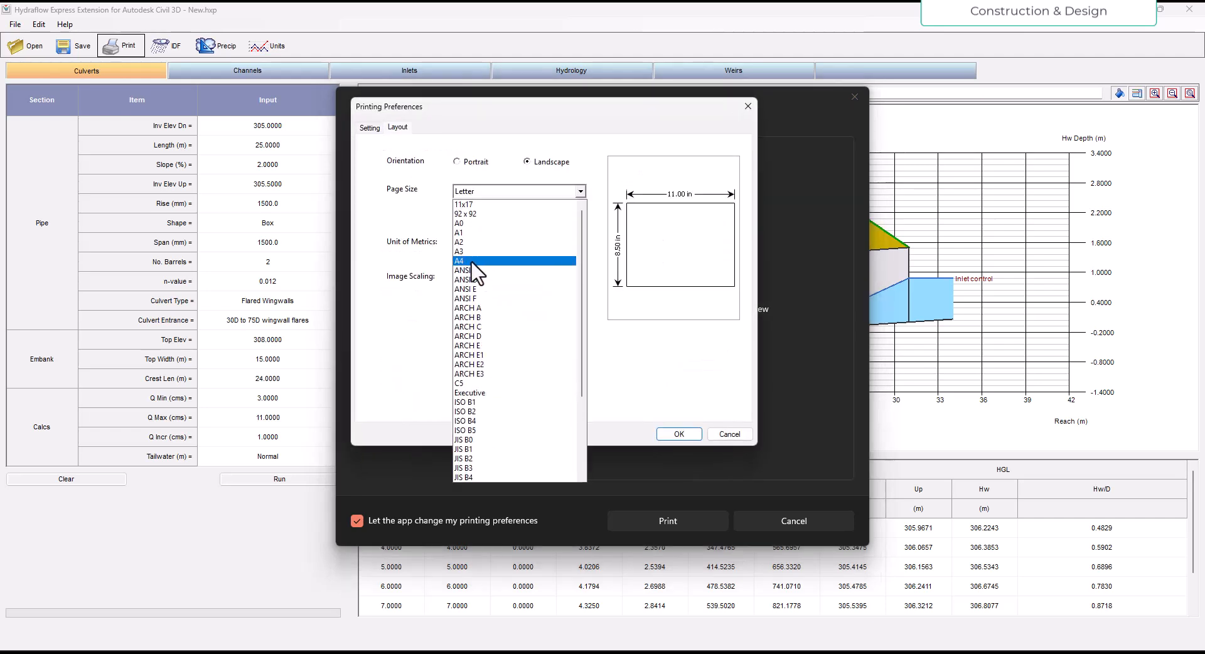
pyautogui.click(477, 261)
pyautogui.click(671, 435)
# Print the landscape A4 culvert profile report to document.pdf on the Desktop, closing the open copy and replacing the existing file.
pyautogui.click(670, 520)
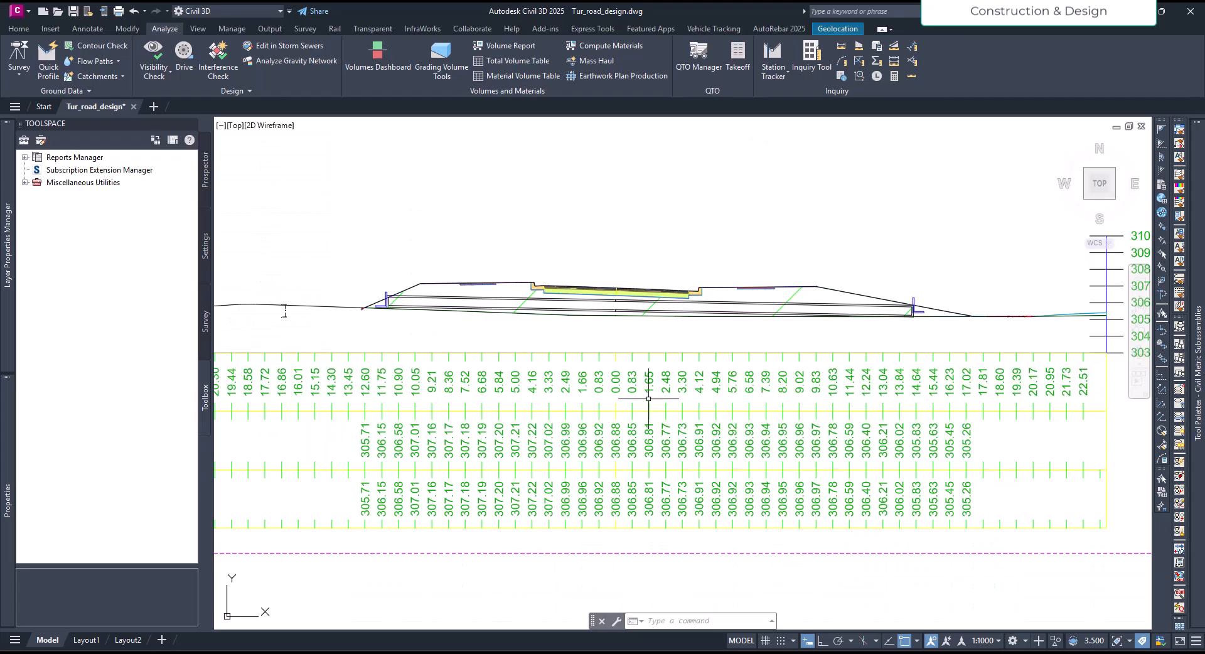
pyautogui.moveTo(794, 650)
pyautogui.click(884, 605)
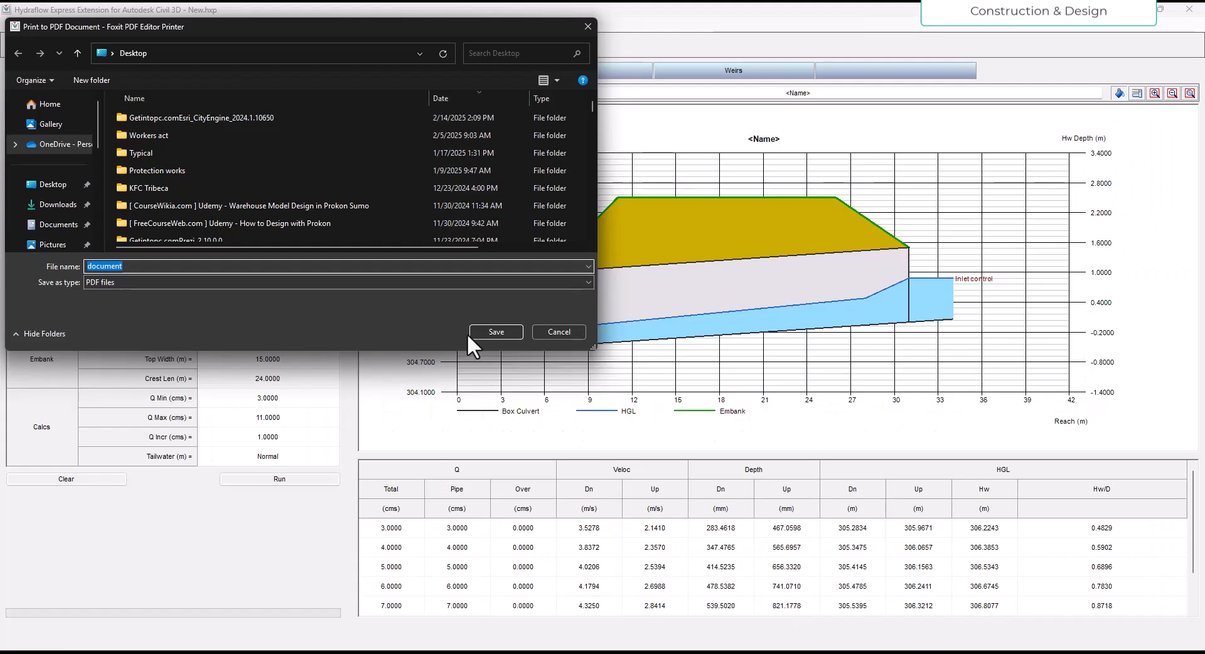
pyautogui.click(477, 334)
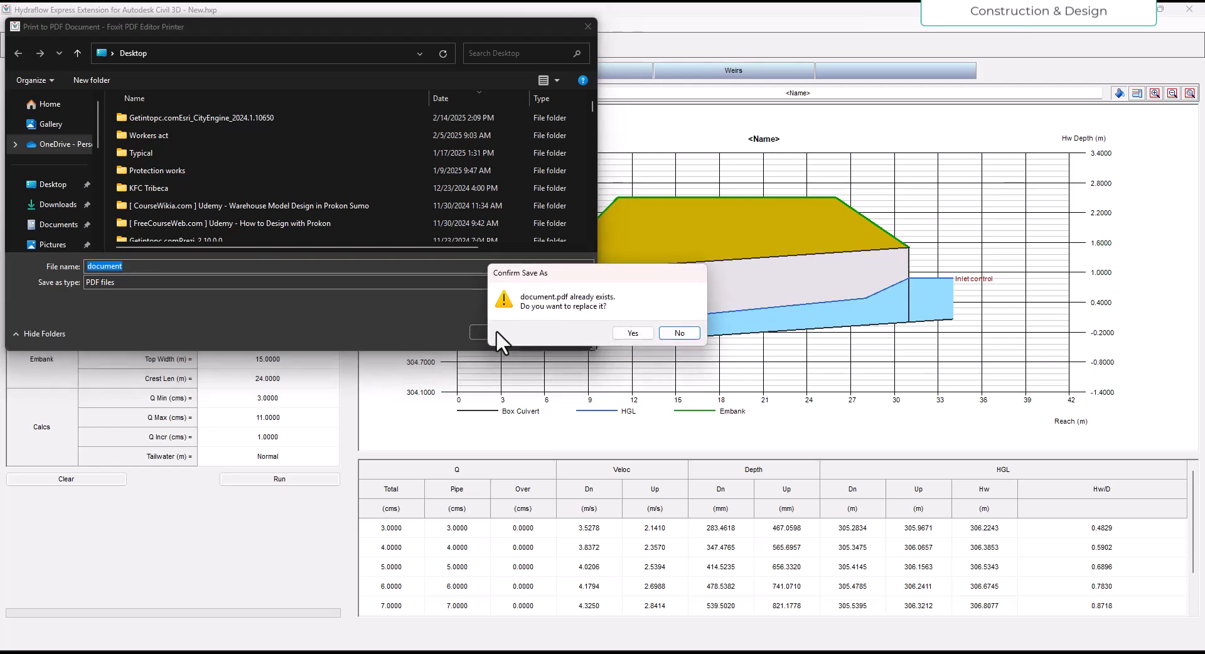
pyautogui.moveTo(784, 624)
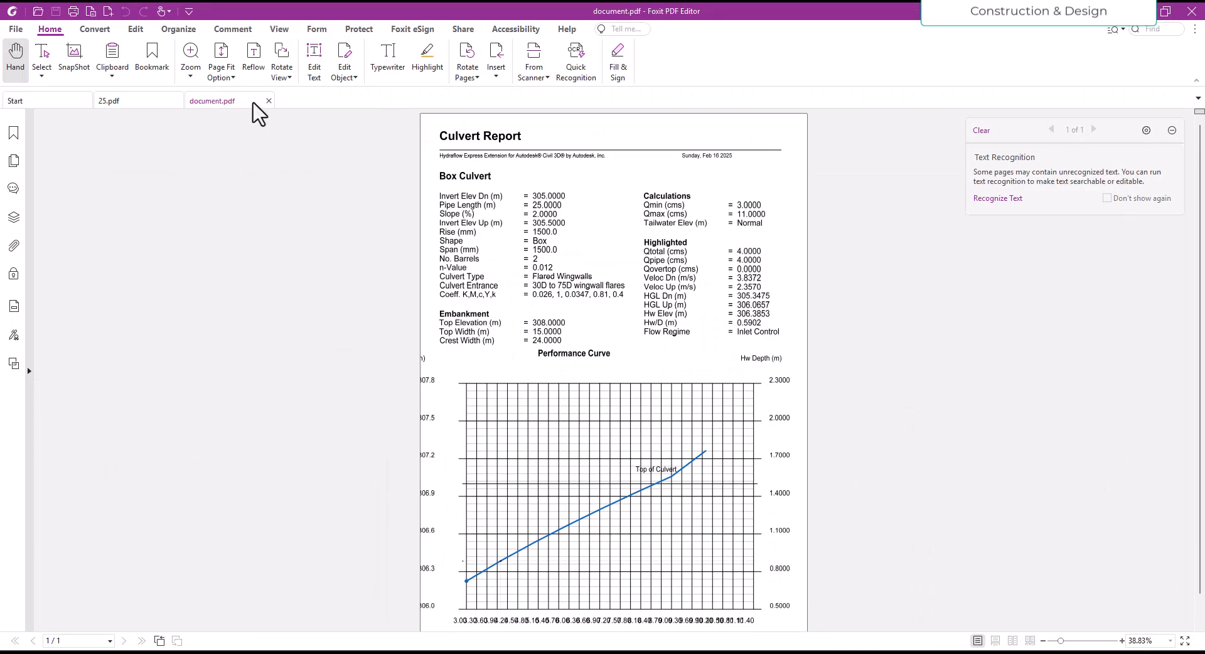
pyautogui.click(261, 100)
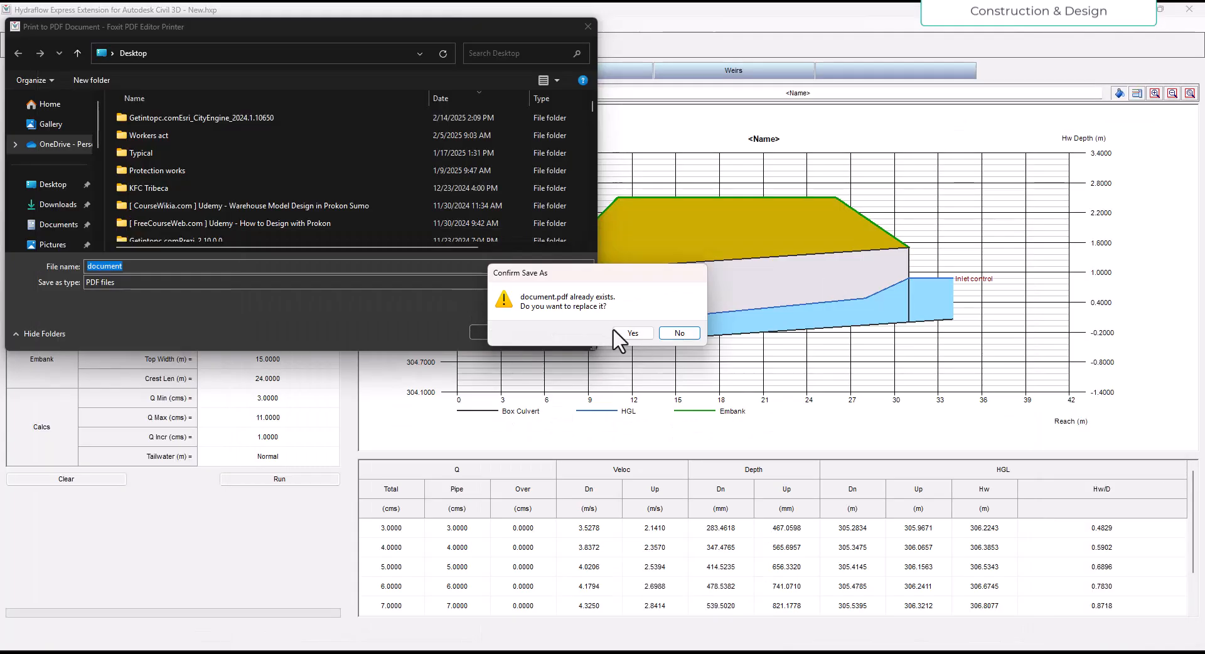
pyautogui.click(613, 328)
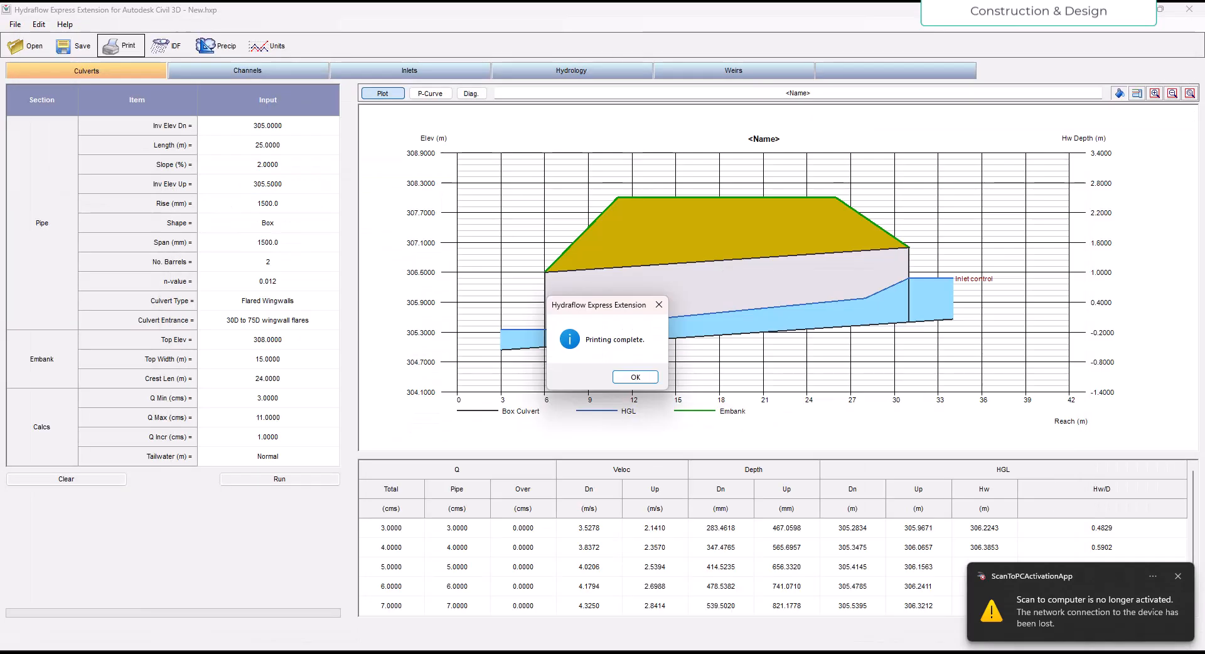
pyautogui.click(641, 379)
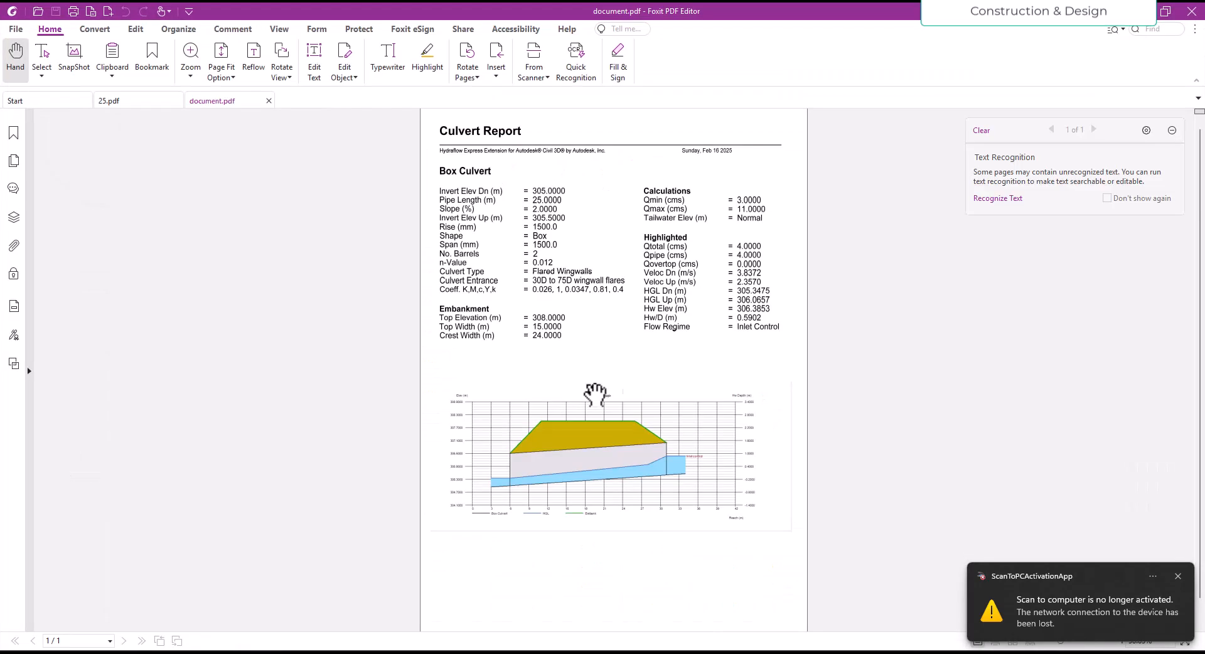
# Review the culvert data and profile plot in the printed report at a larger scale.
pyautogui.keyDown('ctrl'); pyautogui.scroll(5, 684, 342); pyautogui.keyUp('ctrl')
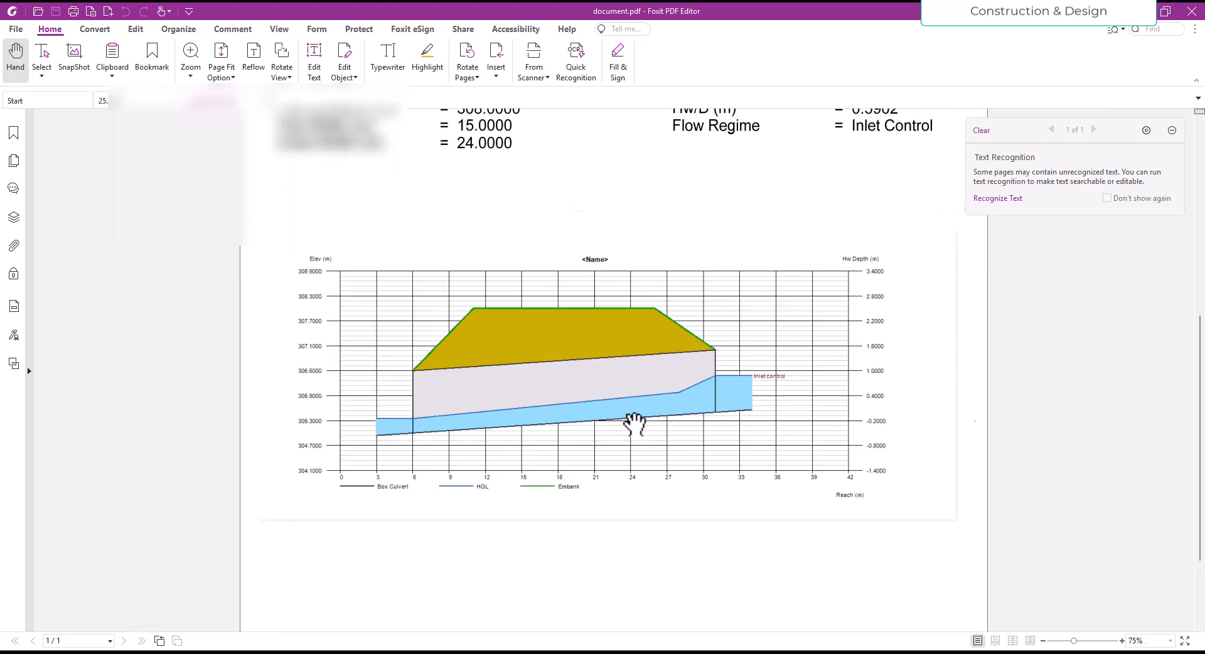
pyautogui.keyDown('ctrl'); pyautogui.scroll(-2, 578, 494); pyautogui.keyUp('ctrl')
pyautogui.scroll(5, 574, 439)
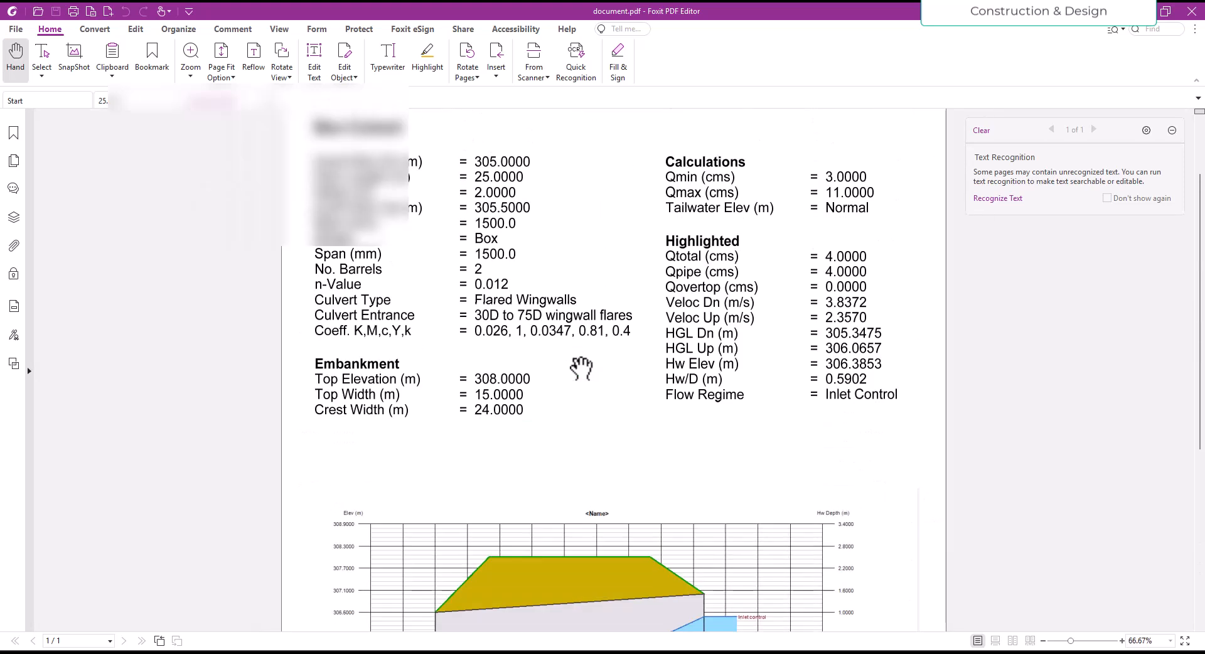
pyautogui.scroll(-3, 646, 467)
pyautogui.scroll(-3, 648, 468)
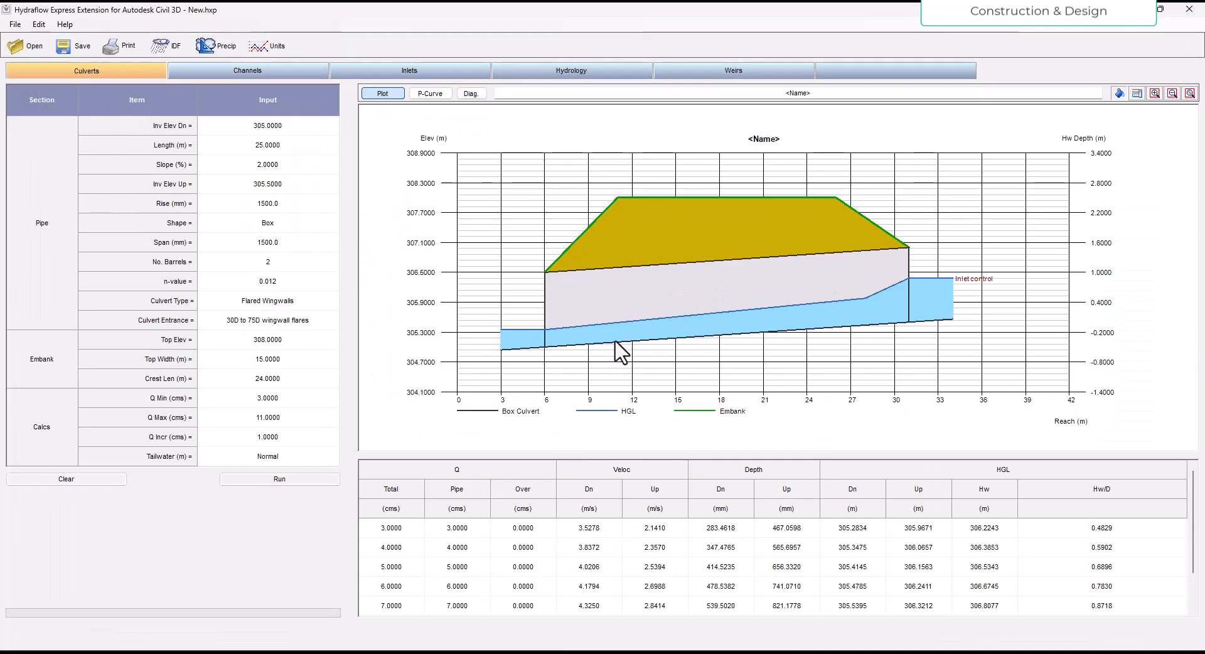
# Plot the culvert profile for the 4, 5 and finally the 10 cms flow from the results table.
pyautogui.click(394, 547)
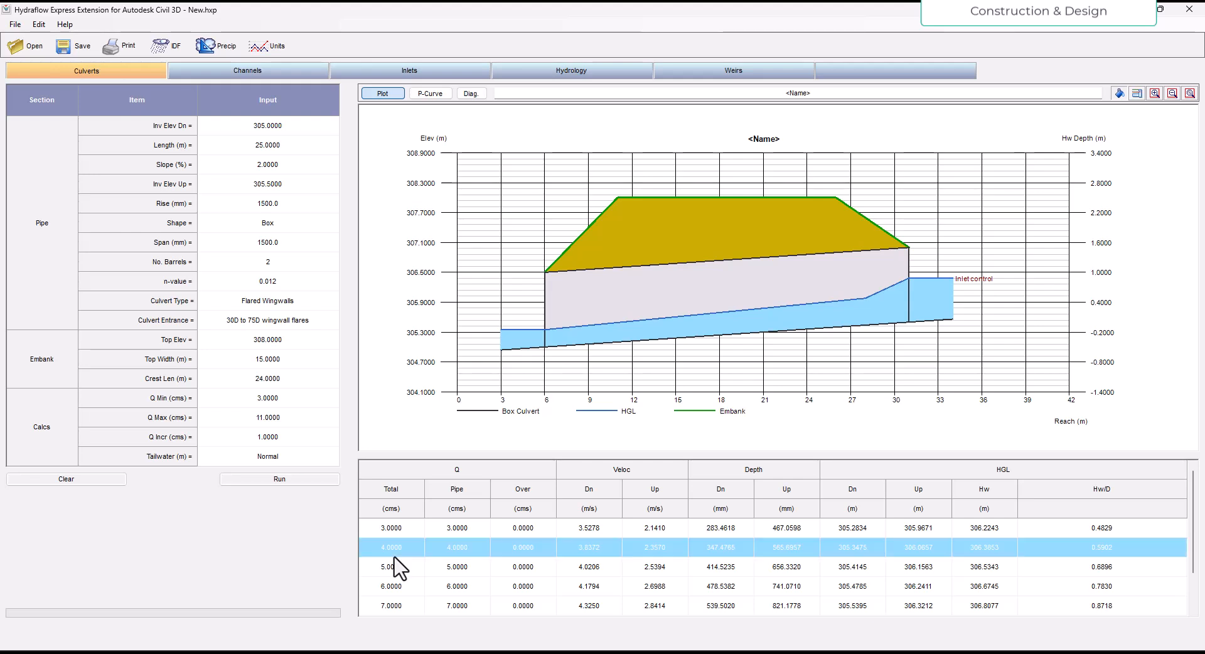
pyautogui.click(394, 571)
pyautogui.scroll(-1, 423, 568)
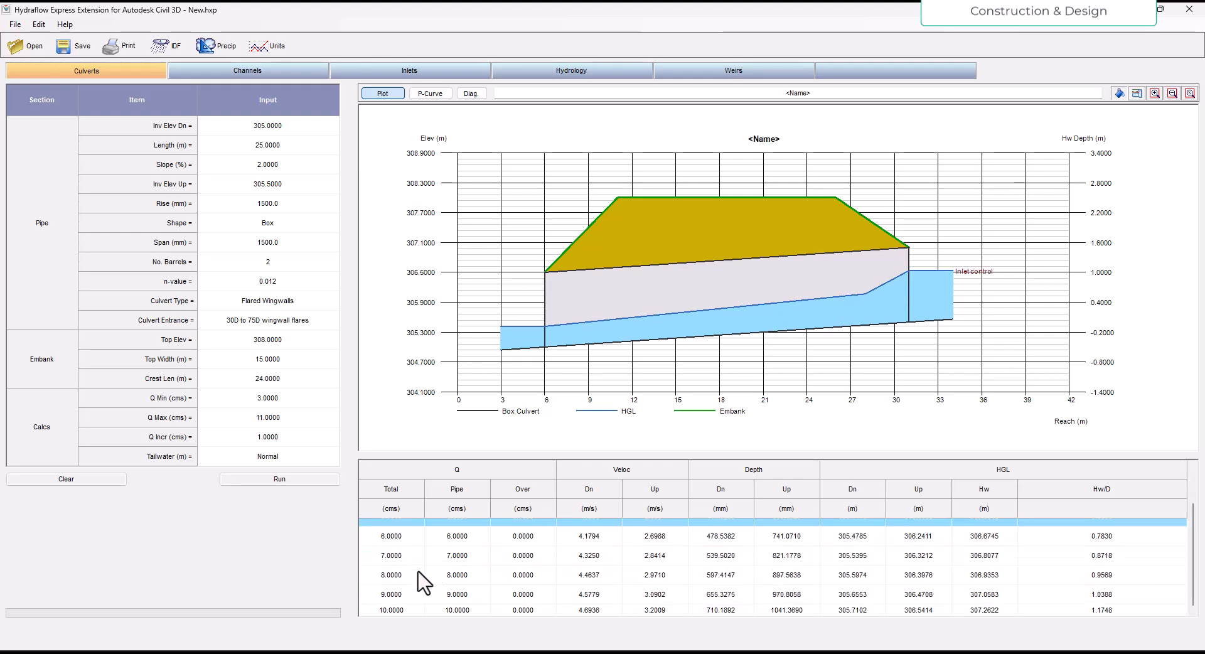
pyautogui.click(395, 611)
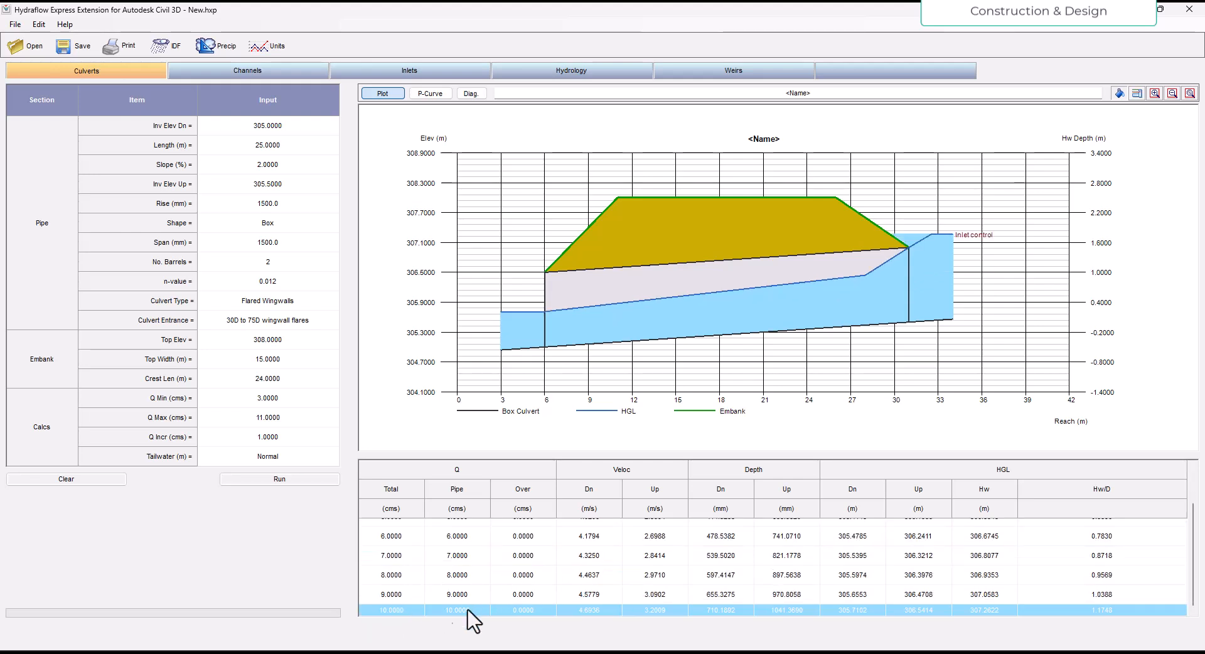
# Start printing the culvert report for the 10 cms flow and bring its PDF save dialog forward.
pyautogui.click(124, 46)
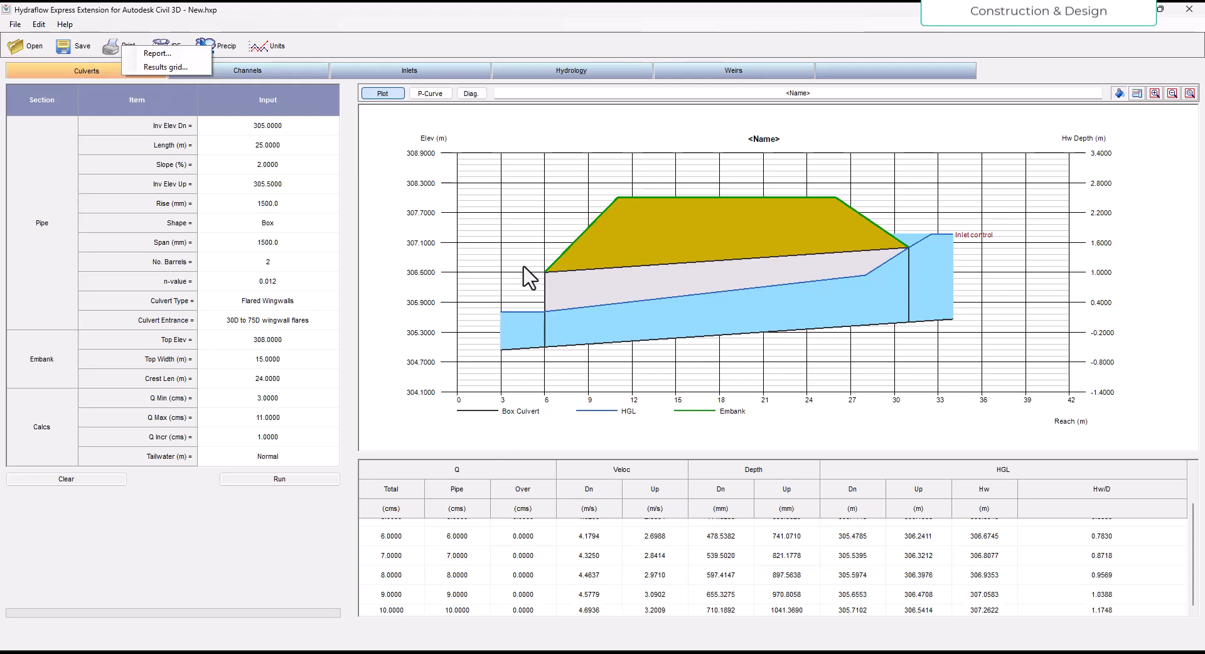
pyautogui.click(161, 55)
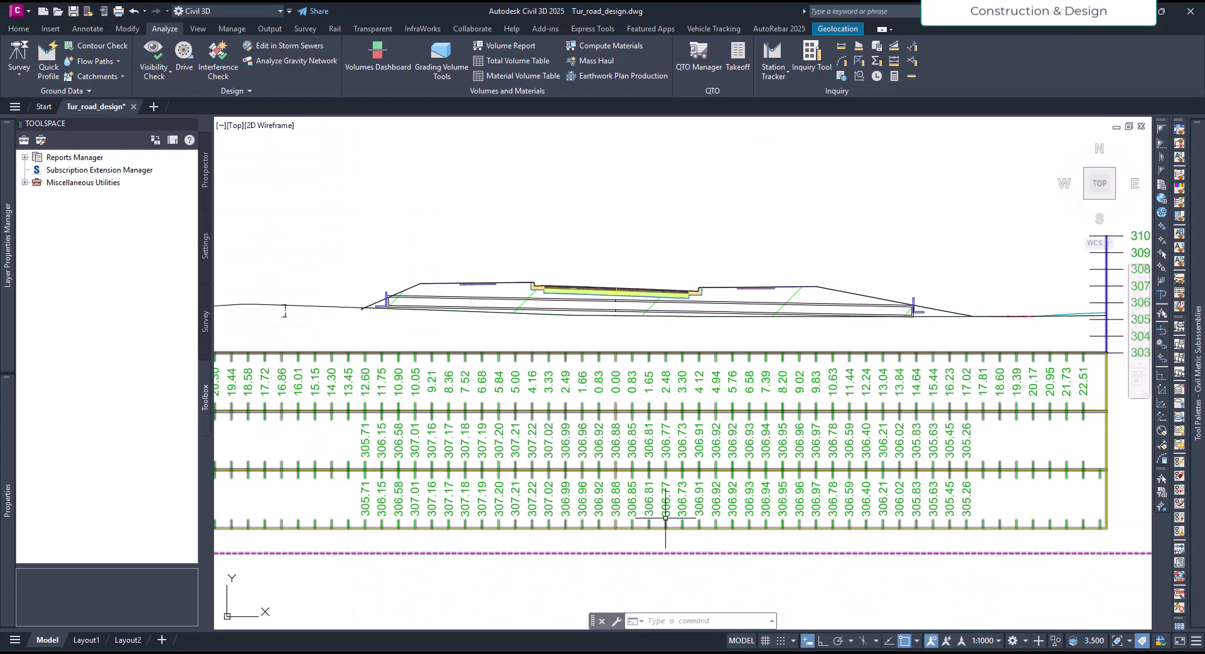
pyautogui.click(810, 652)
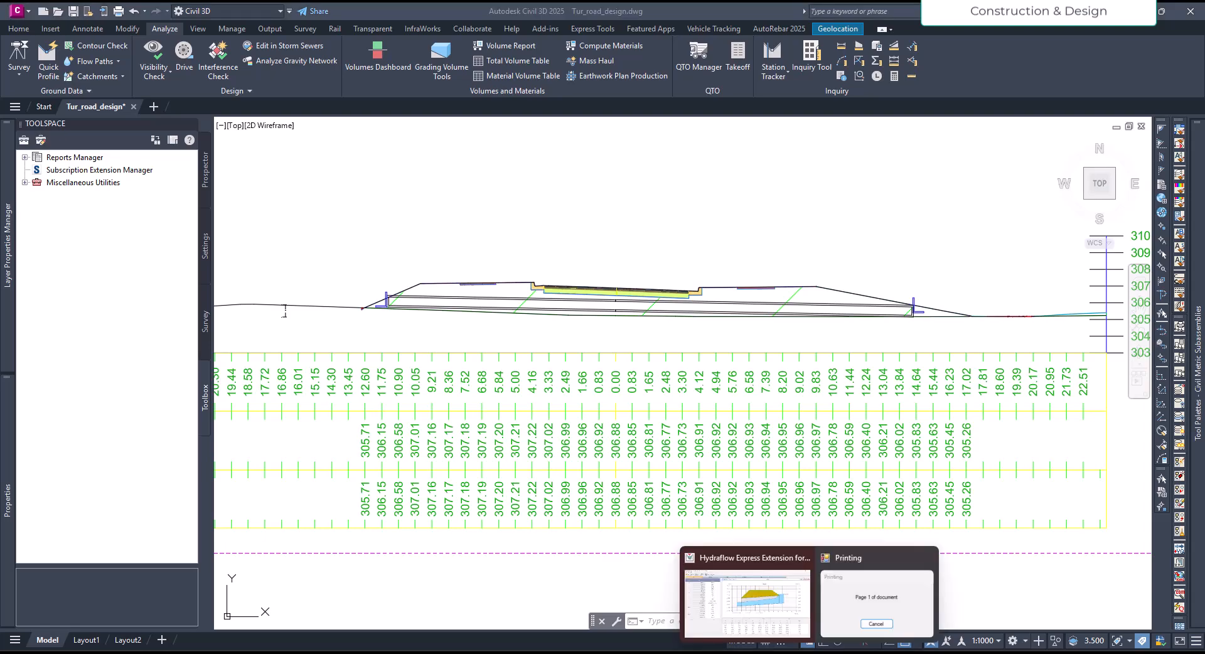
pyautogui.click(877, 608)
pyautogui.click(810, 652)
pyautogui.click(753, 602)
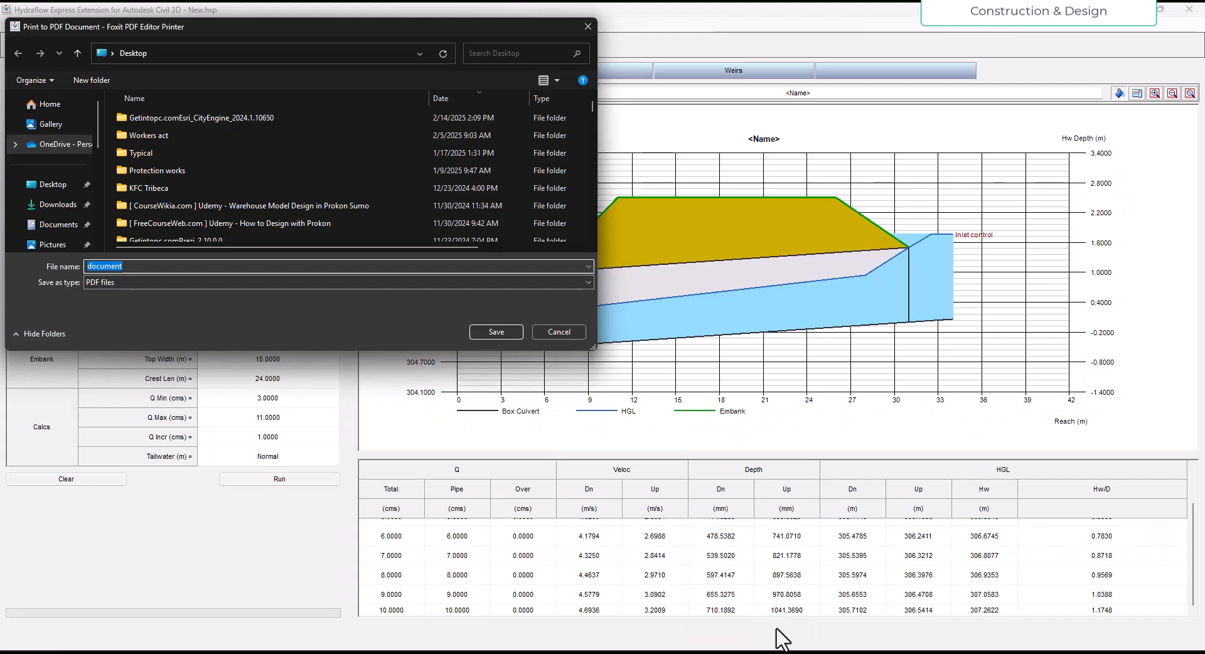
# Close the open document.pdf in the PDF editor and replace that Desktop file with the new report.
pyautogui.click(838, 653)
pyautogui.click(269, 101)
pyautogui.click(838, 652)
pyautogui.click(877, 608)
pyautogui.moveTo(810, 653)
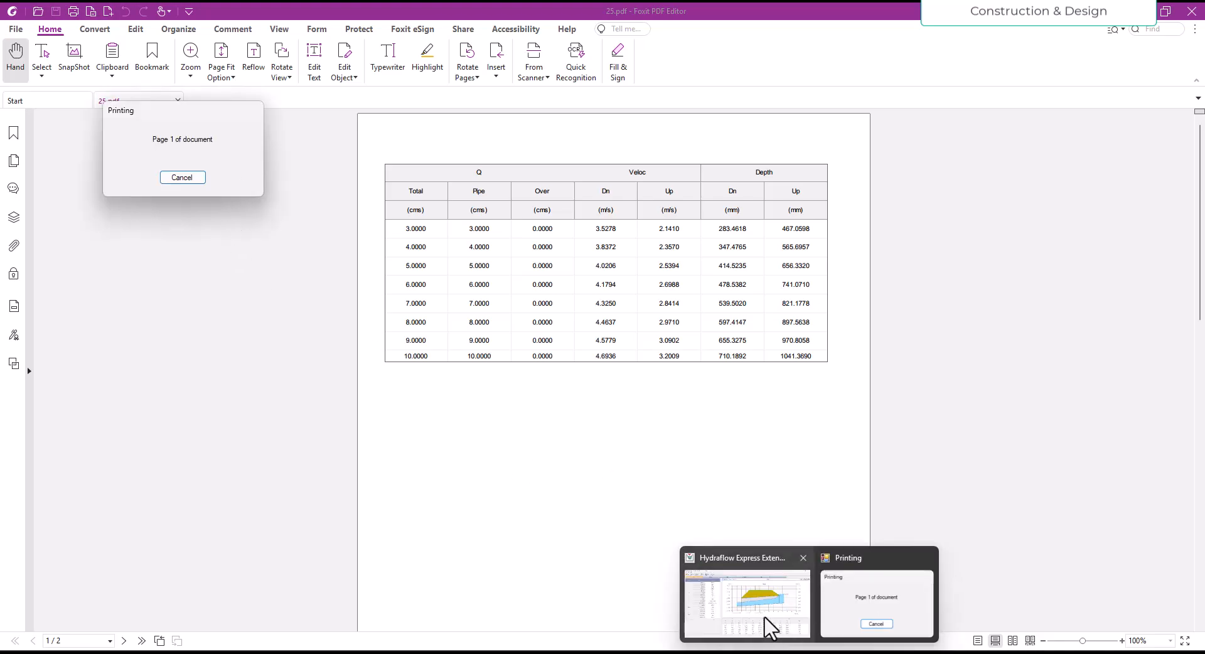
pyautogui.click(769, 627)
pyautogui.click(476, 330)
pyautogui.click(620, 331)
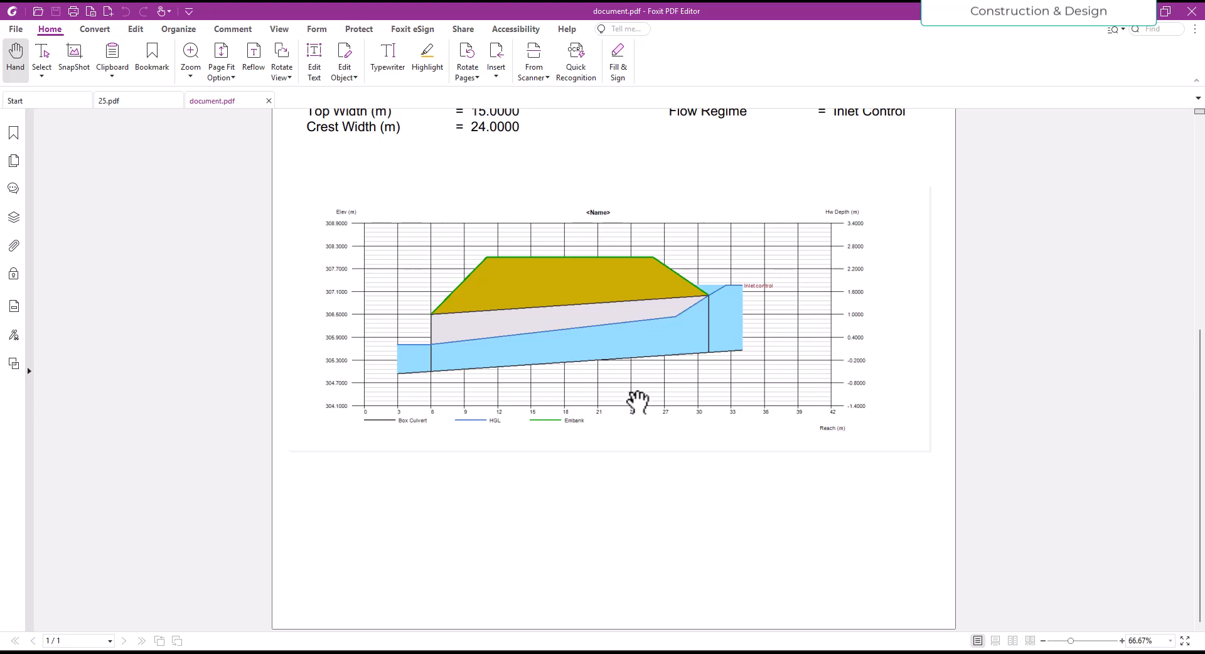
# Review the input data, highlighted results and profile plot in the printed 10 cms culvert report.
pyautogui.scroll(3, 653, 415)
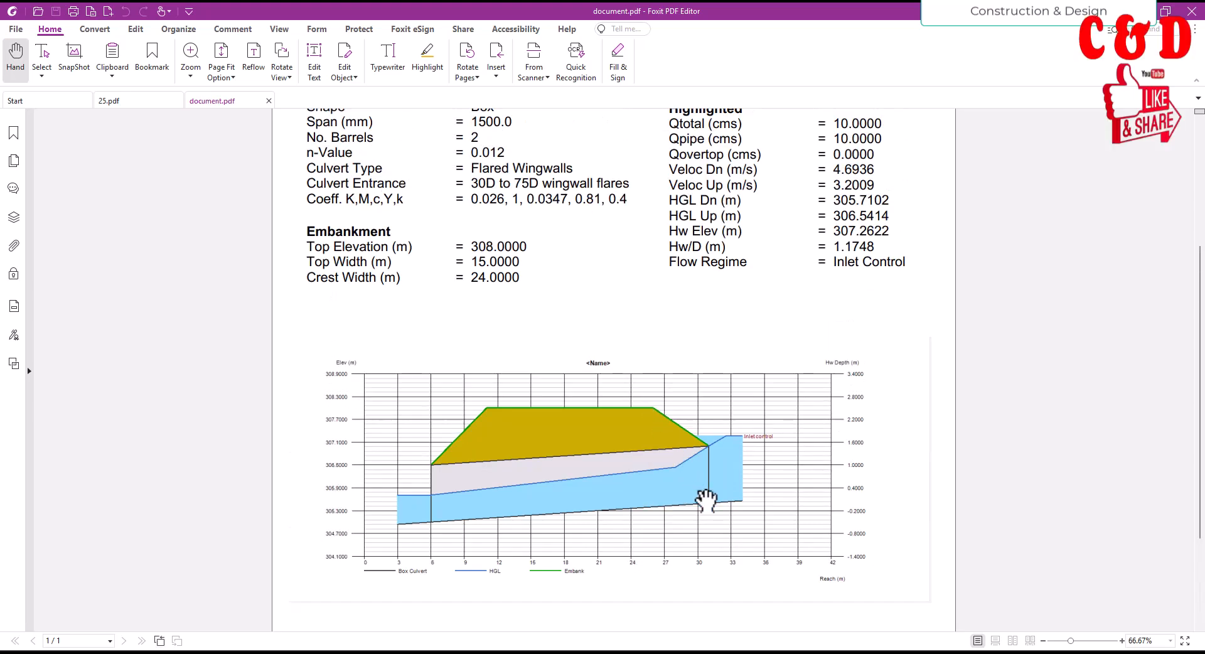
pyautogui.scroll(-1, 702, 492)
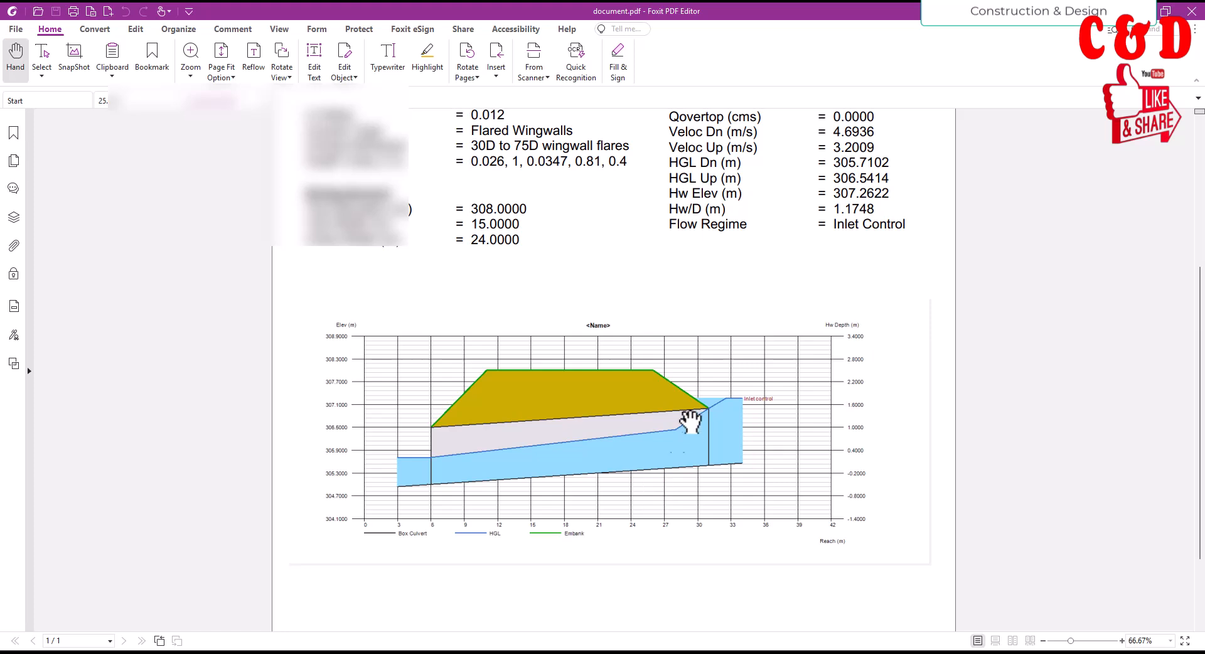
pyautogui.scroll(-1, 689, 510)
pyautogui.scroll(3, 694, 479)
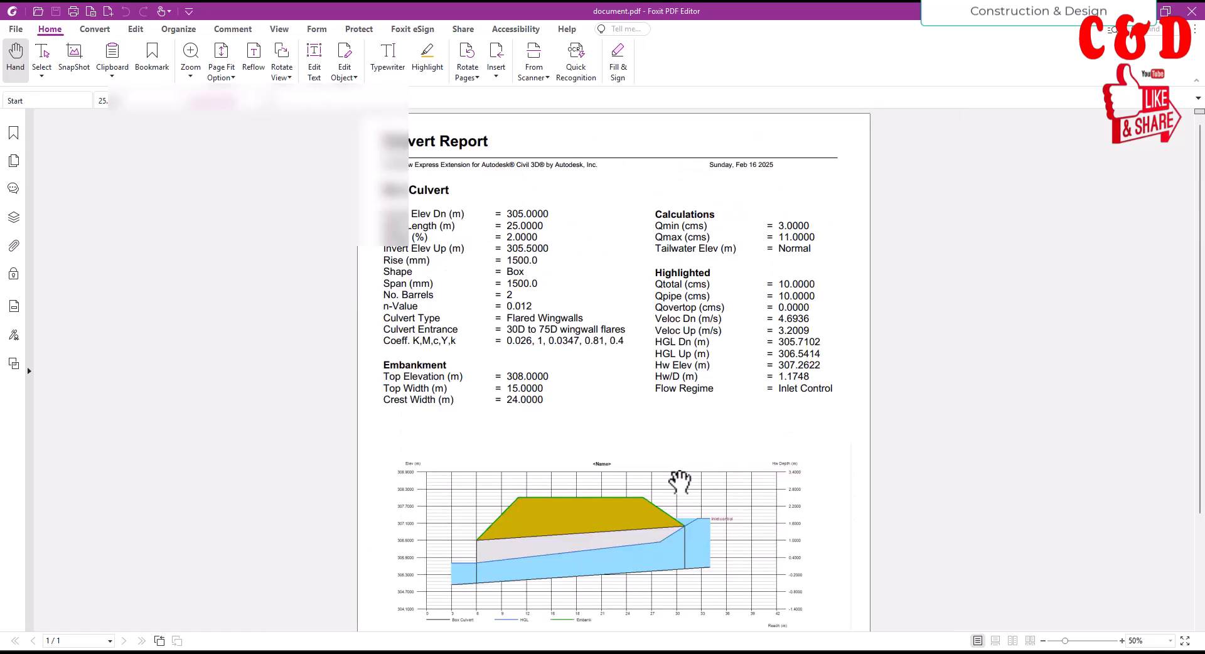
pyautogui.scroll(-4, 665, 468)
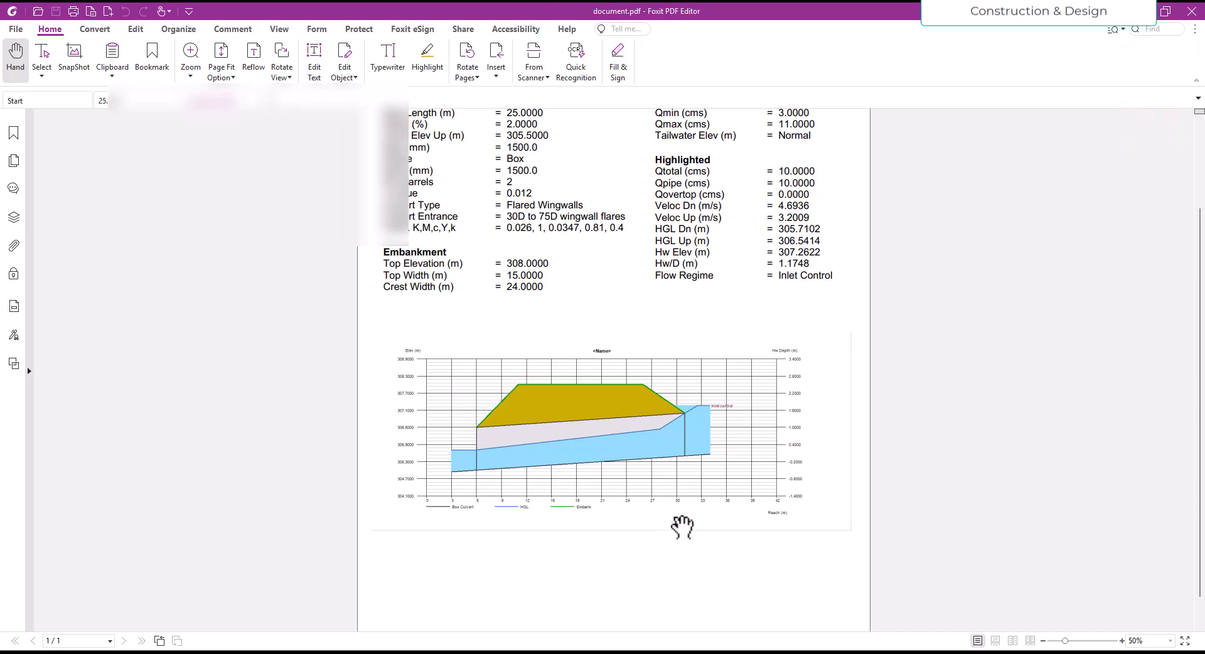
# Switch back to Hydraflow Express, dismiss the print notice, and open the project's save dialog without saving.
pyautogui.click(812, 608)
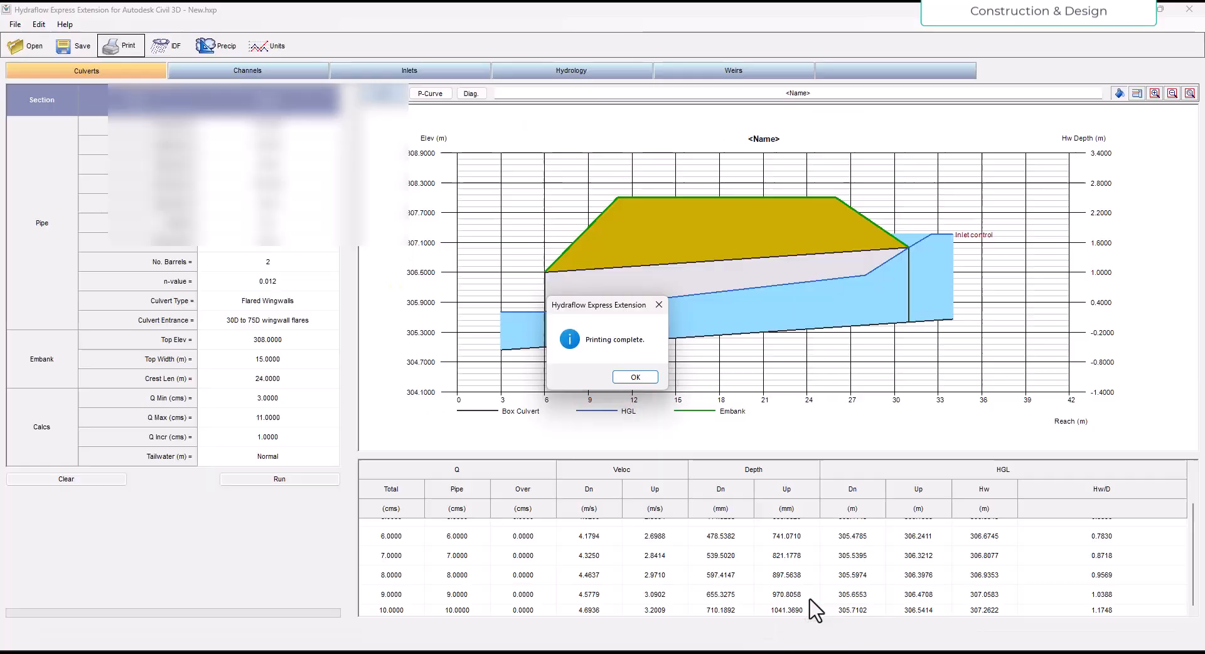
pyautogui.click(635, 378)
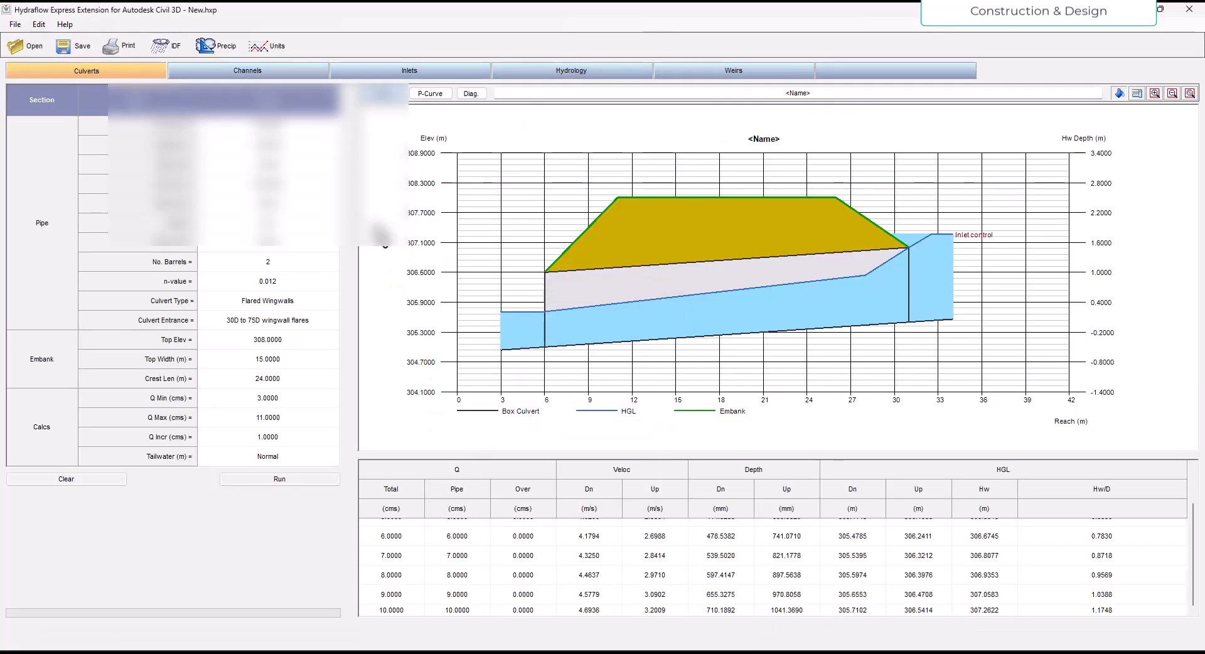
pyautogui.click(75, 47)
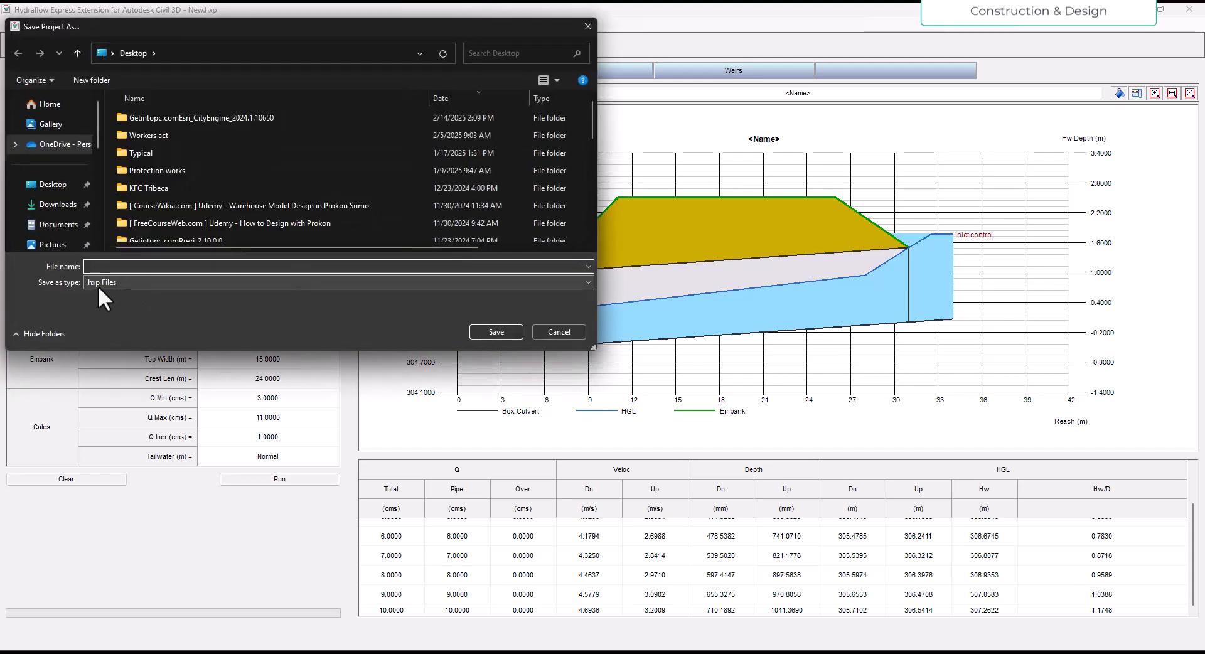
pyautogui.click(543, 333)
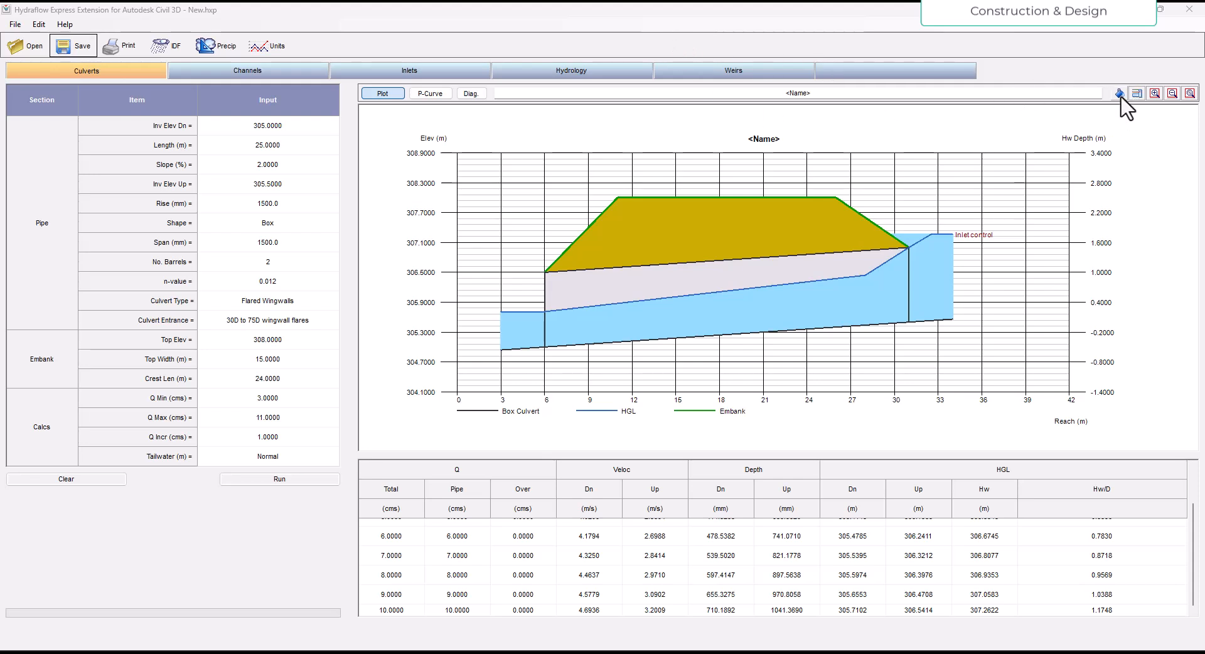
# Title the culvert plot "Box culvert design" and turn off its colour fill.
pyautogui.click(795, 94)
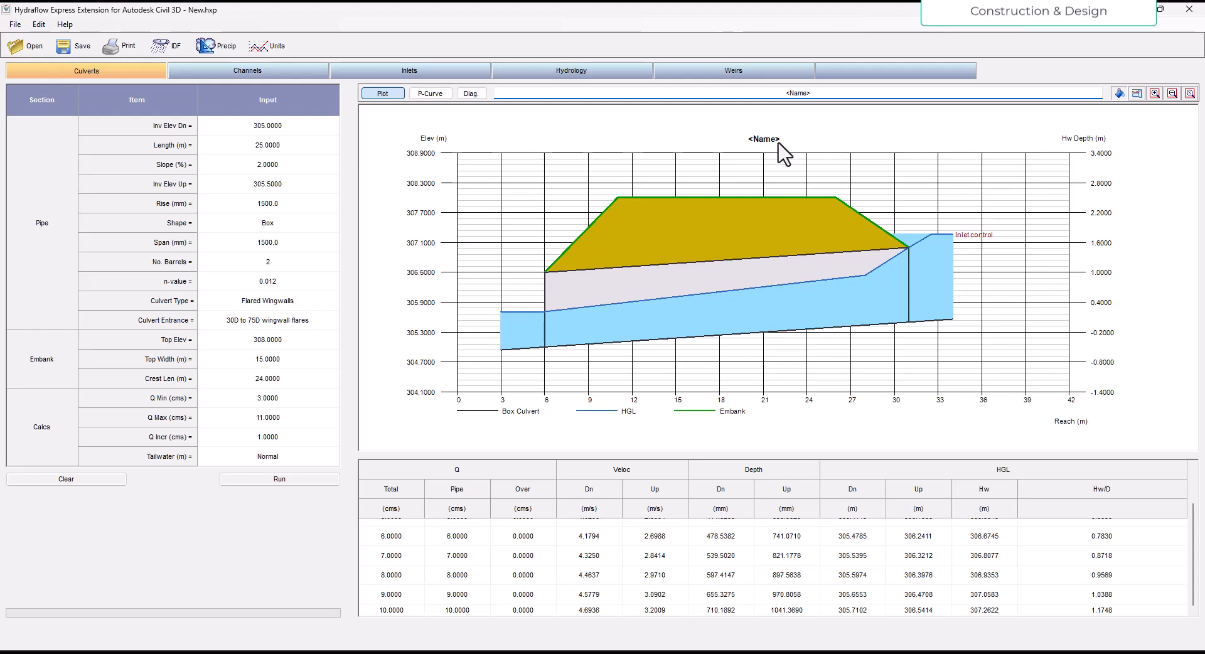
pyautogui.moveTo(817, 95); pyautogui.dragTo(783, 99)
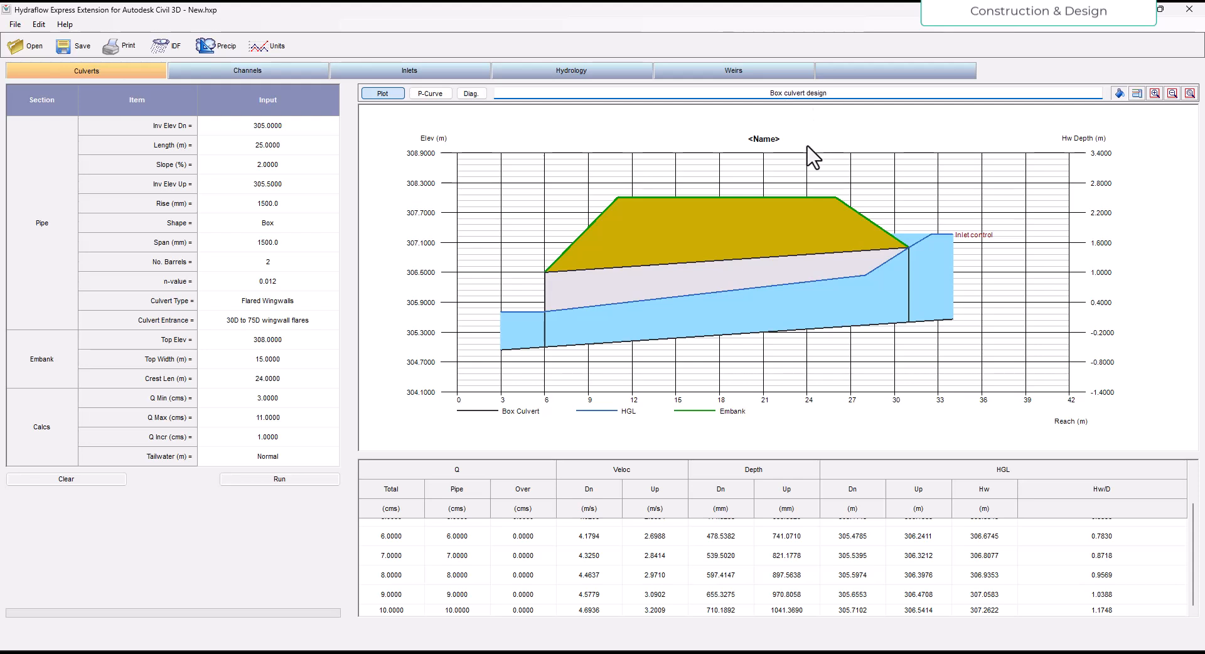
pyautogui.click(1116, 95)
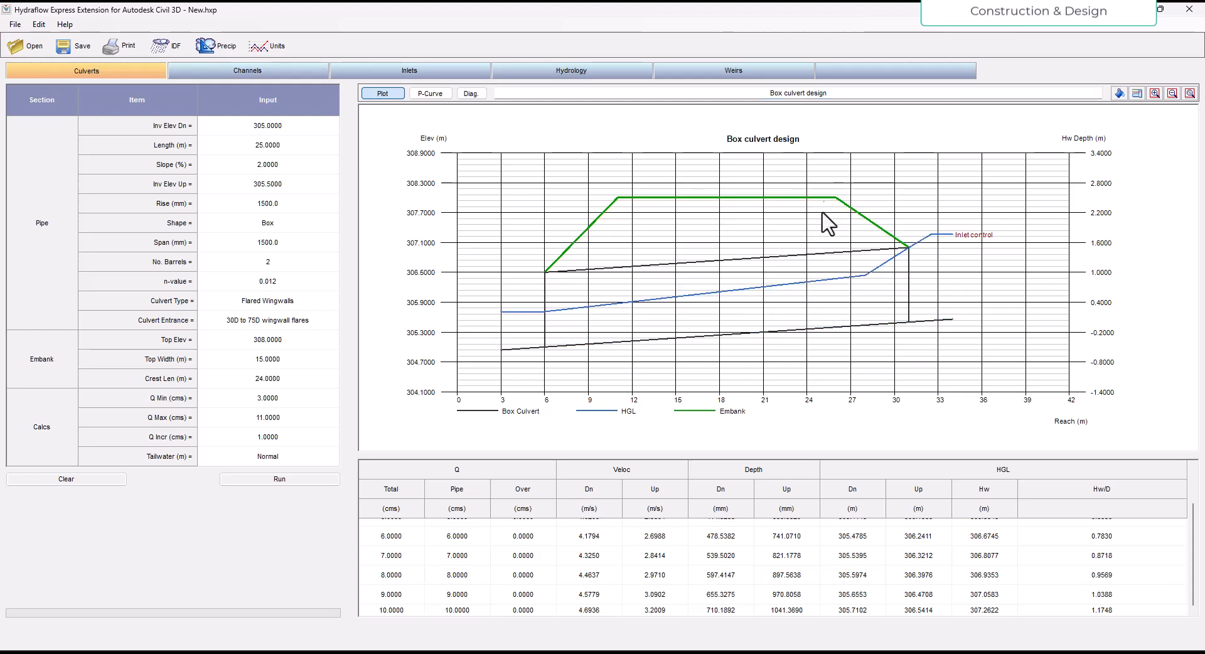
# Toggle the profile plot's colour fill on and off to compare, leaving it on.
pyautogui.click(1117, 93)
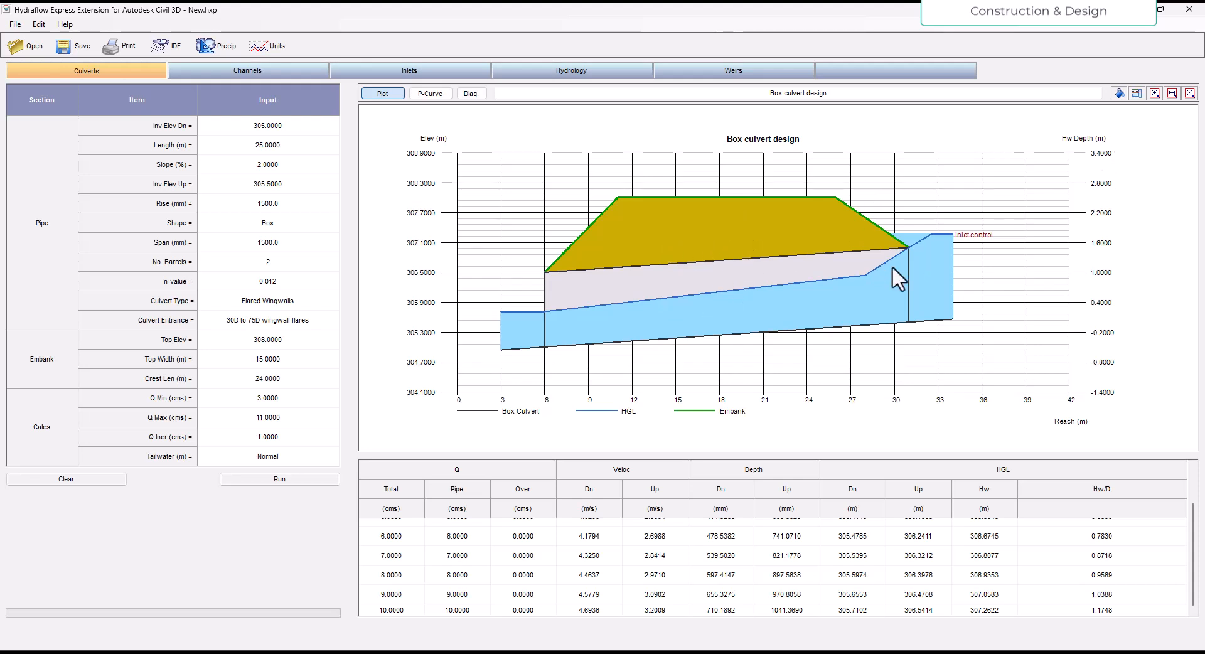
pyautogui.click(1118, 93)
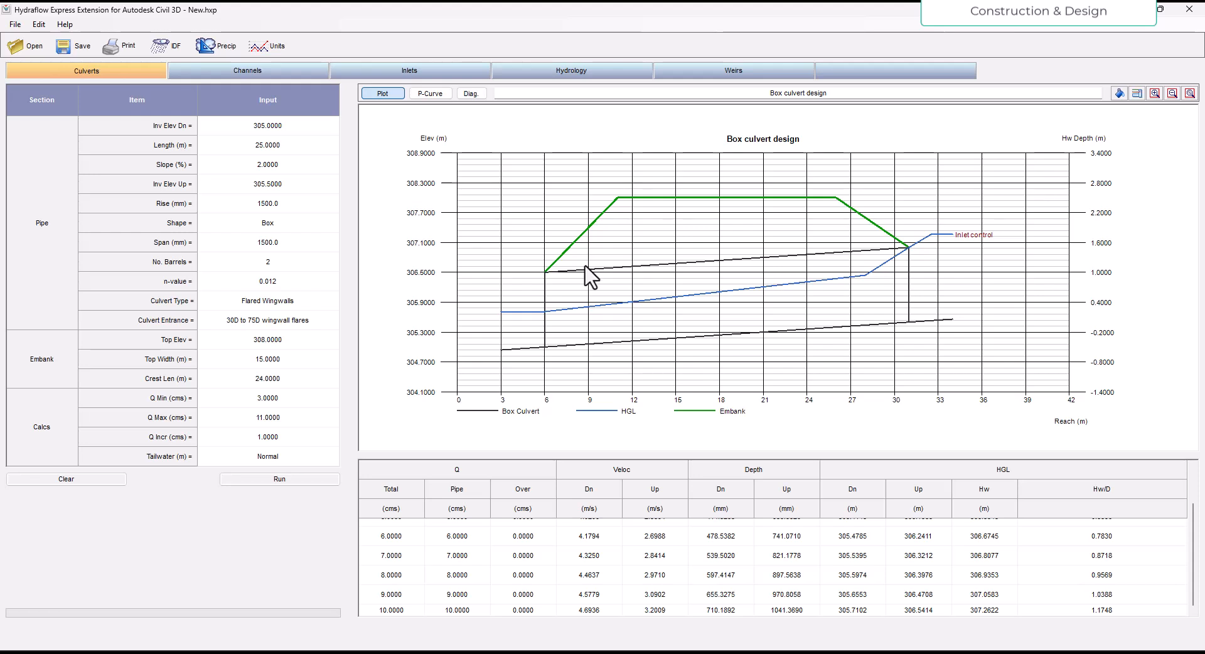
pyautogui.click(1118, 93)
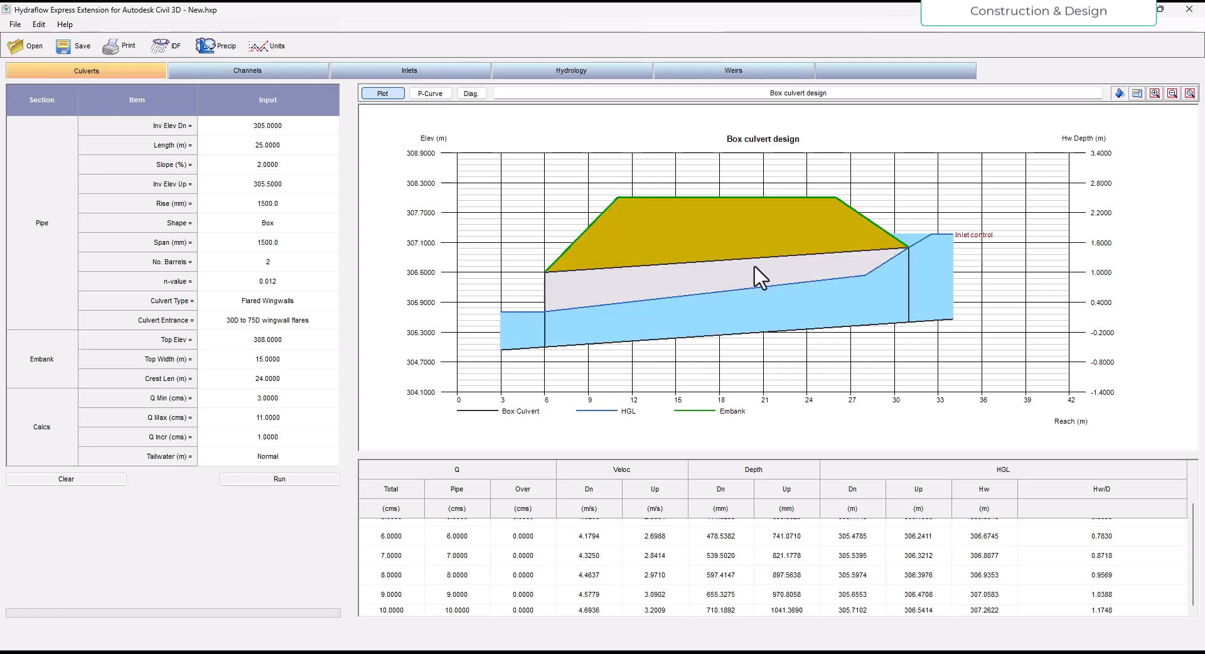
# Toggle the energy grade line (EGL) on the profile plot and leave it displayed.
pyautogui.click(1137, 96)
pyautogui.click(1137, 96)
pyautogui.click(1136, 96)
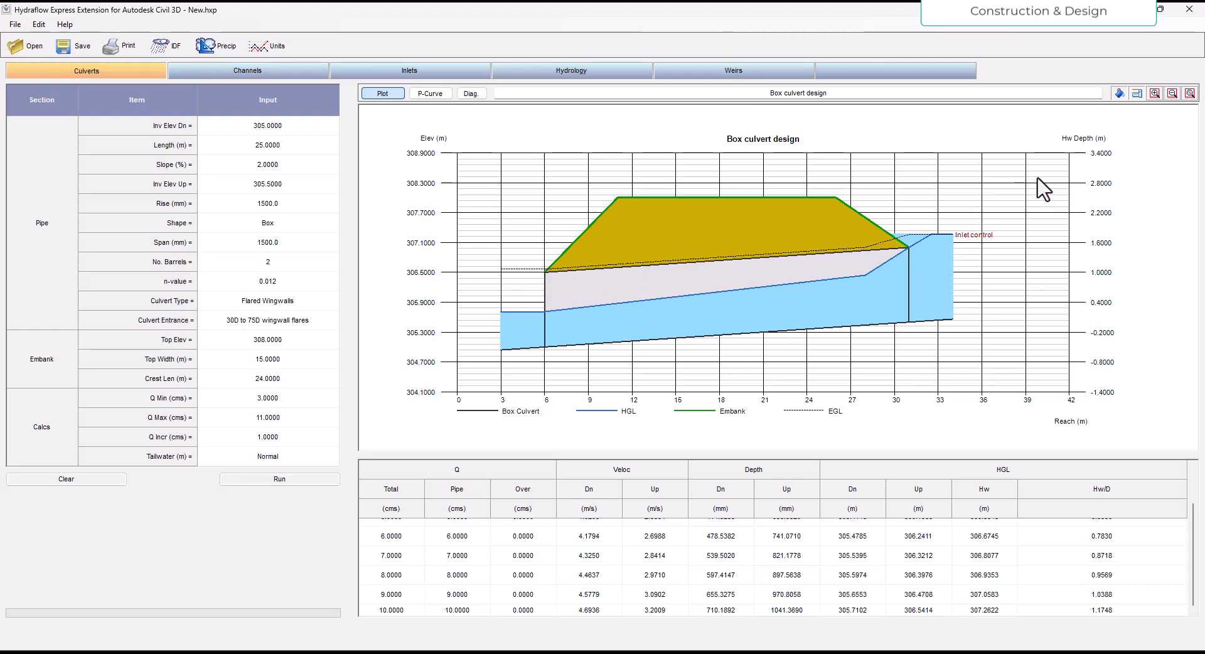
pyautogui.click(1137, 95)
pyautogui.click(1136, 95)
# Zoom in on the inlet end of the culvert in the profile plot.
pyautogui.click(1155, 94)
pyautogui.click(757, 284)
pyautogui.click(1154, 93)
pyautogui.click(981, 199)
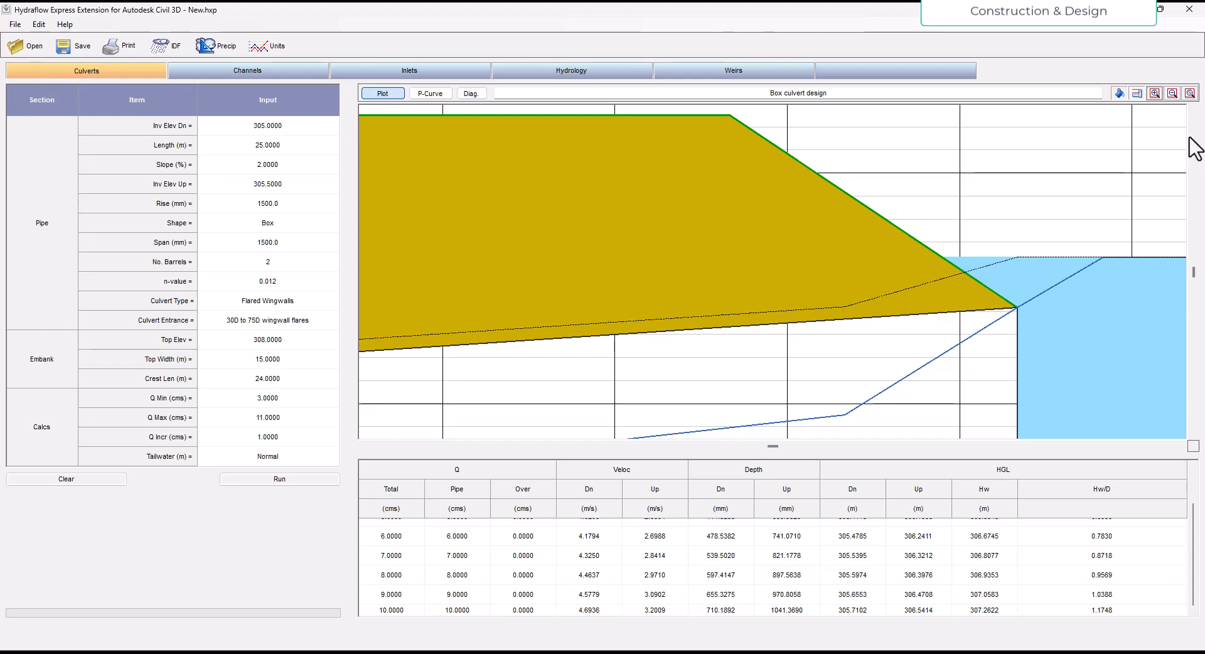
# Restore the profile plot to its full extents and zoom out to shrink the whole culvert drawing.
pyautogui.click(1189, 93)
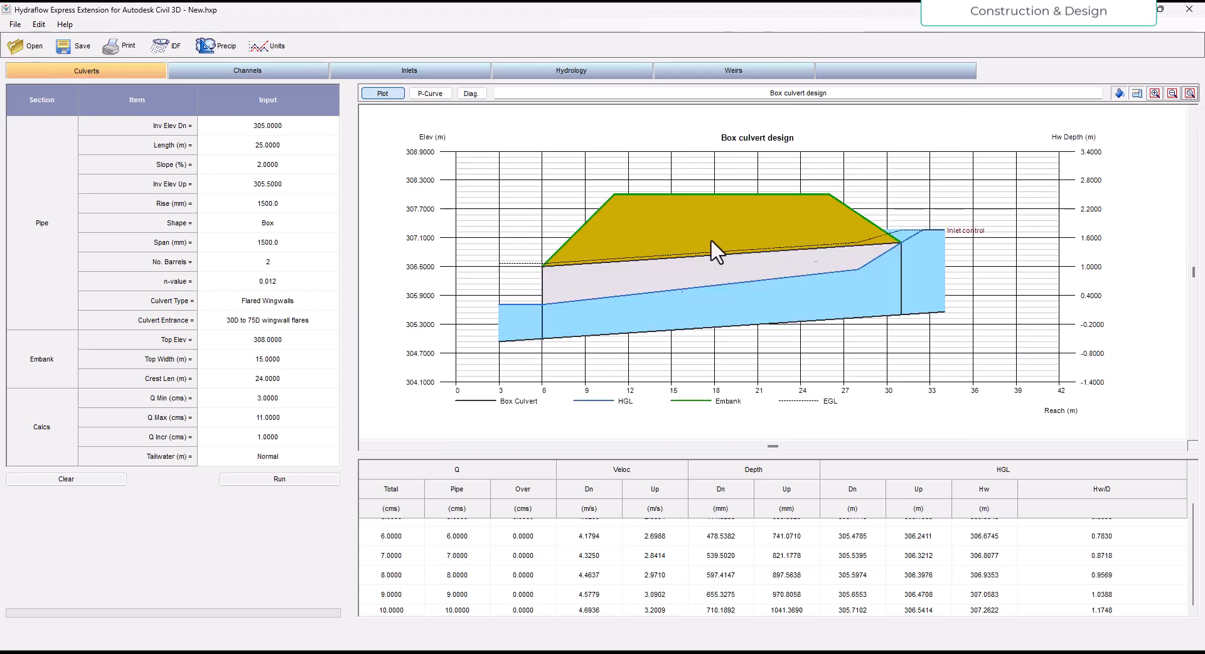
pyautogui.click(1172, 94)
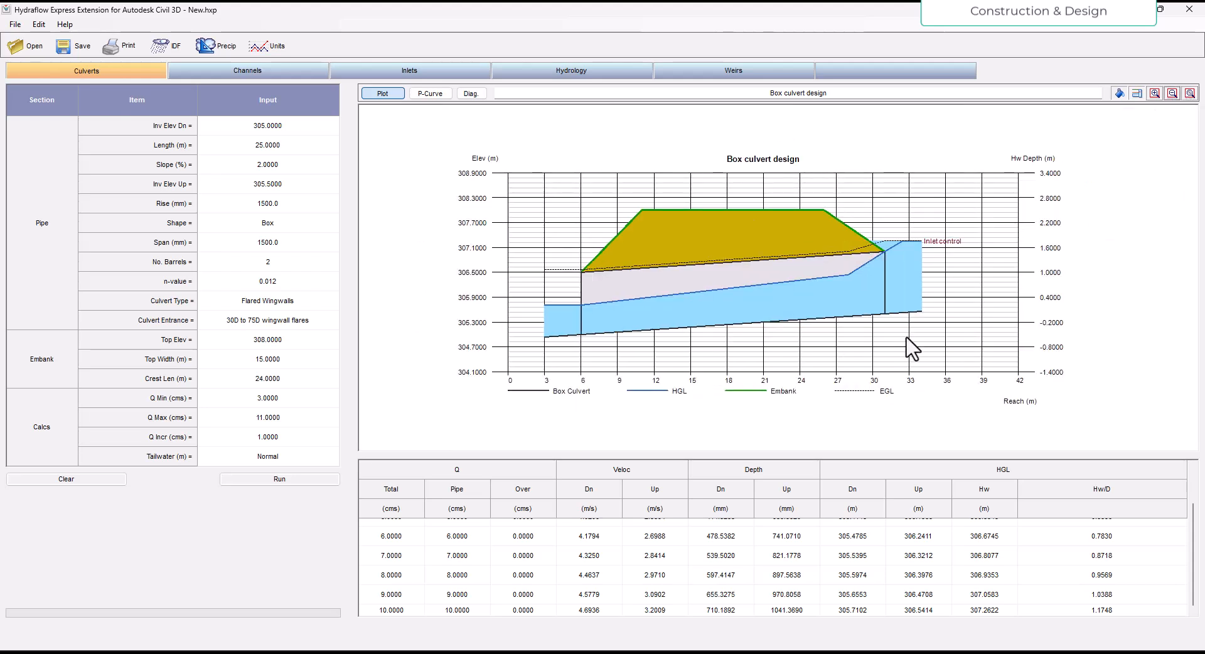
pyautogui.click(1172, 93)
pyautogui.click(1171, 93)
# Zoom in on the profile plot around the inlet control label at the culvert's upstream end.
pyautogui.click(1157, 95)
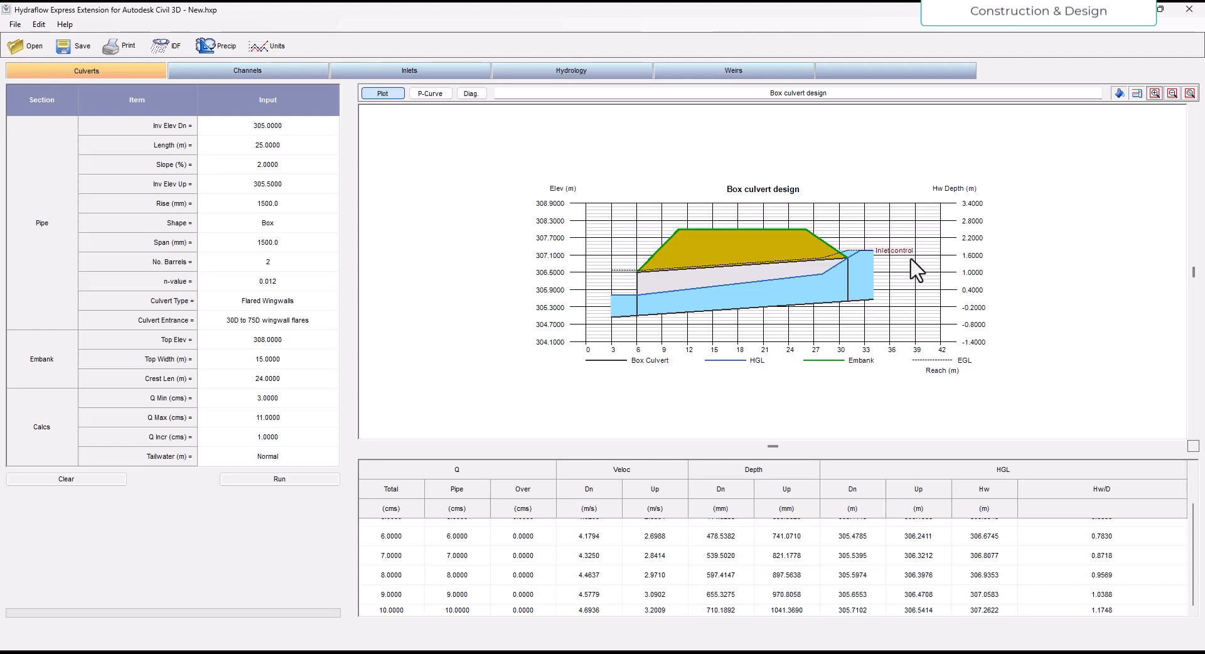
pyautogui.click(1154, 94)
pyautogui.click(887, 251)
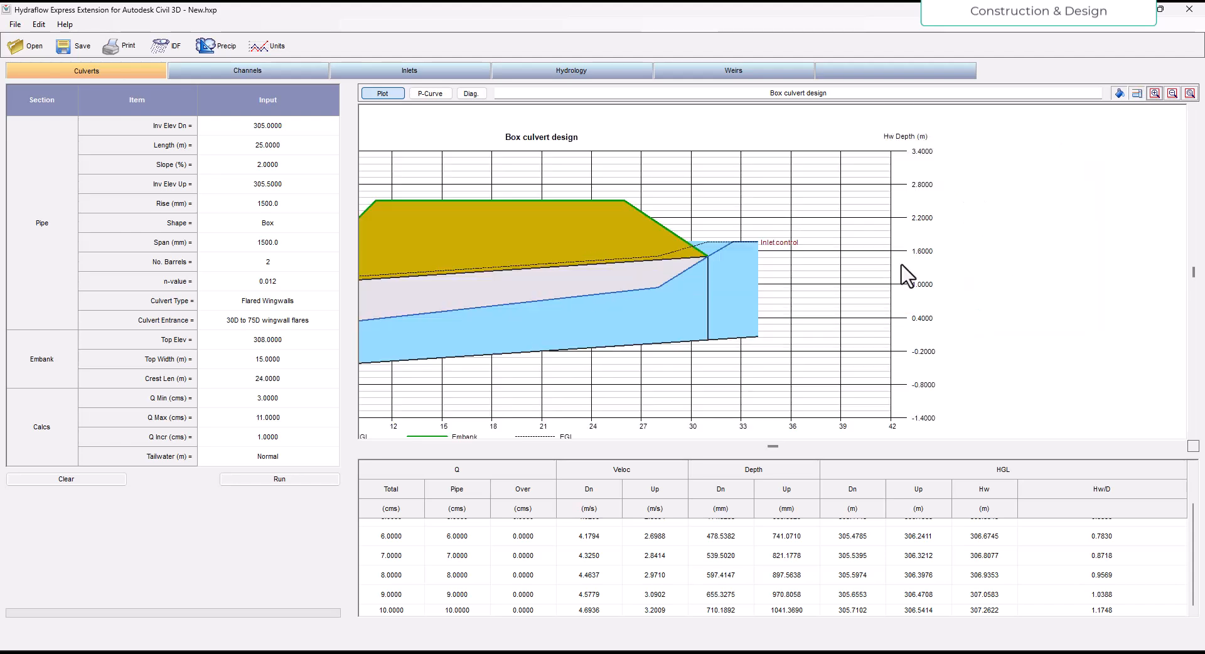
pyautogui.click(1157, 97)
pyautogui.click(799, 271)
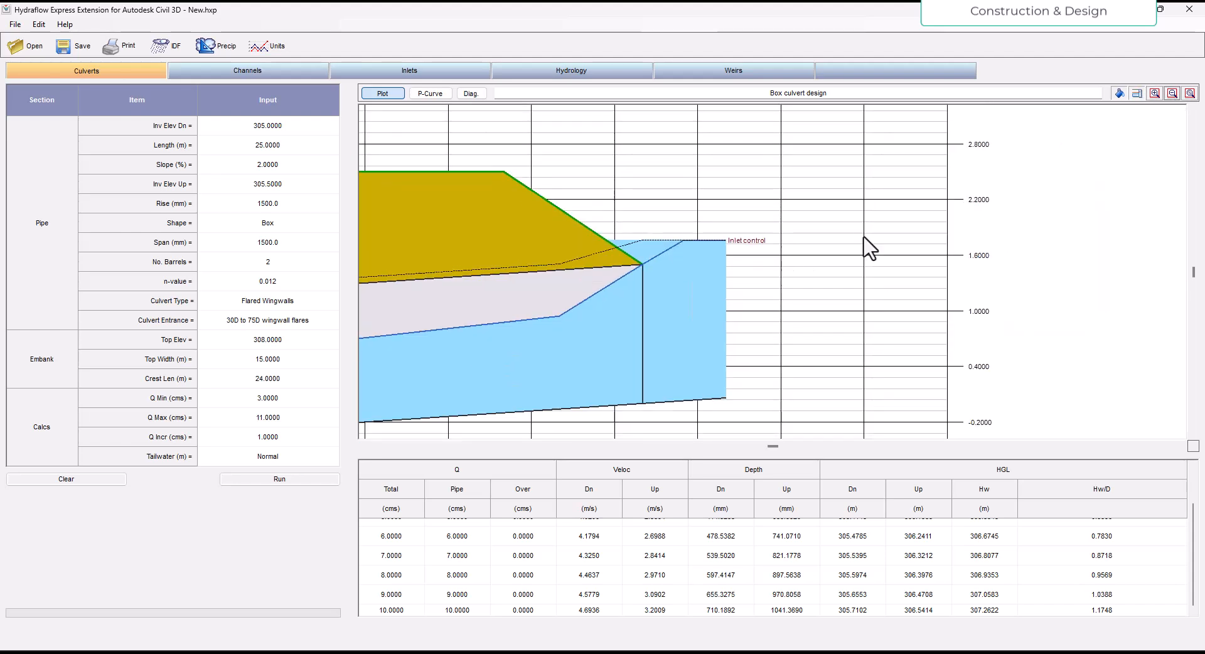
# Zoom the profile plot back out and pan it until the whole culvert and both elevation axes are in view.
pyautogui.click(1172, 94)
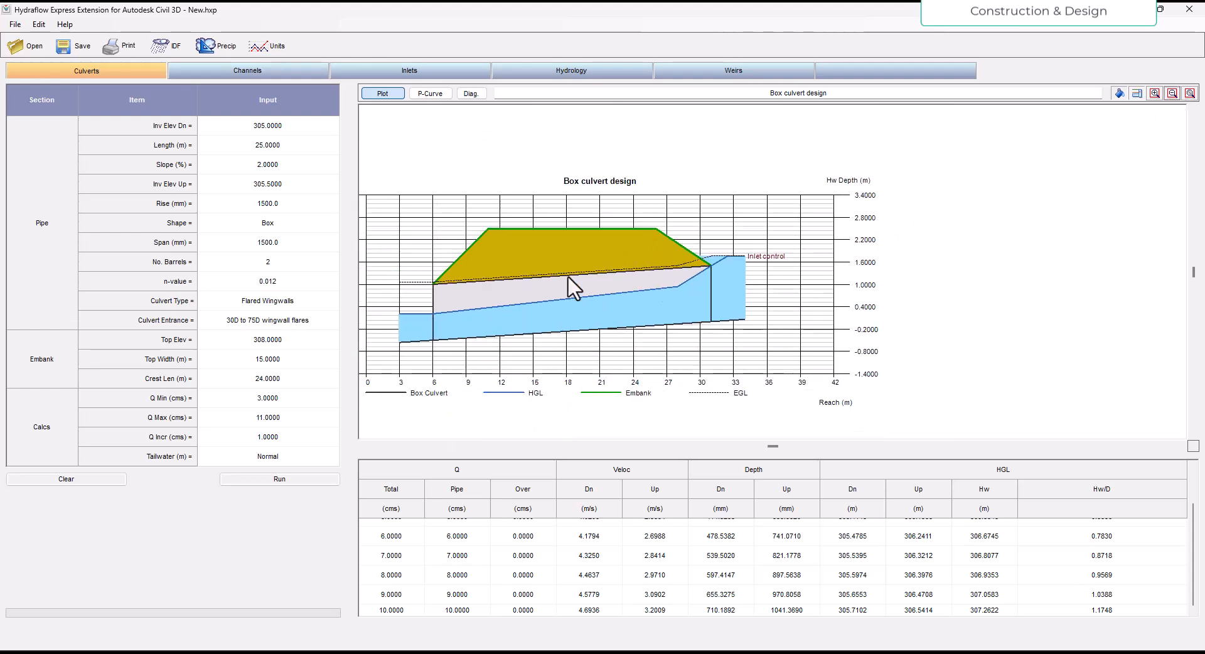
pyautogui.scroll(1, 1197, 246)
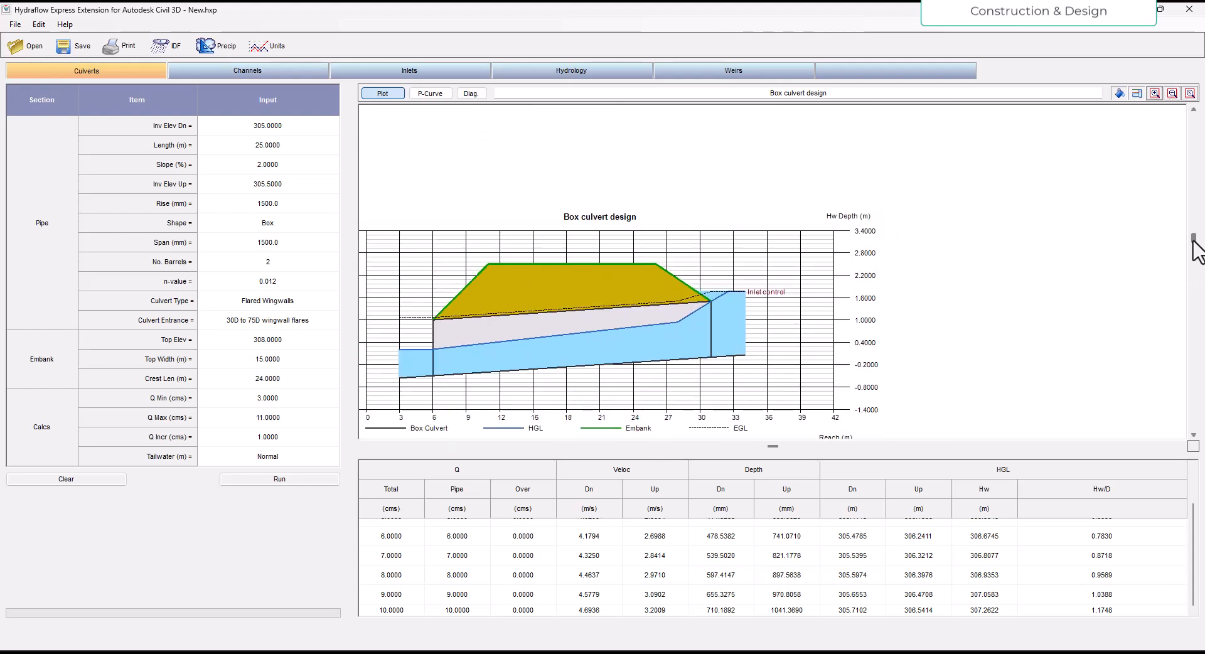
pyautogui.scroll(-1, 1197, 298)
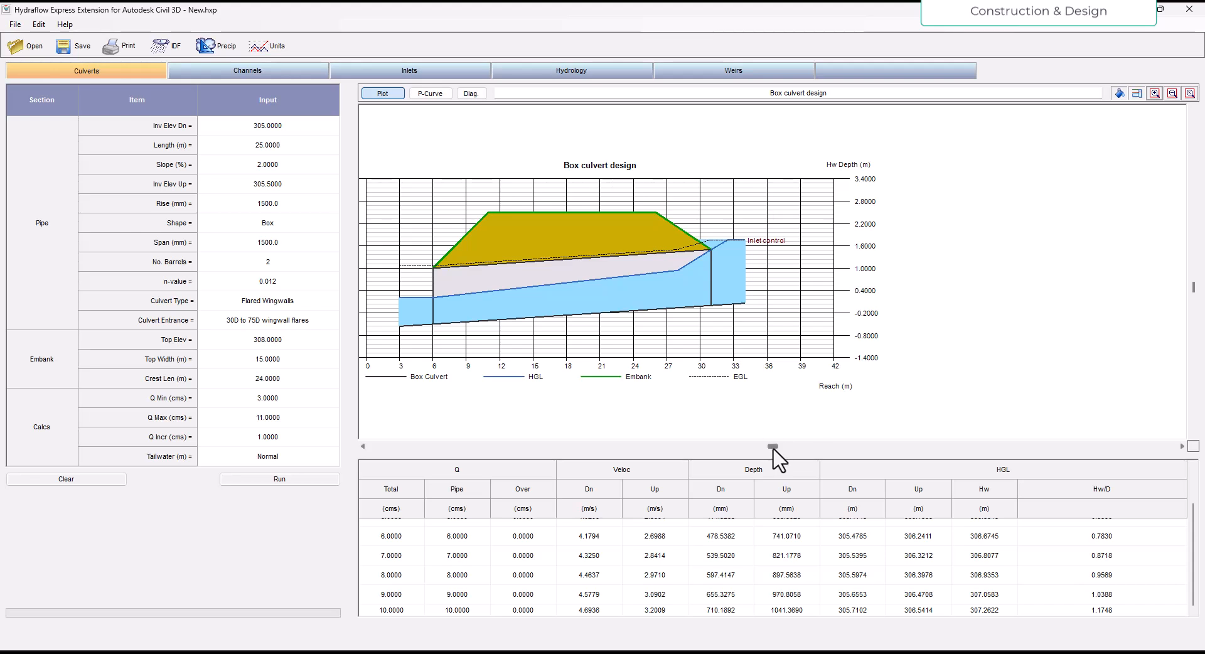
pyautogui.moveTo(727, 455); pyautogui.dragTo(685, 450)
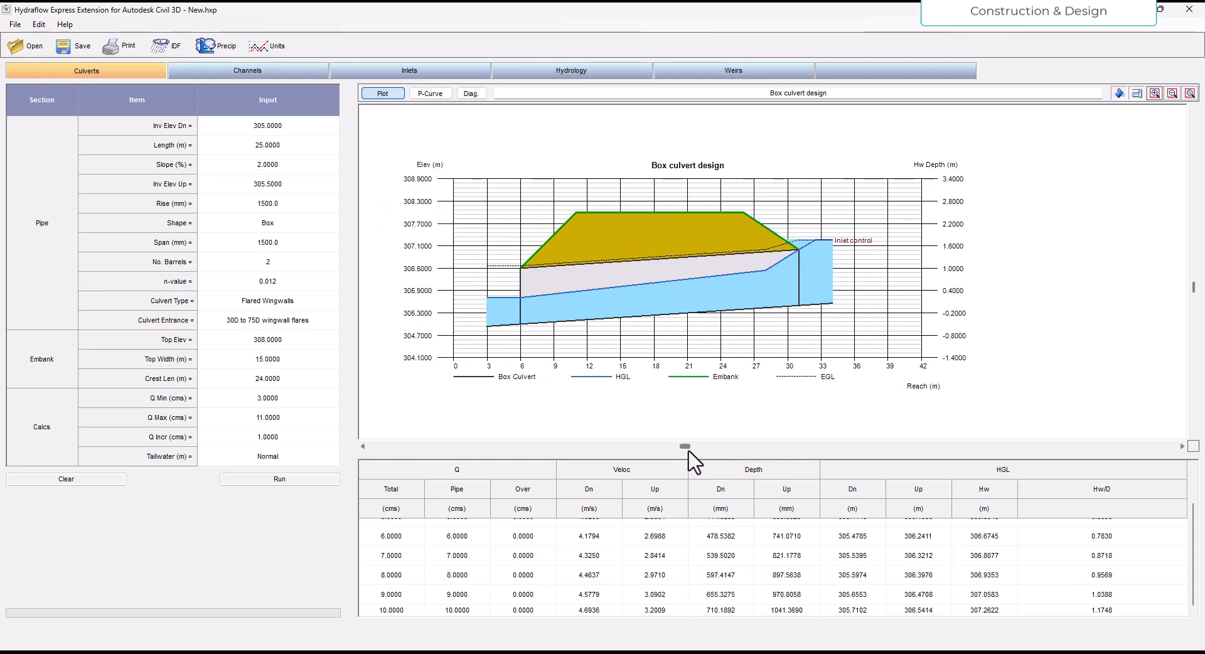
# Examine the culvert's performance curve, its explanatory diagram and the results table from the lowest flow, and return to the profile plot.
pyautogui.click(439, 94)
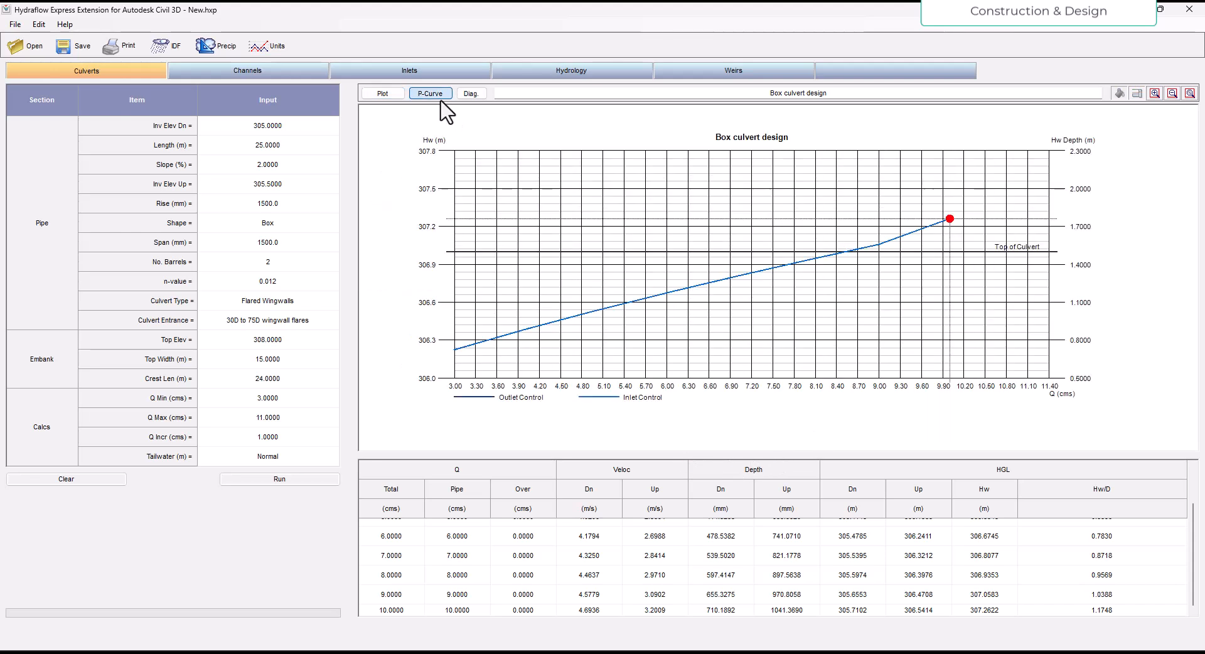
pyautogui.click(469, 94)
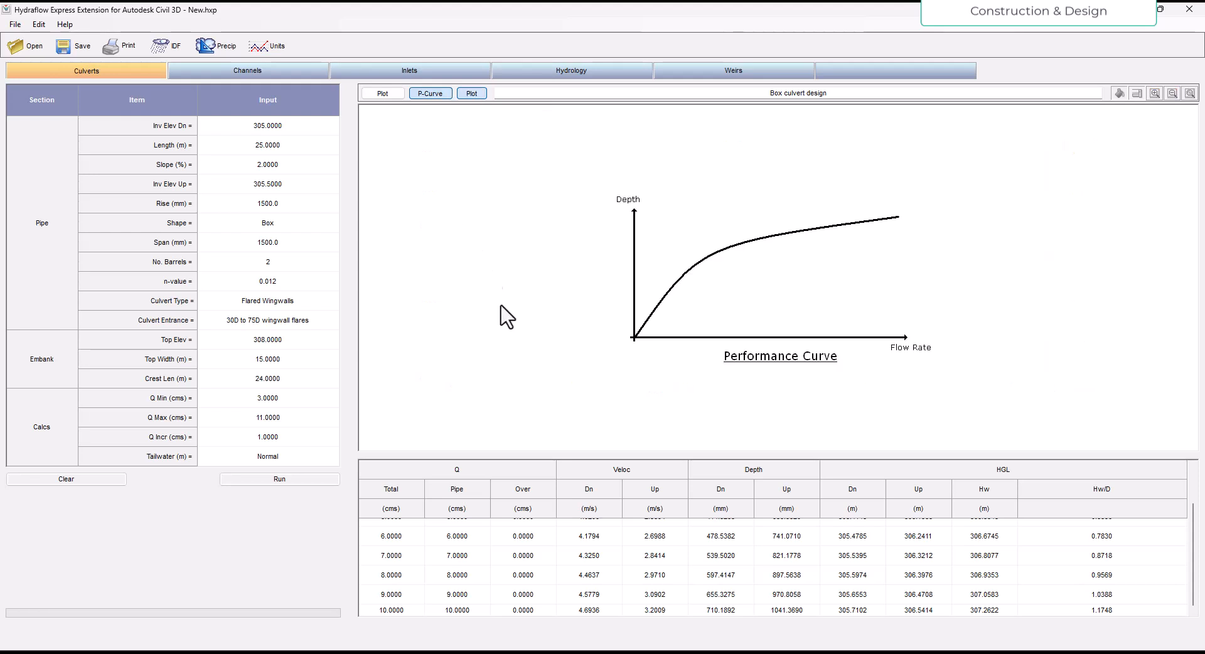
pyautogui.click(439, 95)
pyautogui.click(472, 94)
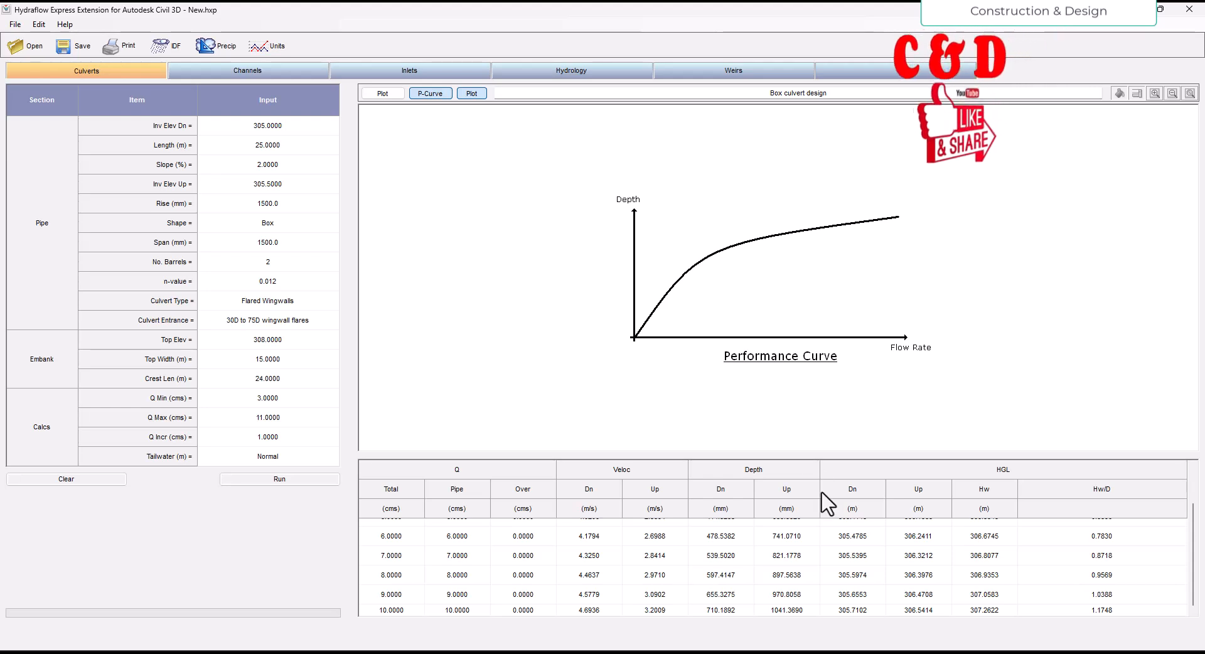
pyautogui.scroll(2, 774, 602)
pyautogui.click(492, 320)
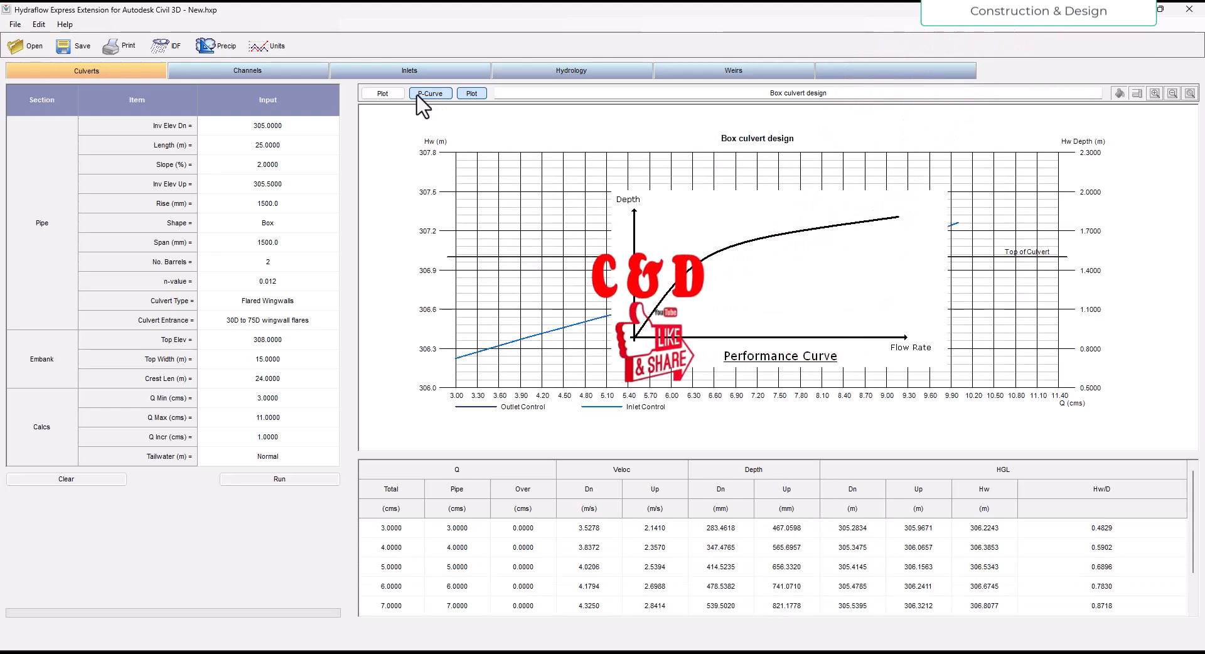
pyautogui.click(388, 94)
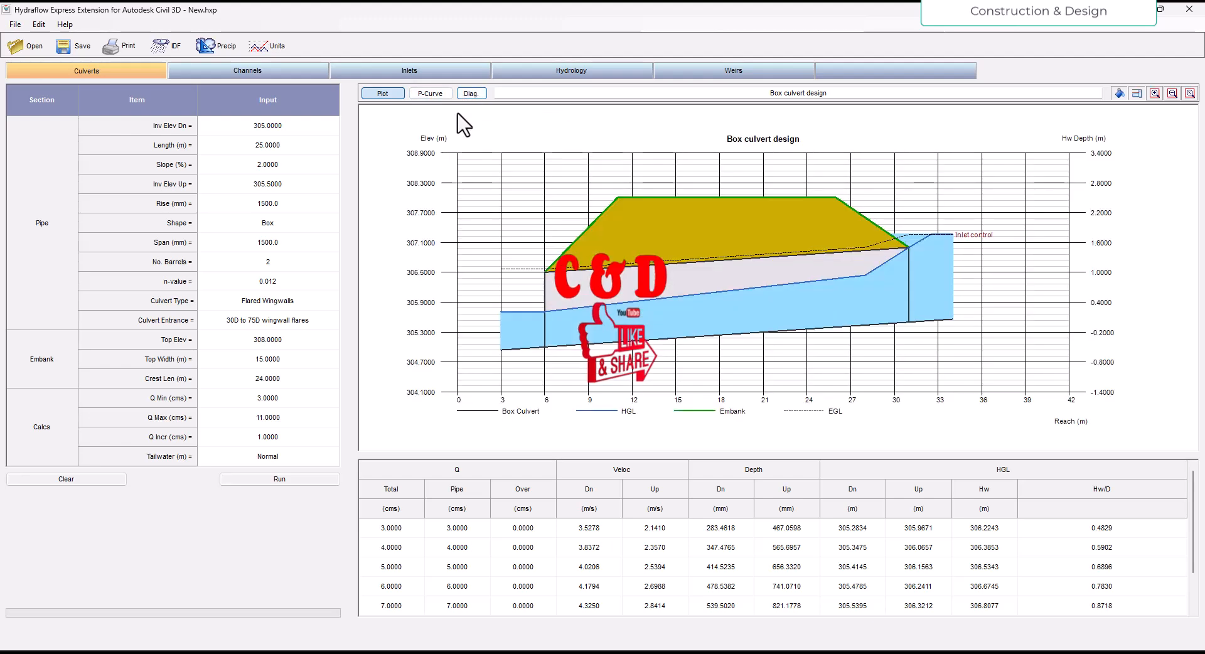